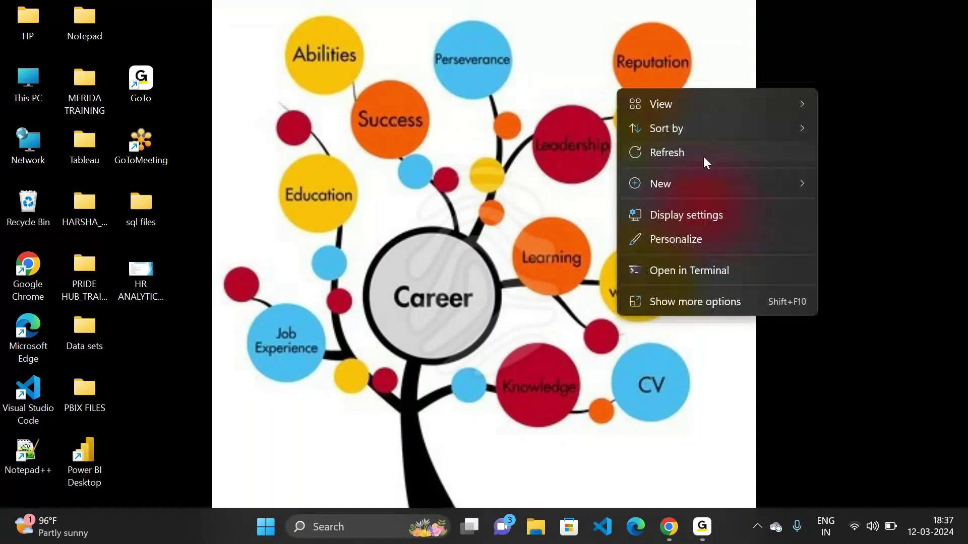
{"action": "left_click", "coordinate": [677, 156]}
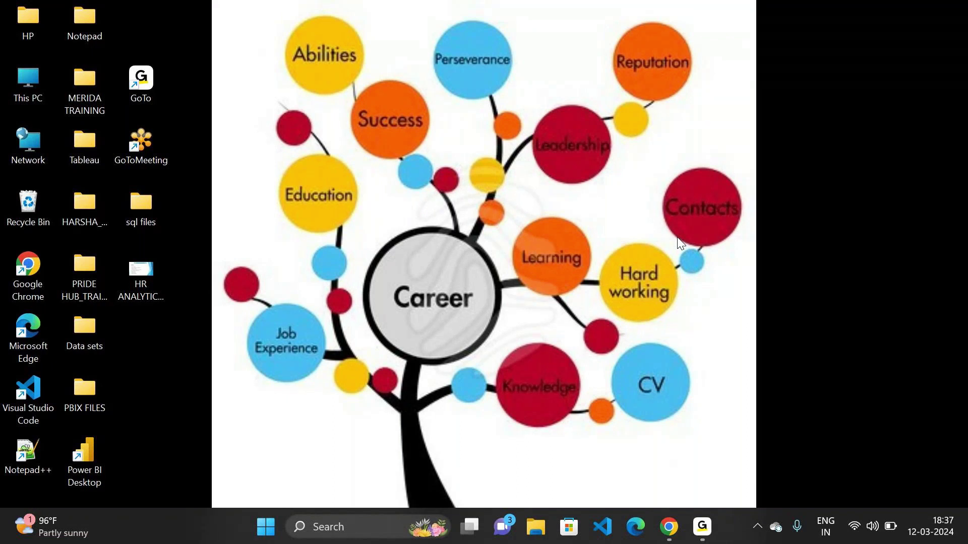
{"action": "key", "text": "super"}
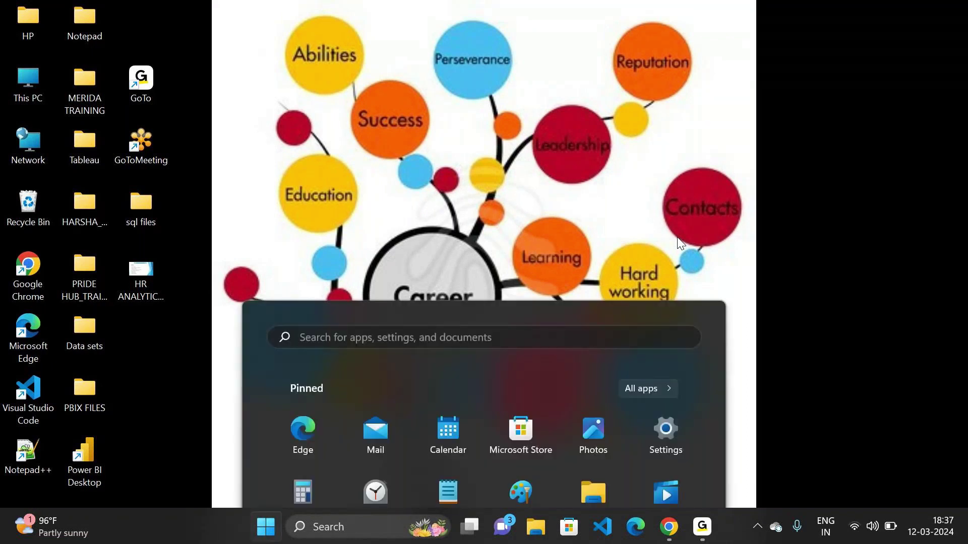
{"action": "type", "text": "POWER"}
{"action": "key", "text": "BackSpace"}
{"action": "key", "text": "BackSpace"}
{"action": "key", "text": "BackSpace"}
{"action": "key", "text": "BackSpace"}
{"action": "key", "text": "BackSpace"}
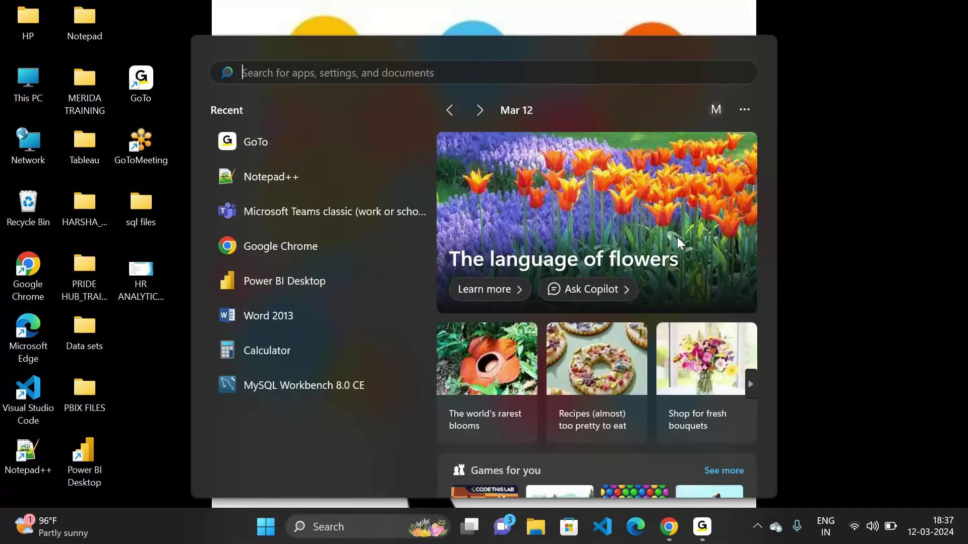
Open Windows Settings and go to the Apps & features list of installed applications
{"action": "key", "text": "super+i"}
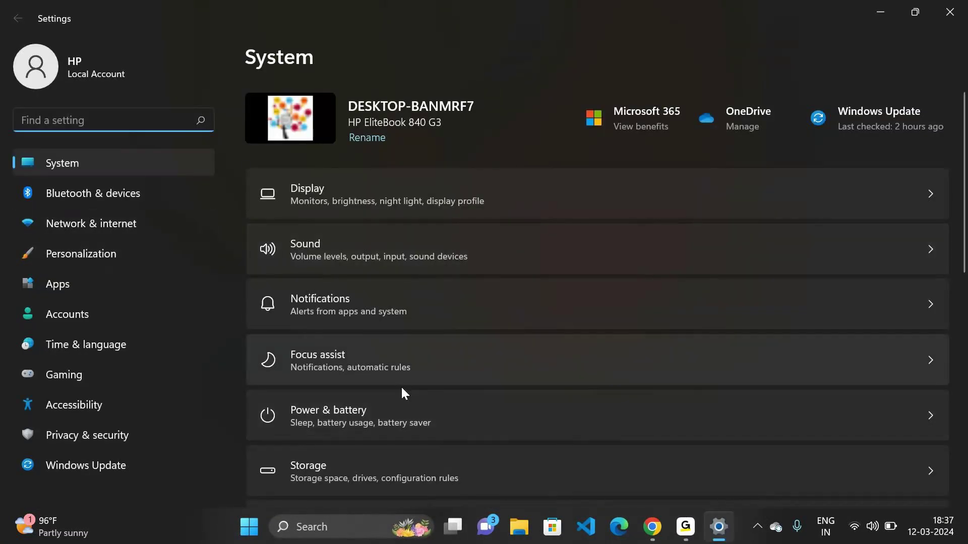
{"action": "scroll", "coordinate": [402, 388], "scroll_direction": "down", "scroll_amount": 3}
{"action": "scroll", "coordinate": [402, 392], "scroll_direction": "down", "scroll_amount": 4}
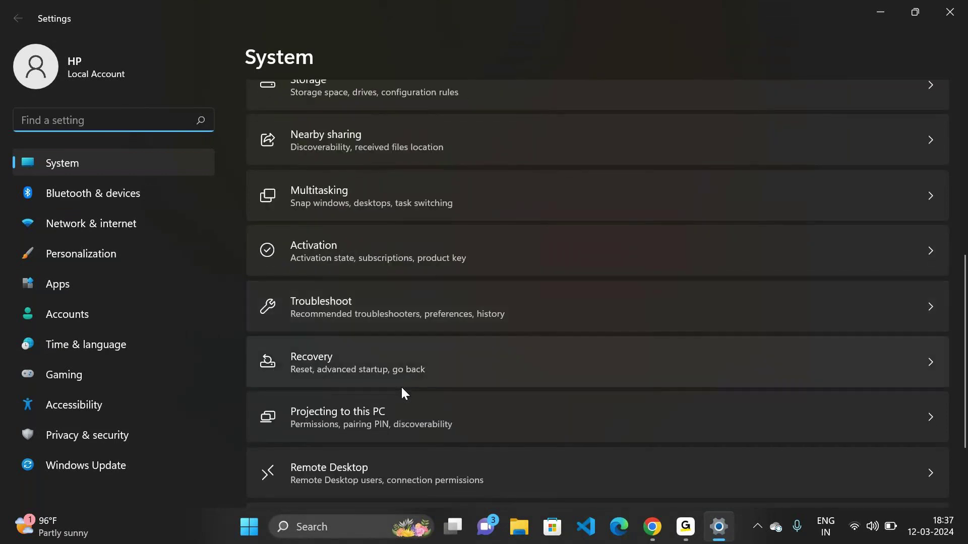
{"action": "scroll", "coordinate": [401, 392], "scroll_direction": "up", "scroll_amount": 5}
{"action": "scroll", "coordinate": [402, 389], "scroll_direction": "up", "scroll_amount": 2}
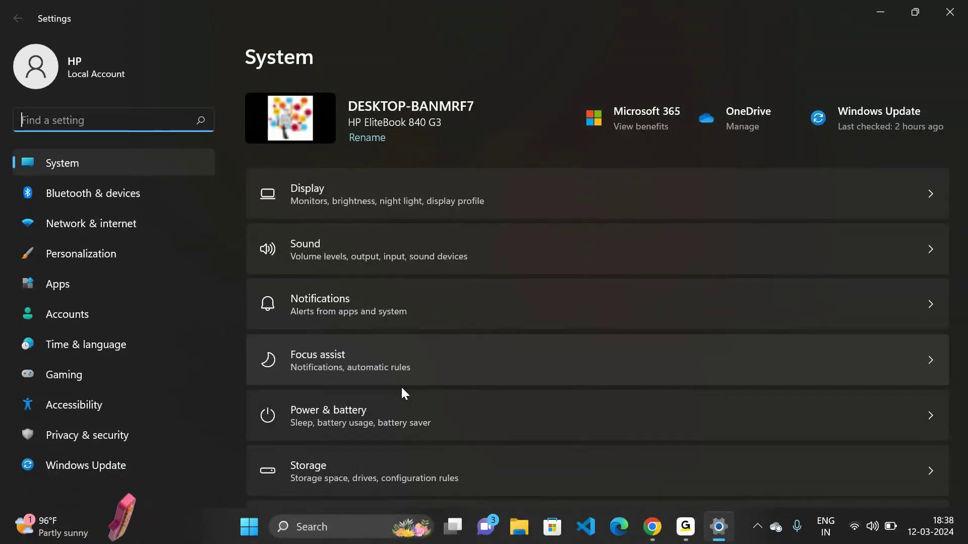
{"action": "scroll", "coordinate": [402, 389], "scroll_direction": "down", "scroll_amount": 4}
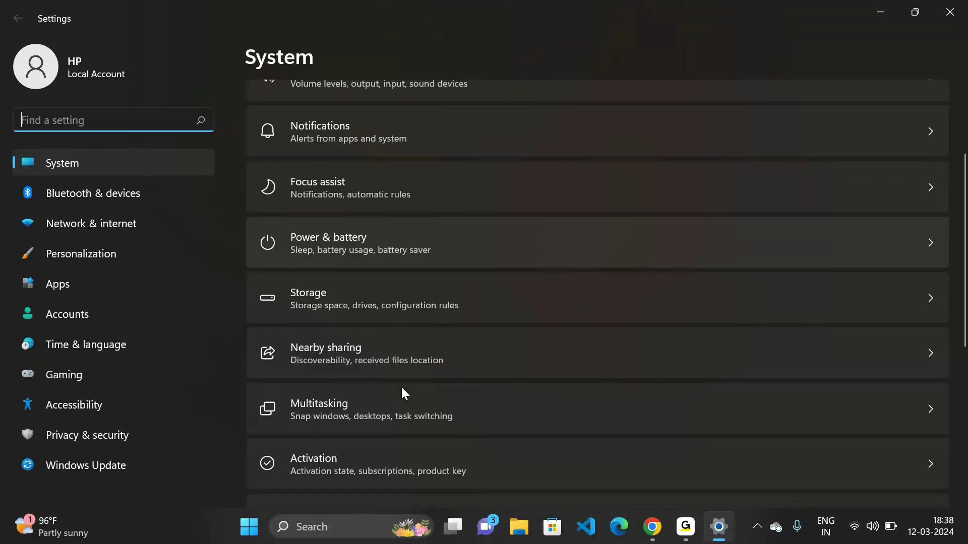
{"action": "scroll", "coordinate": [402, 391], "scroll_direction": "up", "scroll_amount": 4}
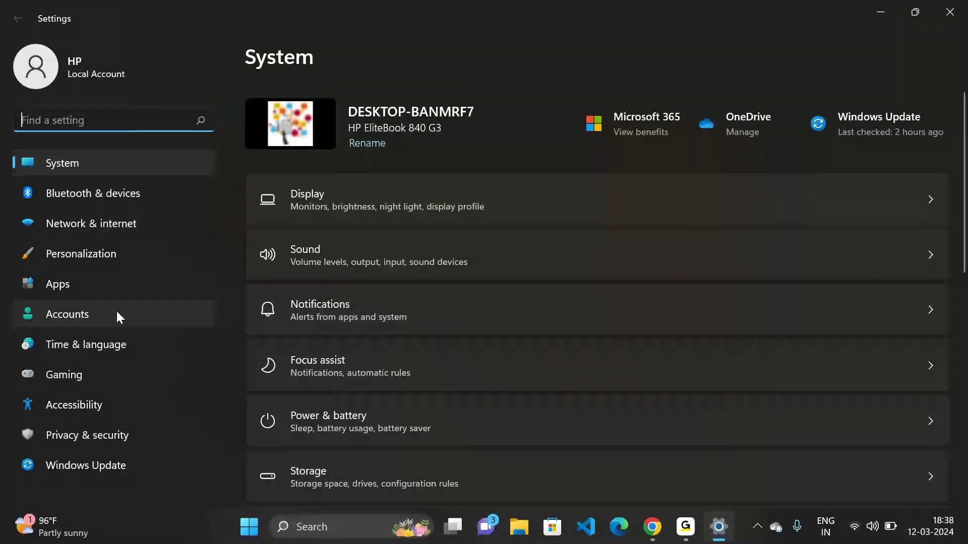
{"action": "left_click", "coordinate": [116, 285]}
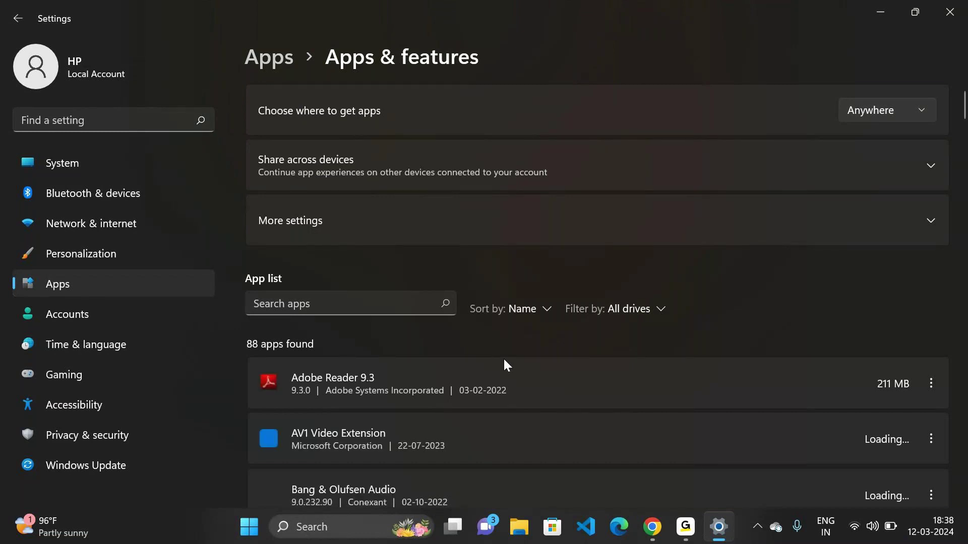
Uninstall Microsoft PowerBI Desktop (x64) from the installed apps and start its removal in the setup wizard
{"action": "scroll", "coordinate": [505, 362], "scroll_direction": "down", "scroll_amount": 10}
{"action": "scroll", "coordinate": [504, 361], "scroll_direction": "up", "scroll_amount": 1}
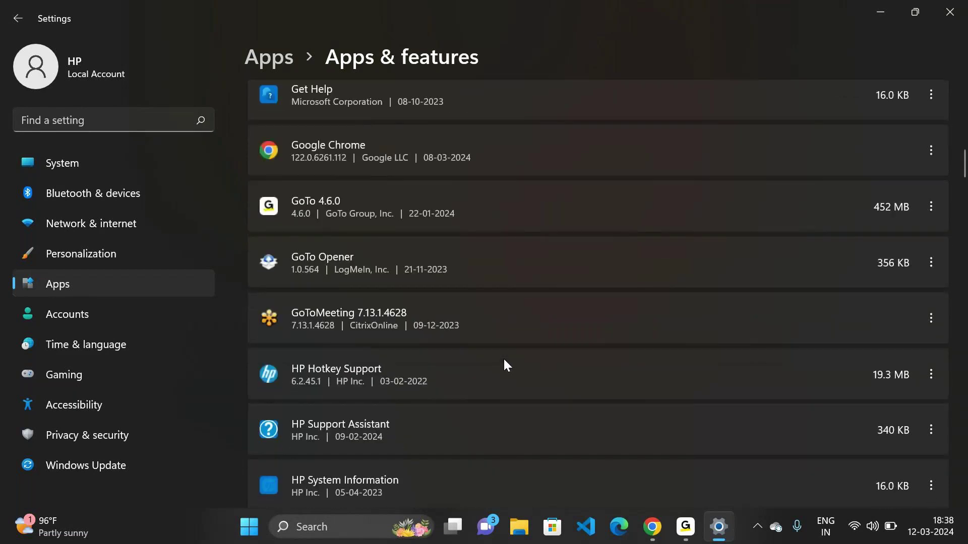
{"action": "scroll", "coordinate": [504, 361], "scroll_direction": "down", "scroll_amount": 5}
{"action": "scroll", "coordinate": [505, 360], "scroll_direction": "down", "scroll_amount": 4}
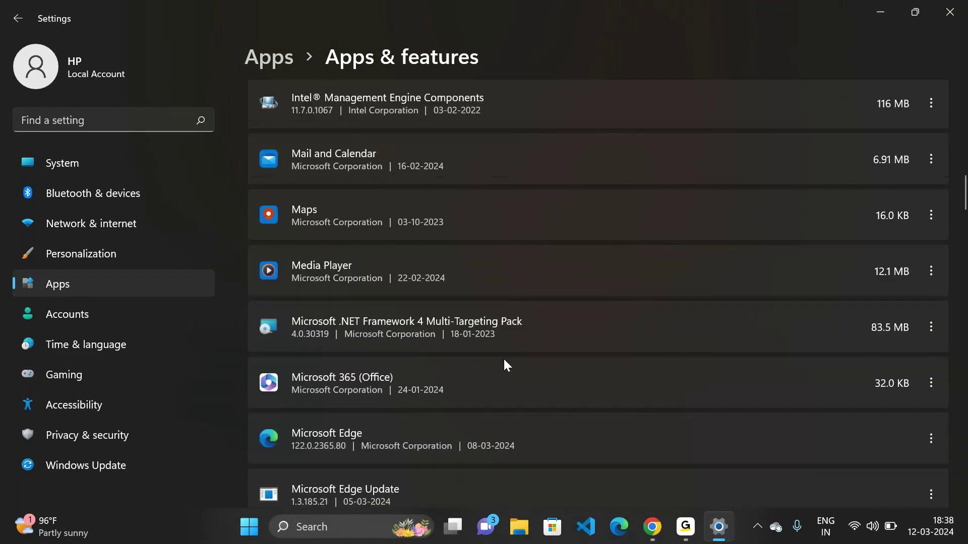
{"action": "scroll", "coordinate": [505, 360], "scroll_direction": "down", "scroll_amount": 4}
{"action": "scroll", "coordinate": [505, 359], "scroll_direction": "down", "scroll_amount": 6}
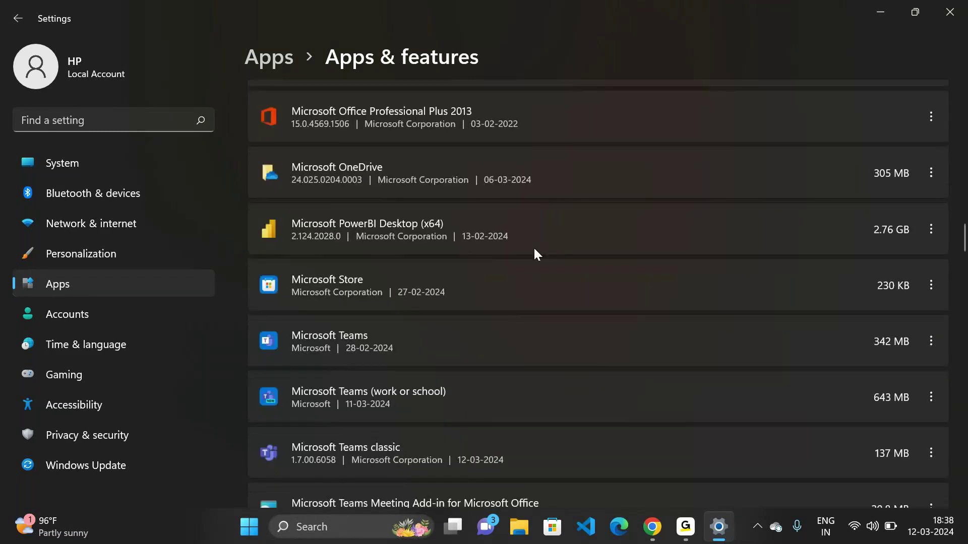
{"action": "left_click", "coordinate": [926, 236]}
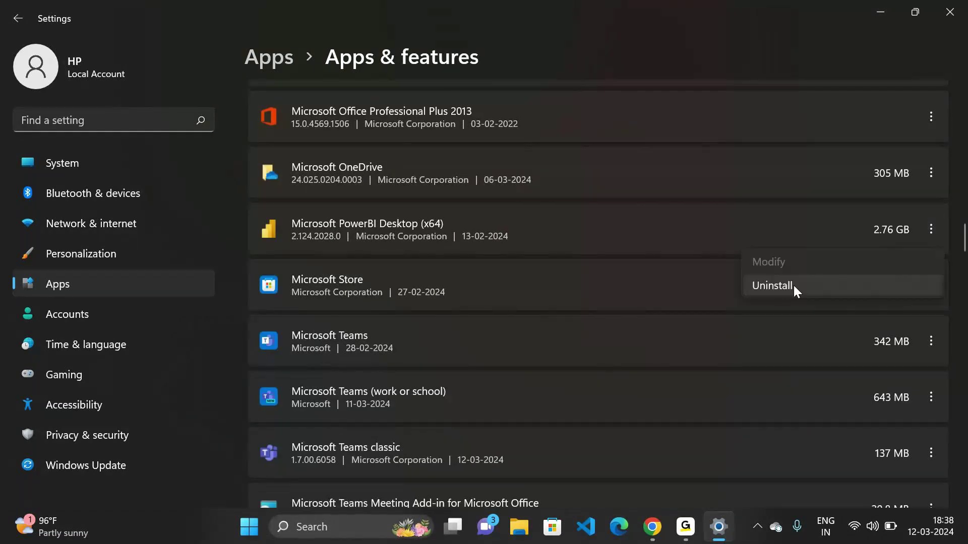
{"action": "left_click", "coordinate": [792, 286]}
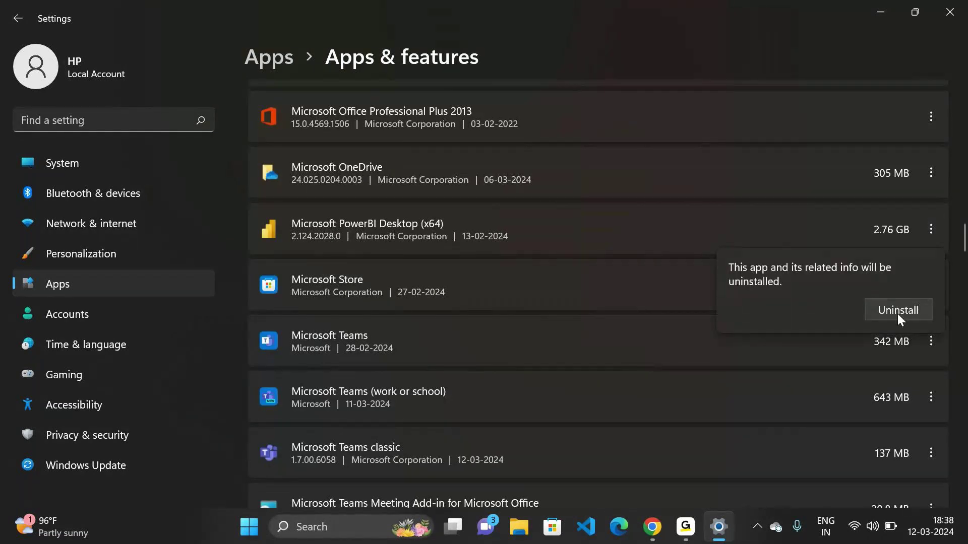
{"action": "left_click", "coordinate": [897, 311]}
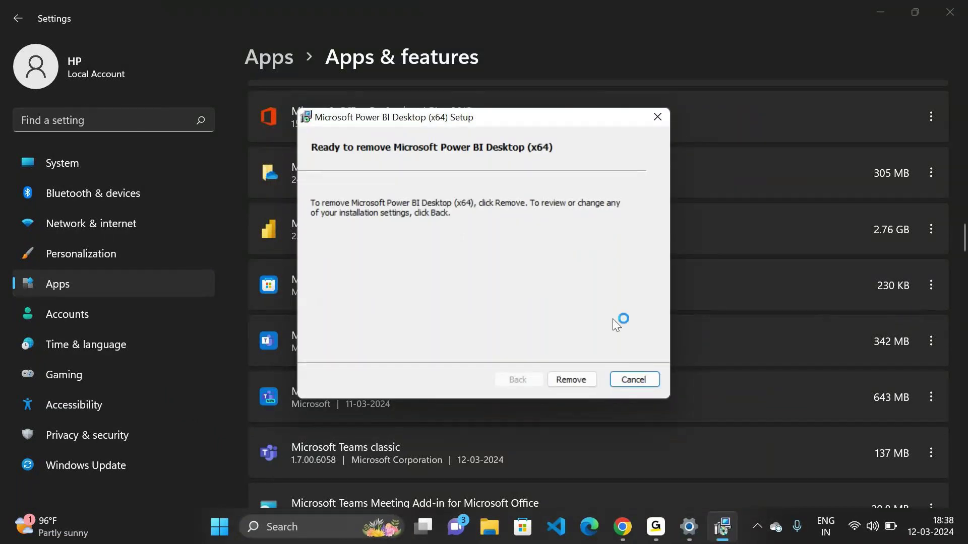
{"action": "left_click", "coordinate": [569, 379]}
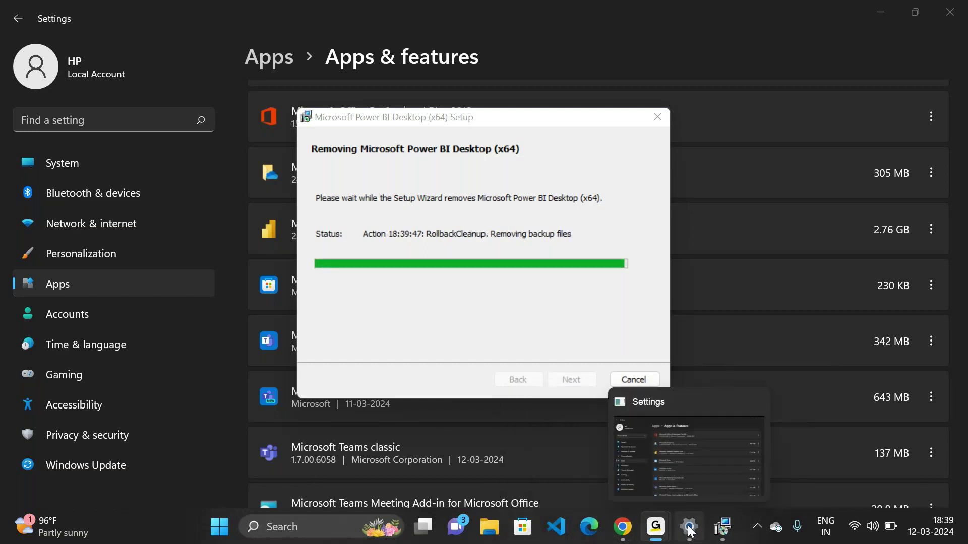
{"action": "mouse_move", "coordinate": [723, 527]}
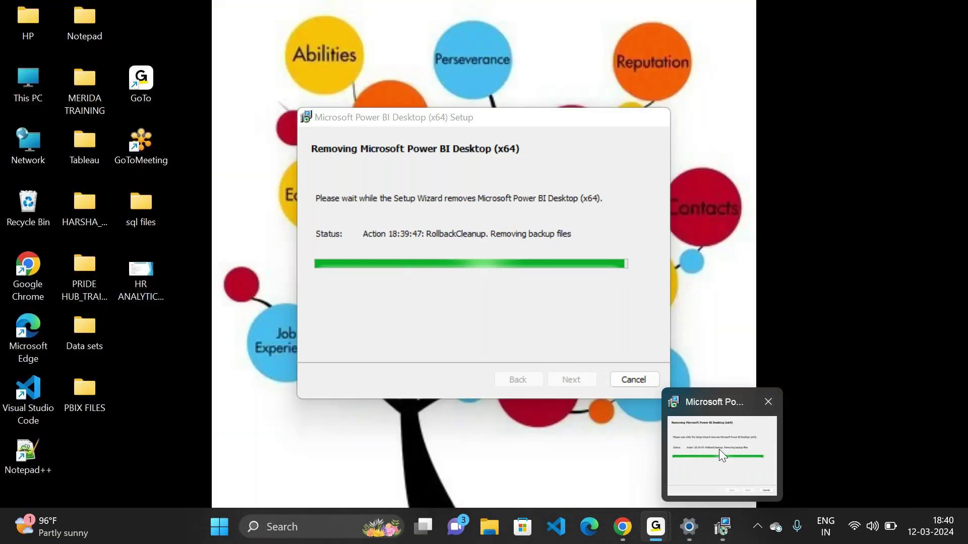
{"action": "left_click", "coordinate": [719, 450]}
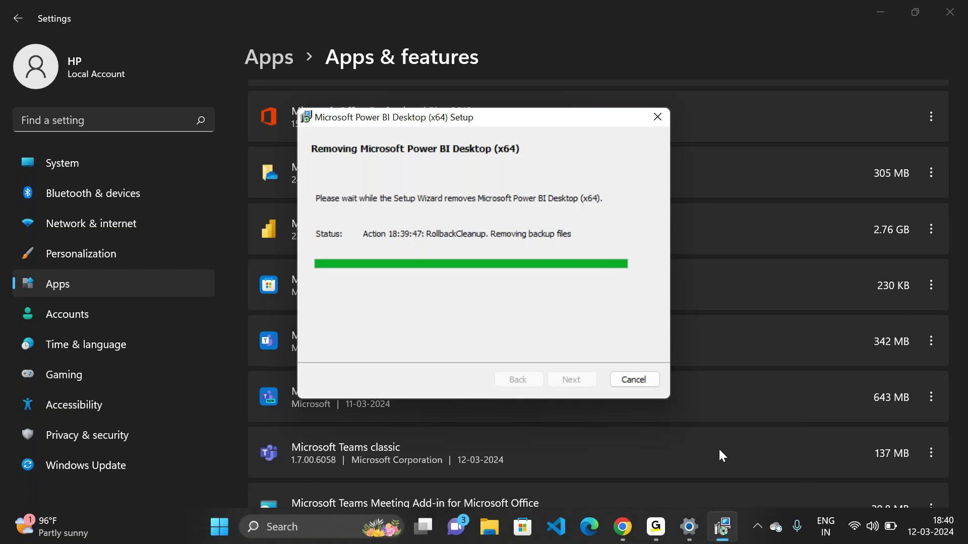
{"action": "mouse_move", "coordinate": [675, 531]}
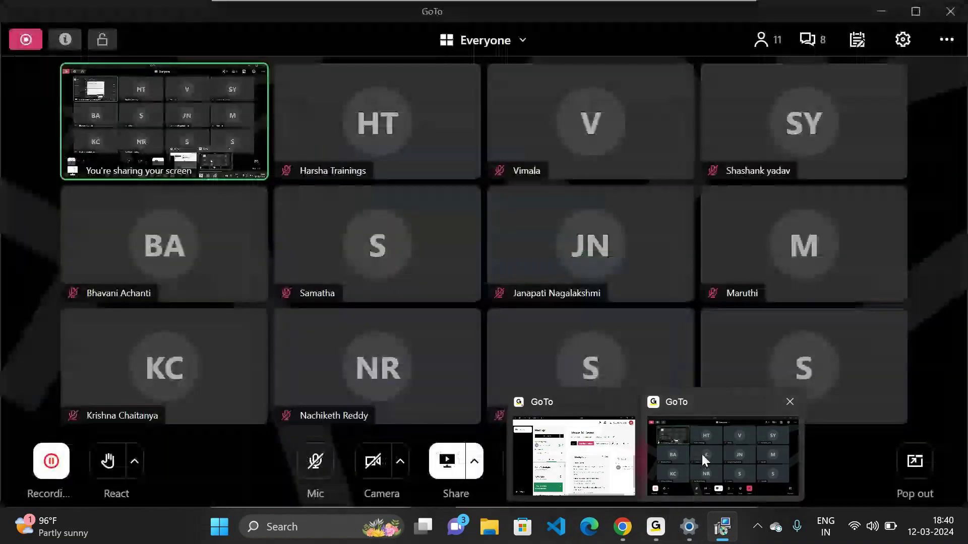
{"action": "left_click", "coordinate": [701, 453]}
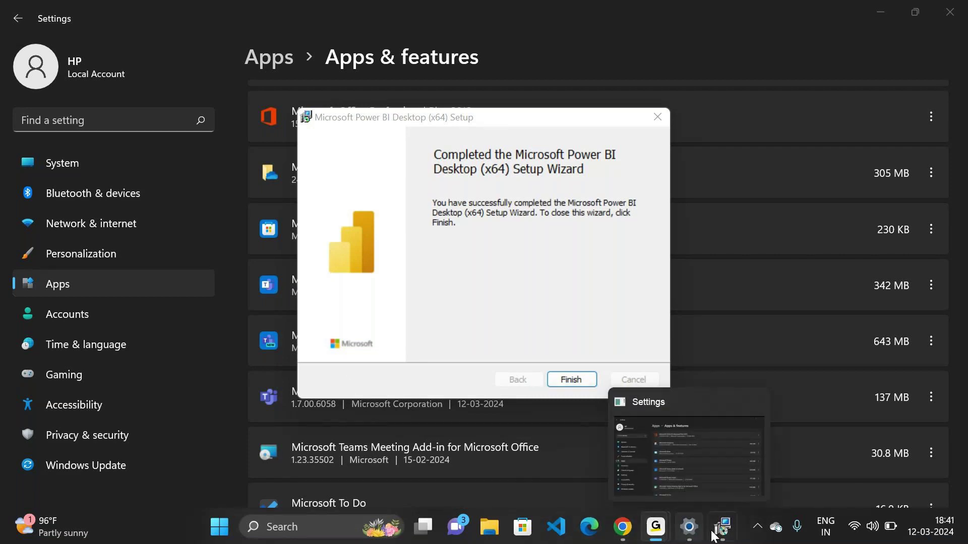
Finish the Microsoft Power BI Desktop (x64) setup wizard and return to the Settings window
{"action": "mouse_move", "coordinate": [713, 535]}
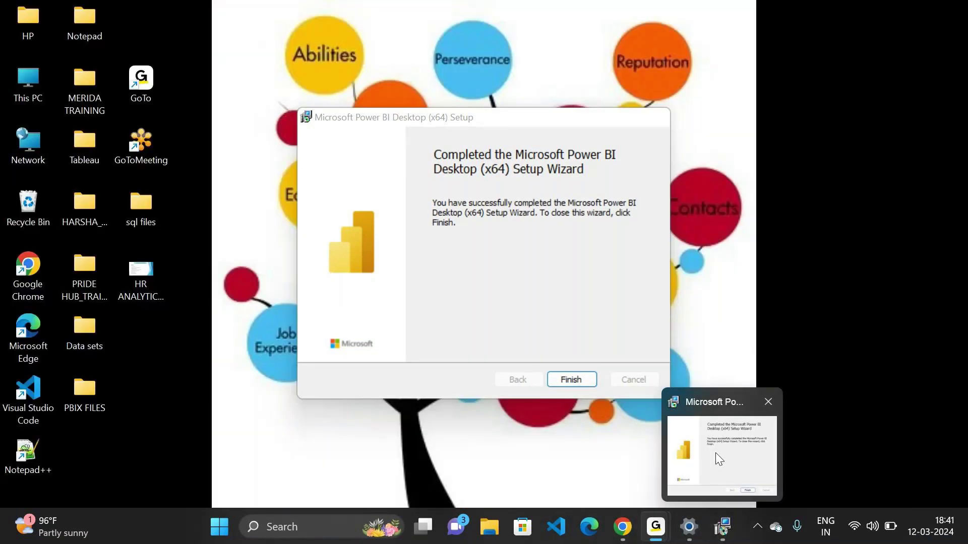
{"action": "left_click", "coordinate": [718, 458]}
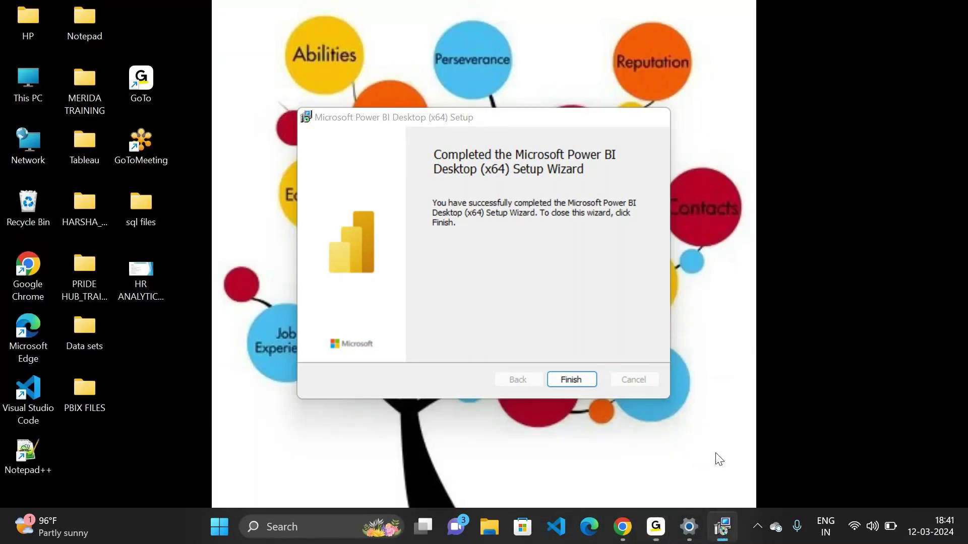
{"action": "left_click", "coordinate": [572, 379]}
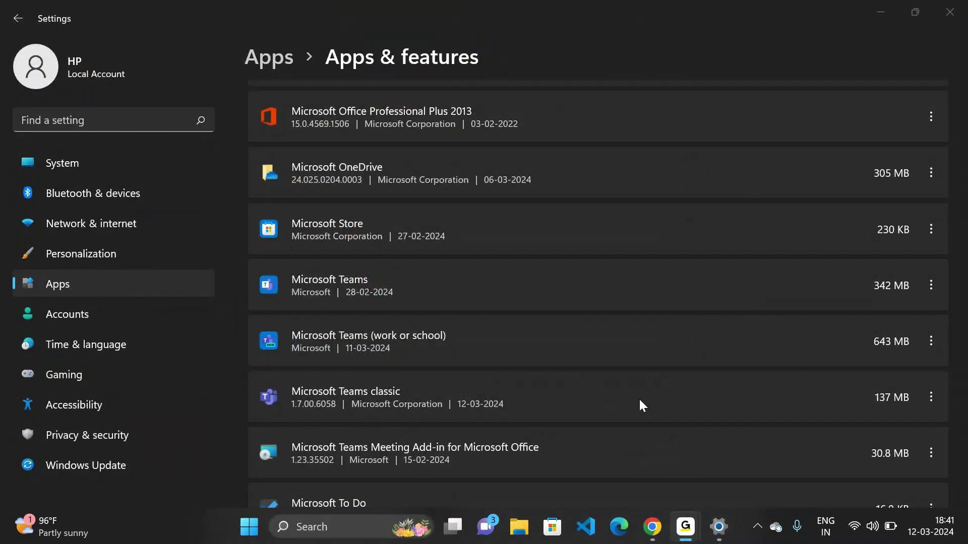
{"action": "mouse_move", "coordinate": [719, 527]}
{"action": "left_click", "coordinate": [719, 527]}
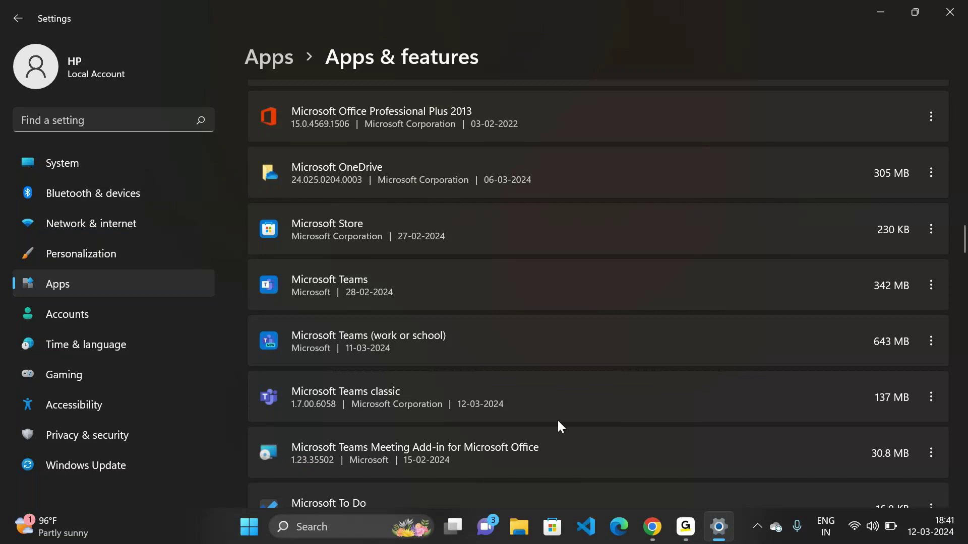
Find the remaining Power BI Desktop app by searching Windows for "POWER BI" and uninstall it
{"action": "key", "text": "super"}
{"action": "type", "text": "POWER BI"}
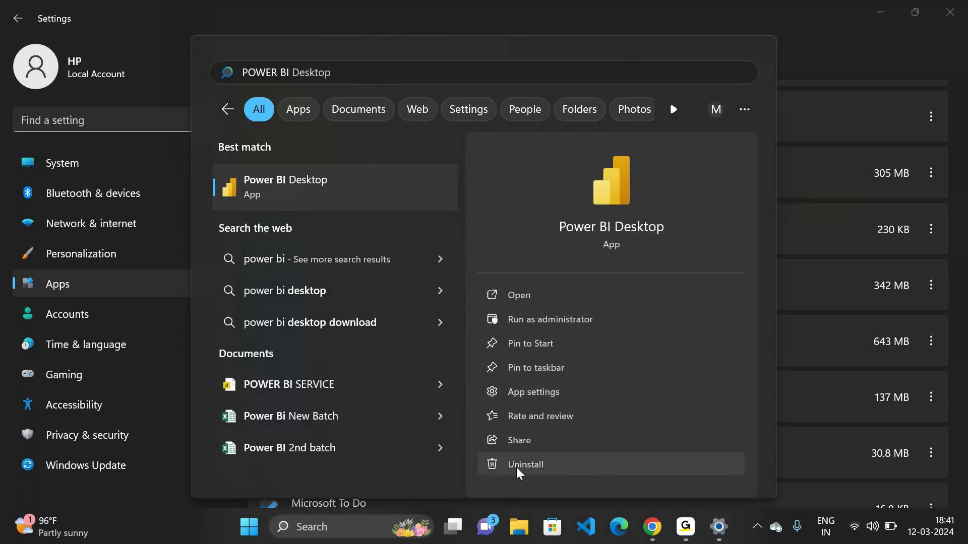
{"action": "left_click", "coordinate": [519, 464]}
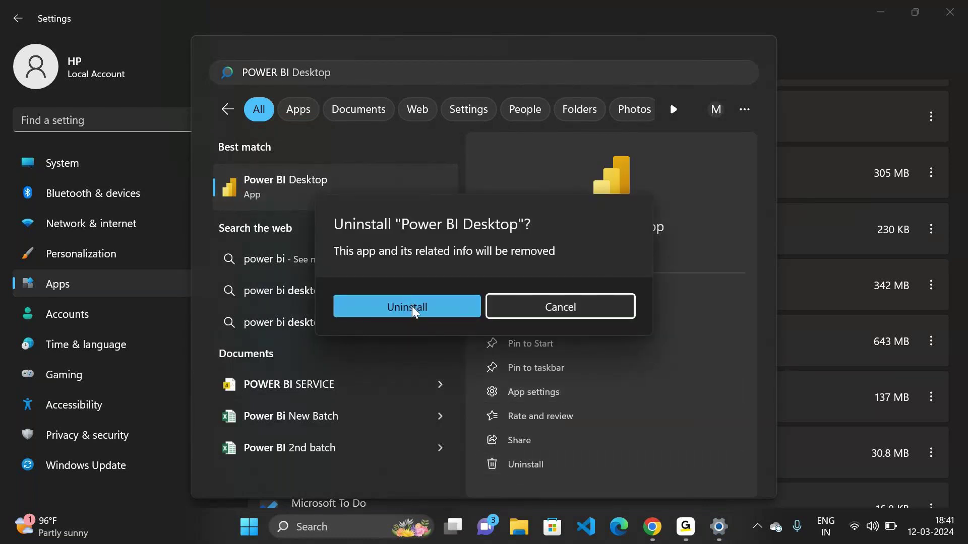
{"action": "left_click", "coordinate": [407, 307]}
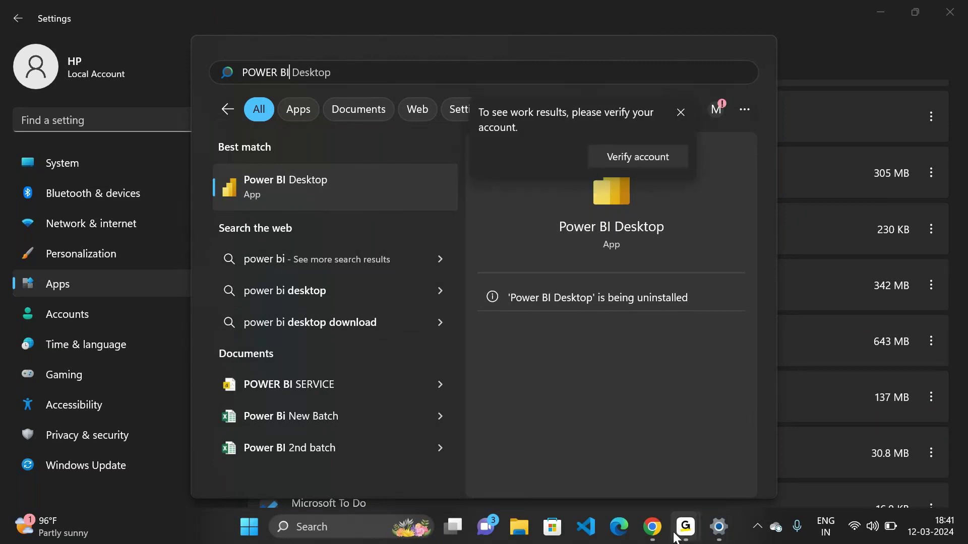
{"action": "mouse_move", "coordinate": [685, 527]}
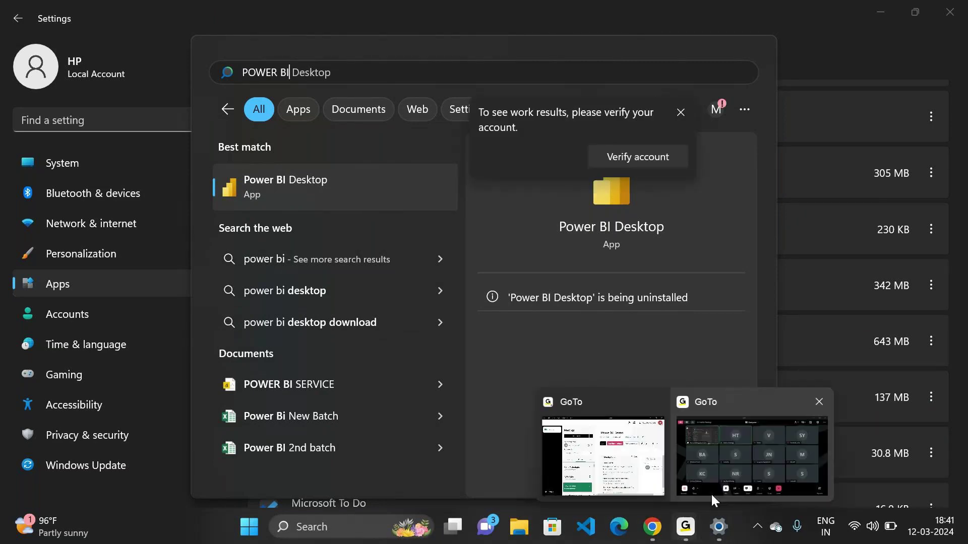
{"action": "left_click", "coordinate": [735, 457]}
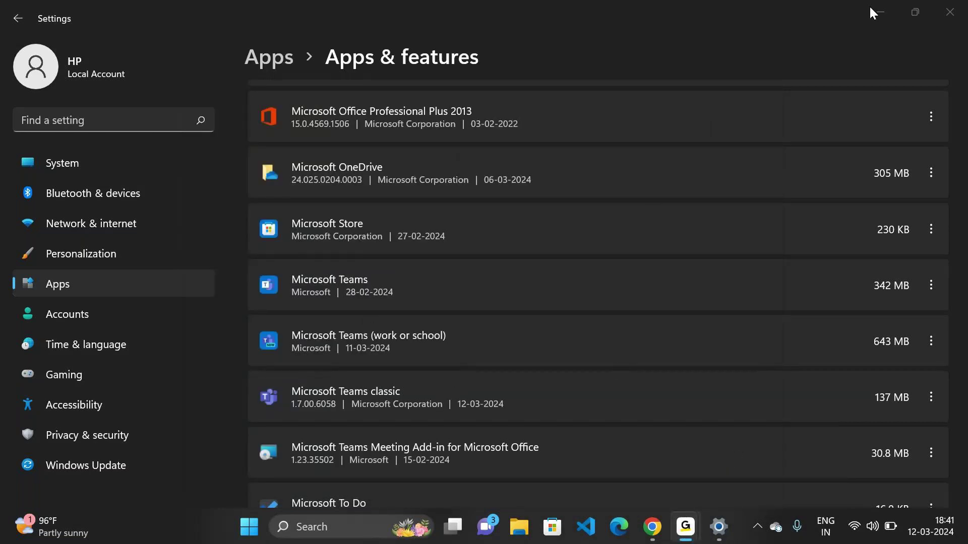
{"action": "left_click", "coordinate": [888, 11]}
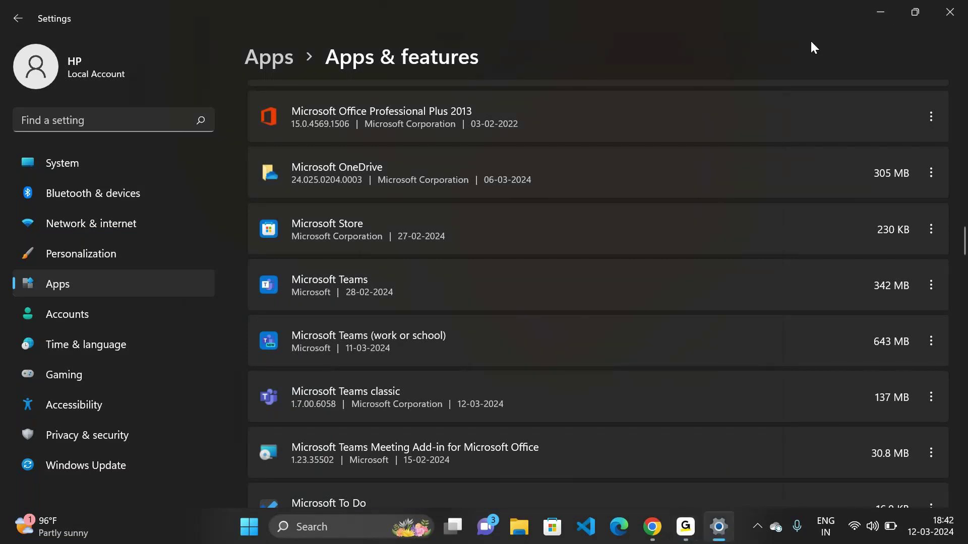
{"action": "left_click", "coordinate": [880, 17]}
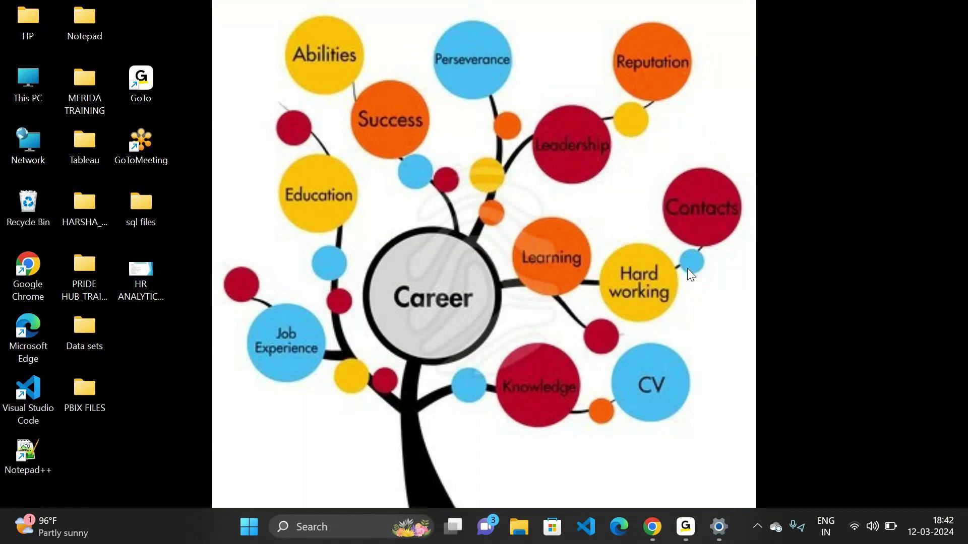
{"action": "mouse_move", "coordinate": [719, 527]}
{"action": "left_click", "coordinate": [729, 449]}
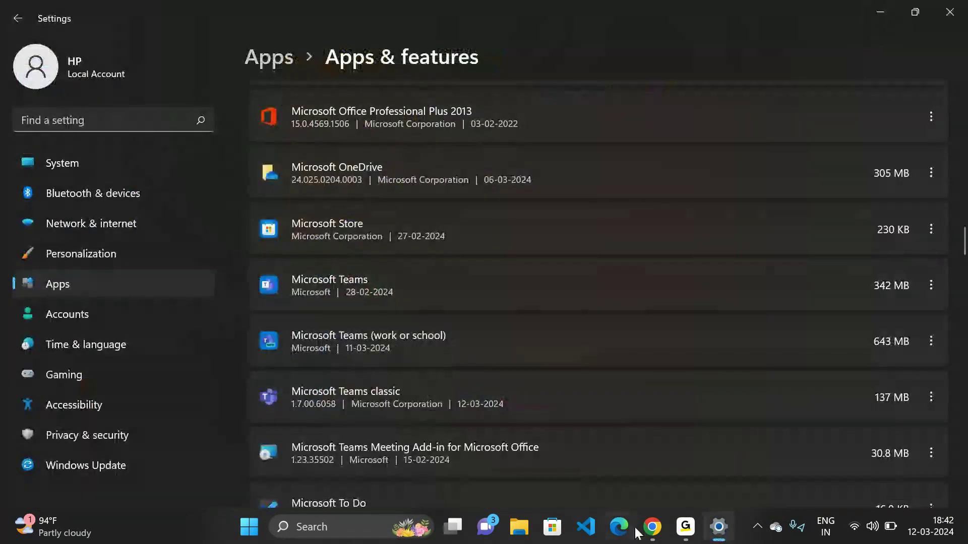
{"action": "mouse_move", "coordinate": [686, 540]}
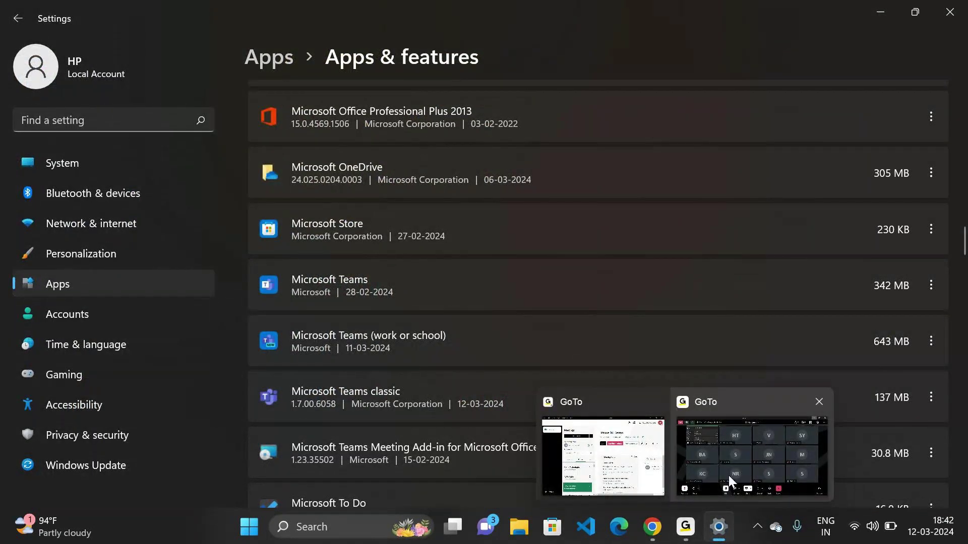
{"action": "left_click", "coordinate": [730, 482]}
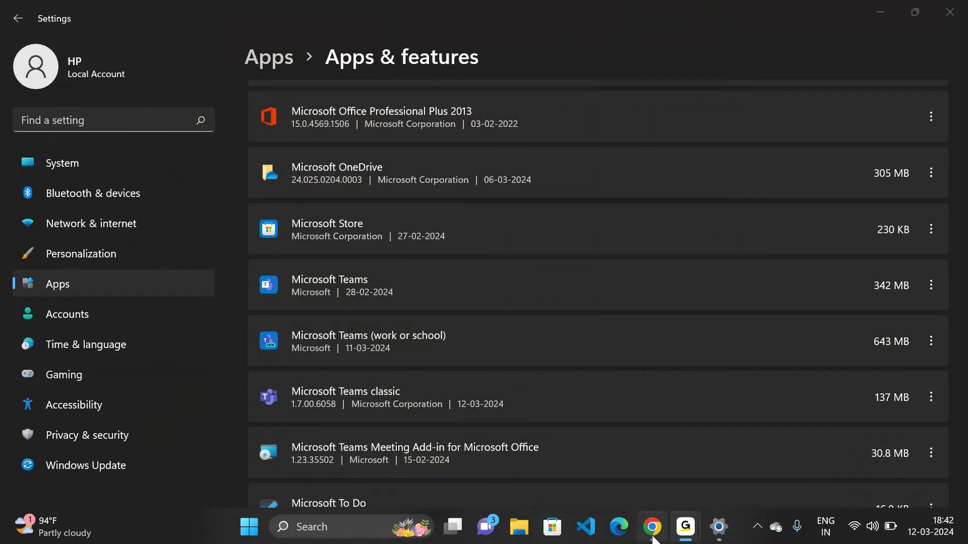
Switch to the Chrome window showing the POWER BI SERVICE report
{"action": "mouse_move", "coordinate": [652, 537]}
{"action": "left_click", "coordinate": [639, 445]}
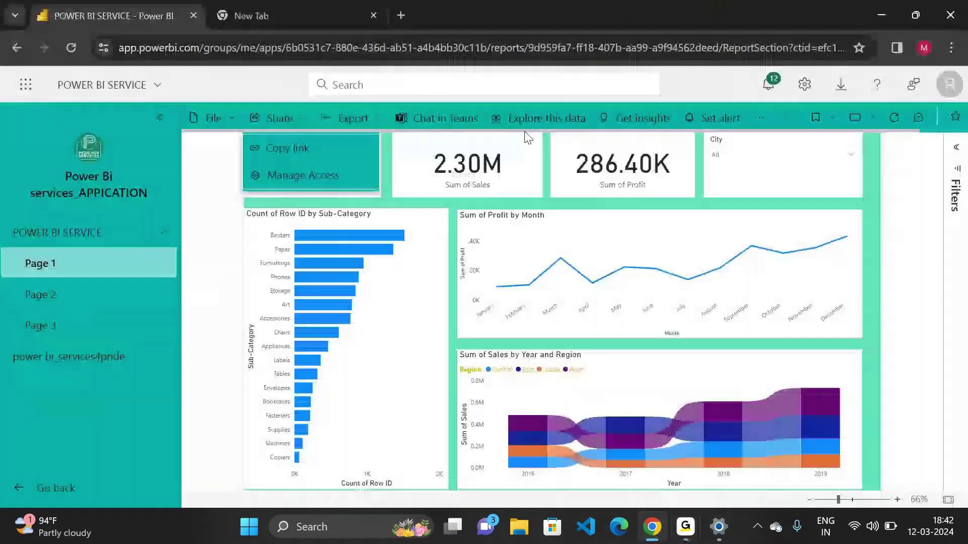
{"action": "left_click", "coordinate": [305, 10]}
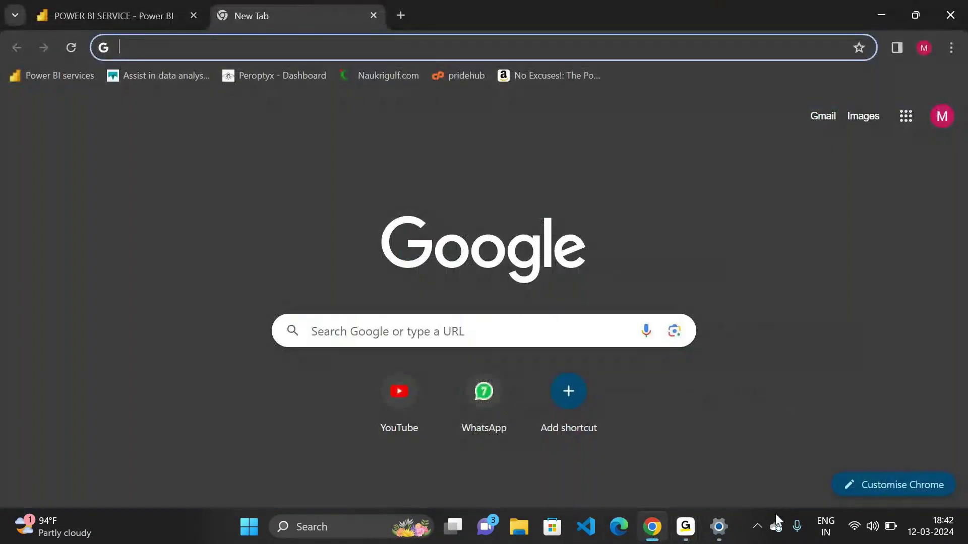
{"action": "mouse_move", "coordinate": [686, 527]}
{"action": "left_click", "coordinate": [743, 448]}
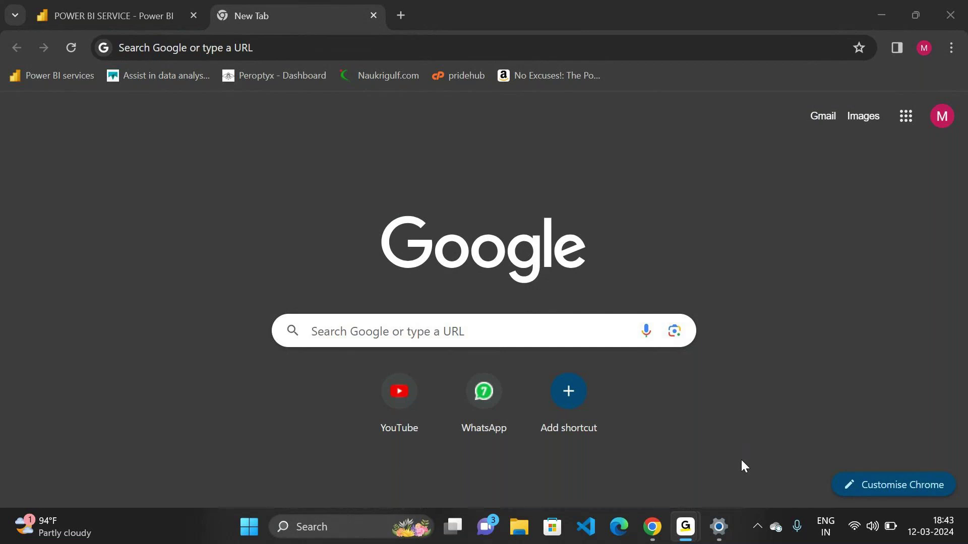
Close the Apps & features Settings window and return to the Chrome window
{"action": "left_click", "coordinate": [719, 527]}
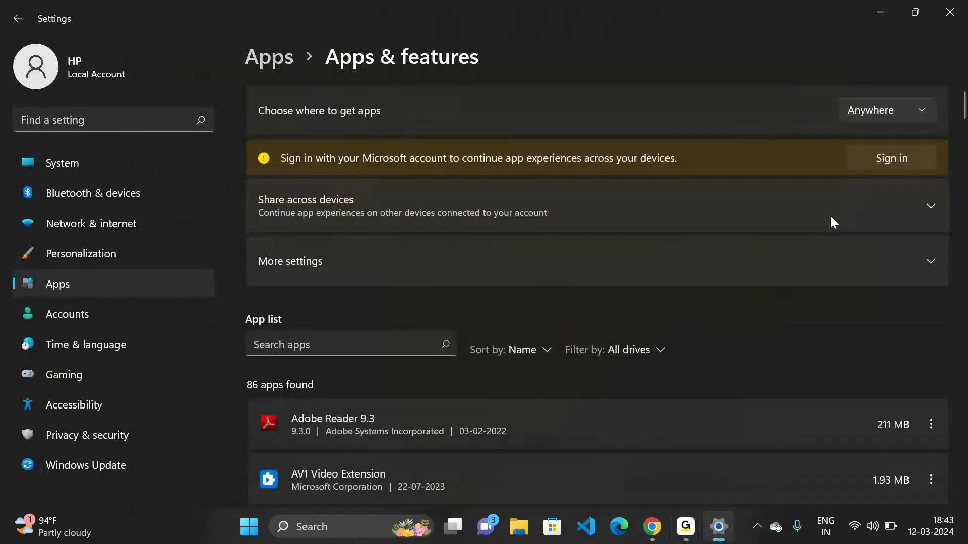
{"action": "left_click", "coordinate": [950, 11]}
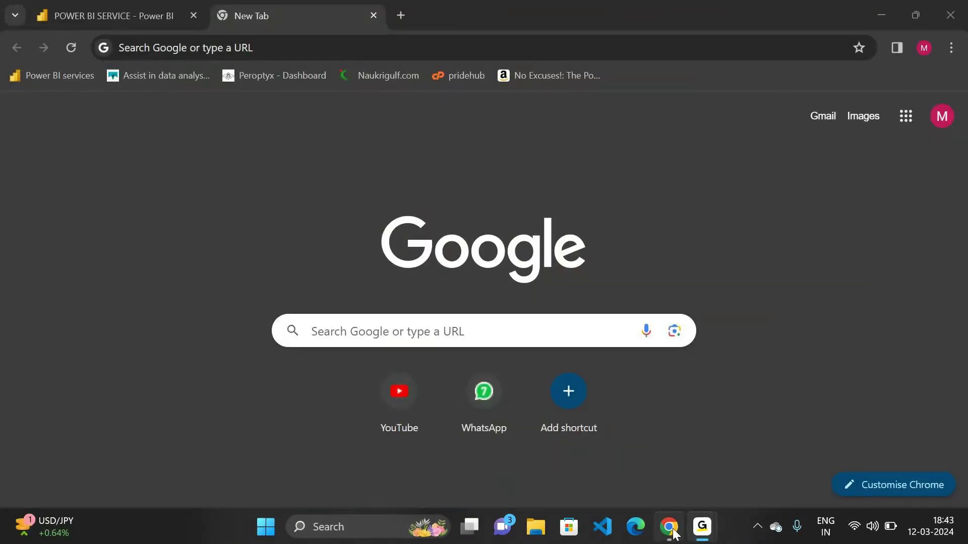
{"action": "left_click", "coordinate": [671, 528]}
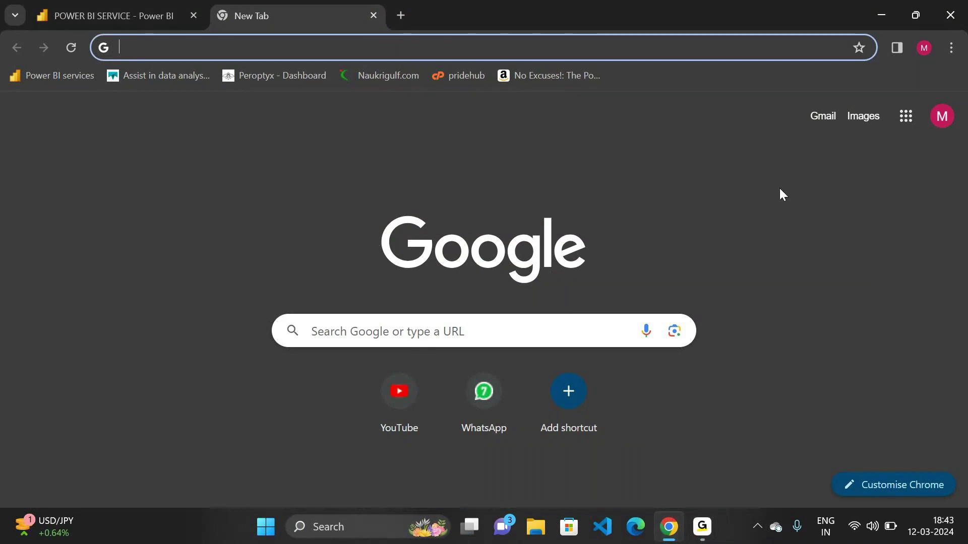
Show the desktop and open the Microsoft Store by searching Windows for "MICRO"
{"action": "key", "text": "super+d"}
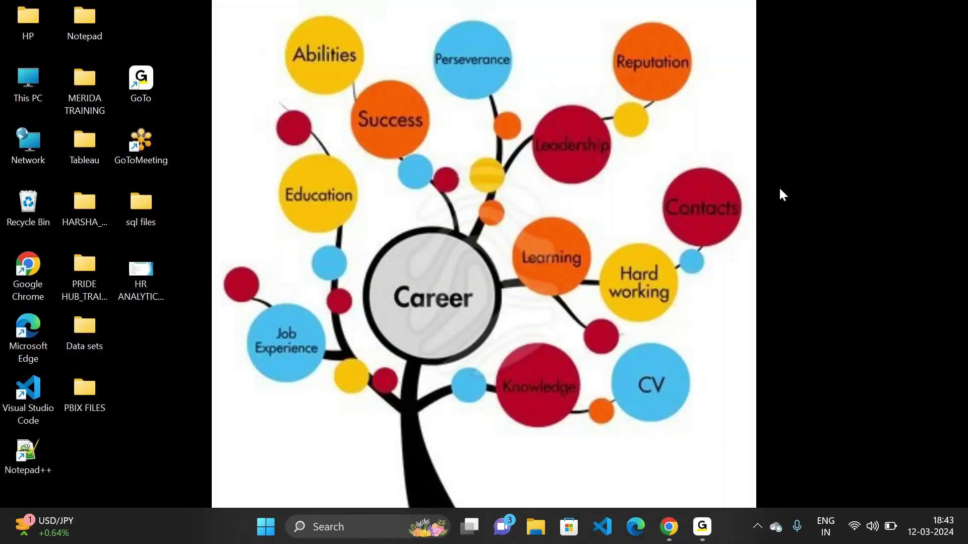
{"action": "key", "text": "super"}
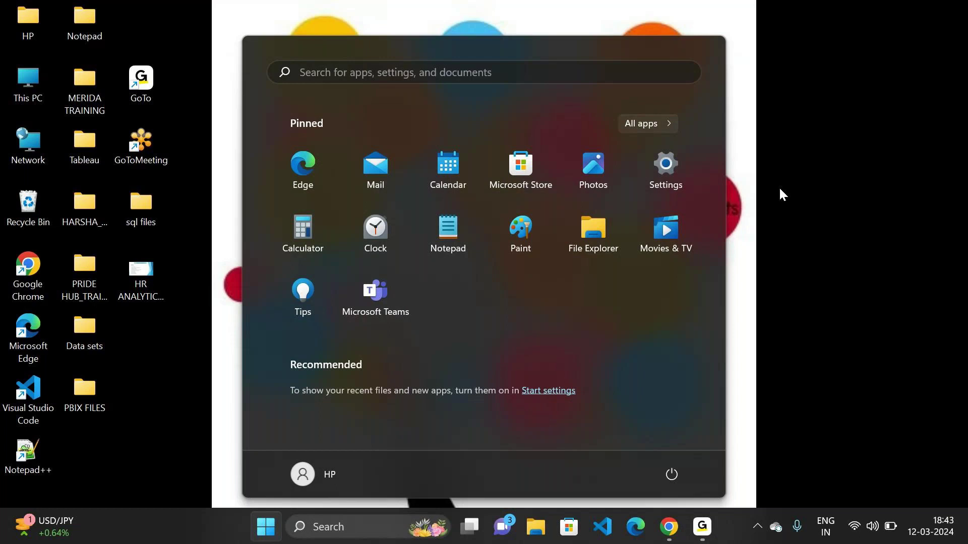
{"action": "type", "text": "MICRO"}
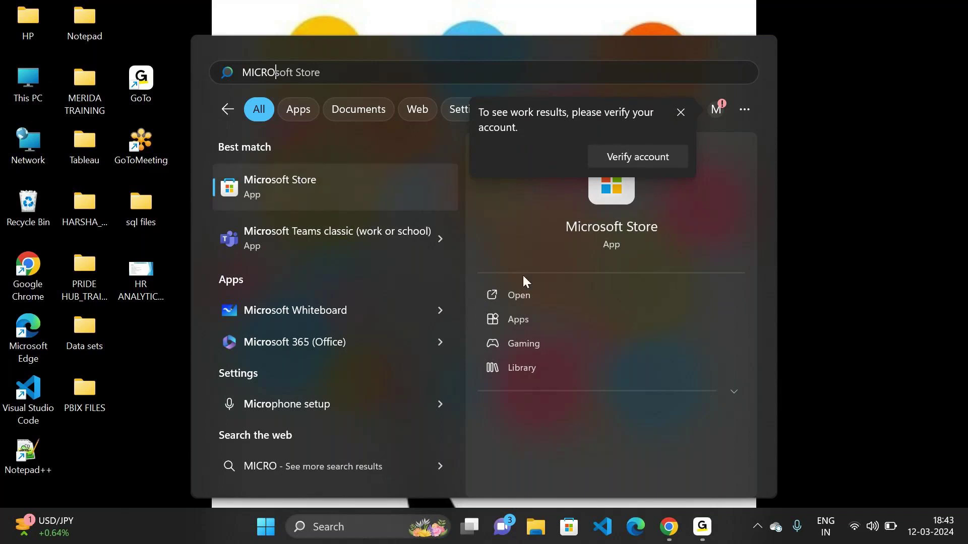
{"action": "left_click", "coordinate": [519, 295]}
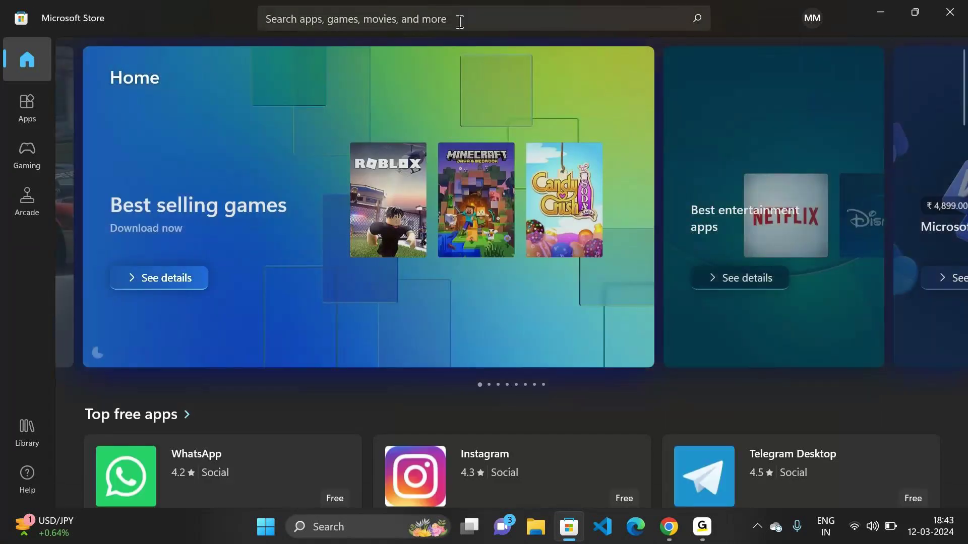
Search the Microsoft Store for "POWER BI DESKTOP"
{"action": "left_click", "coordinate": [459, 21]}
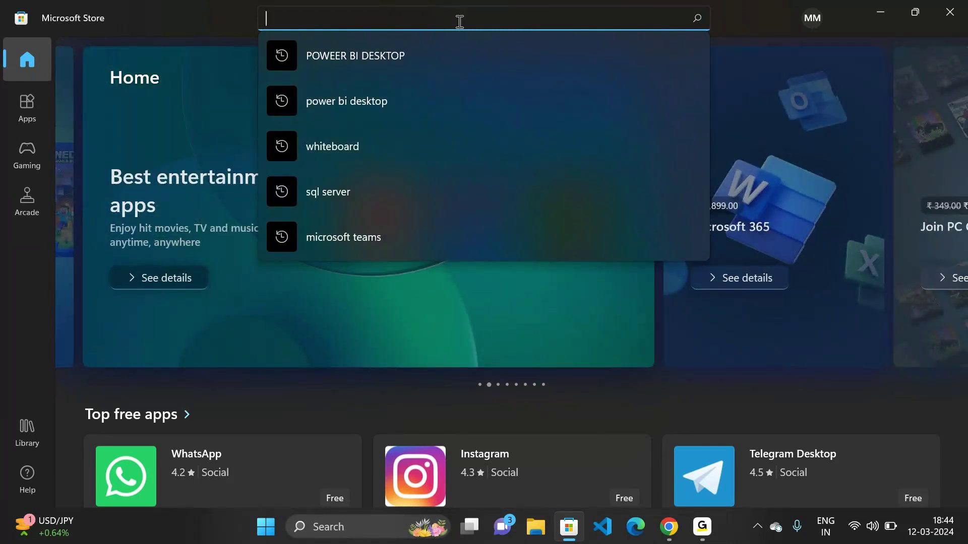
{"action": "type", "text": "POWER BI"}
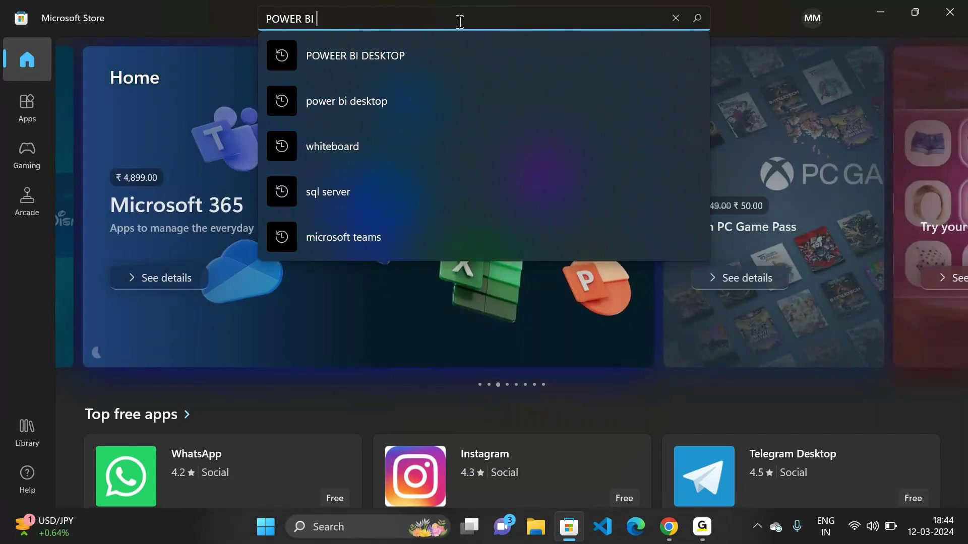
{"action": "type", "text": "TOP"}
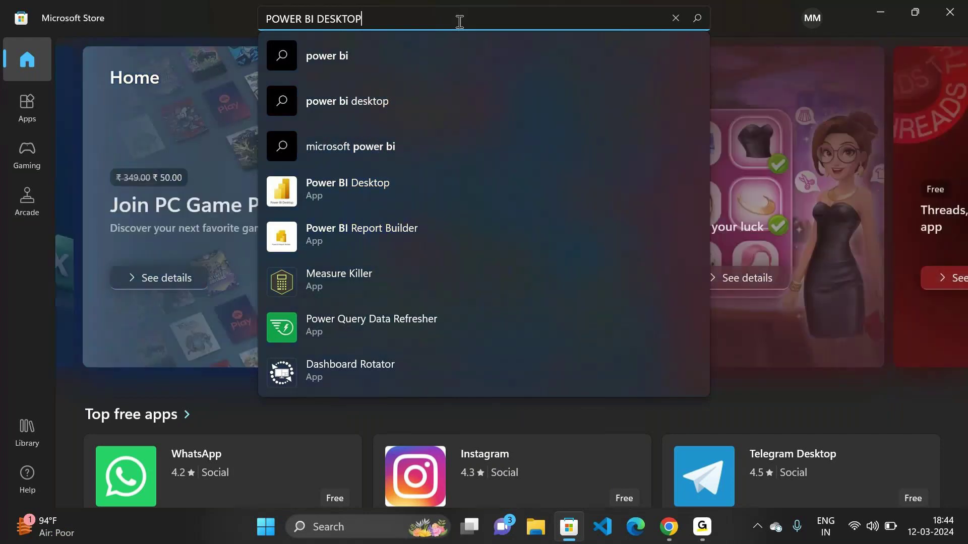
{"action": "key", "text": "Escape"}
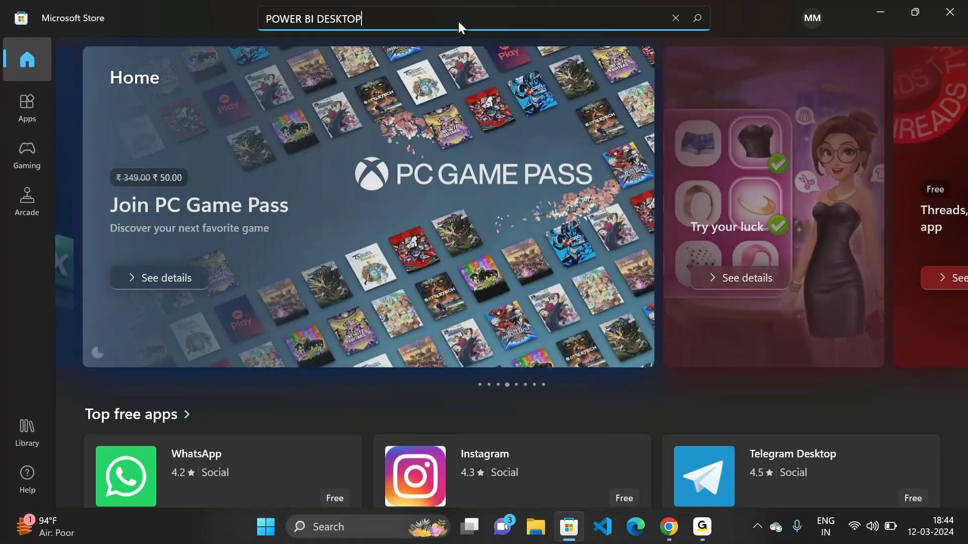
{"action": "key", "text": "Return"}
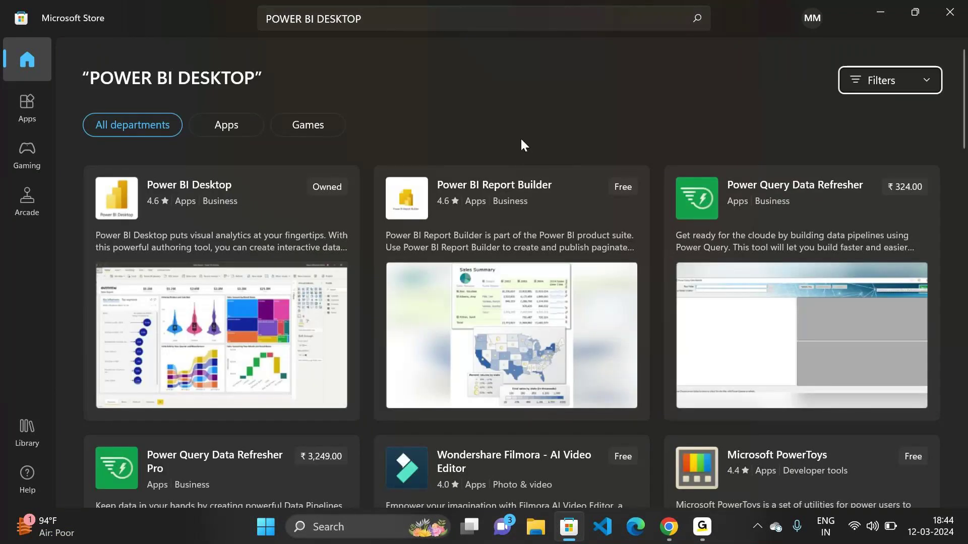
Open the Power BI Desktop product page from the store's search results
{"action": "scroll", "coordinate": [522, 146], "scroll_direction": "down", "scroll_amount": 1}
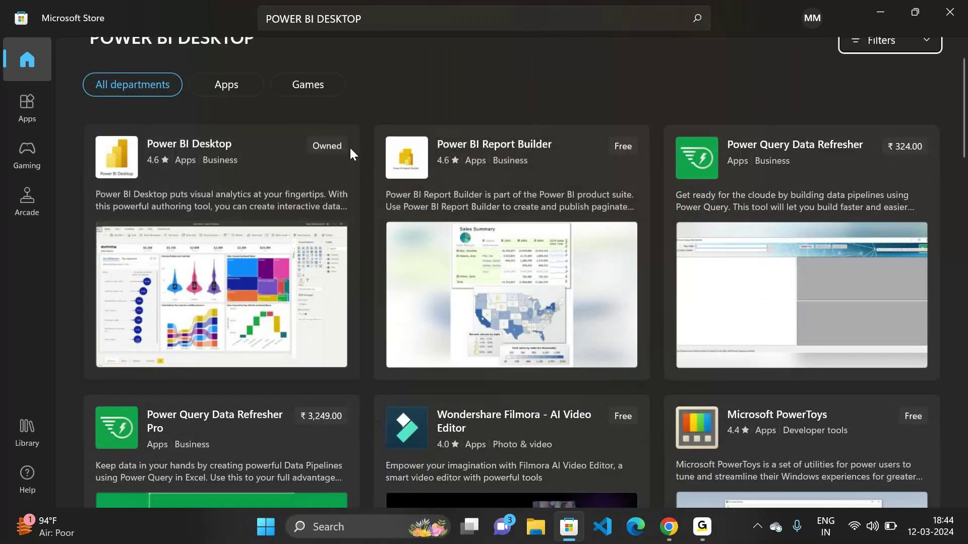
{"action": "mouse_move", "coordinate": [237, 147]}
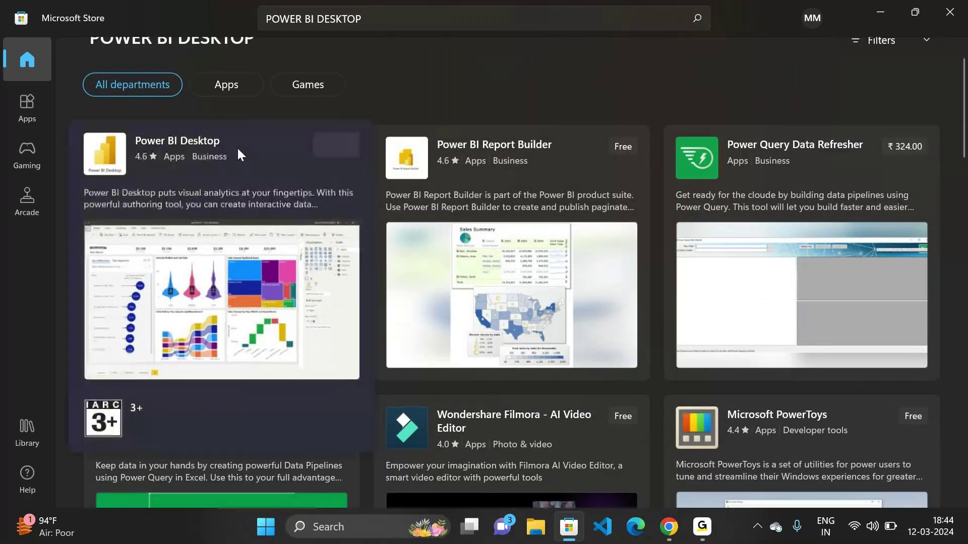
{"action": "left_click", "coordinate": [203, 145]}
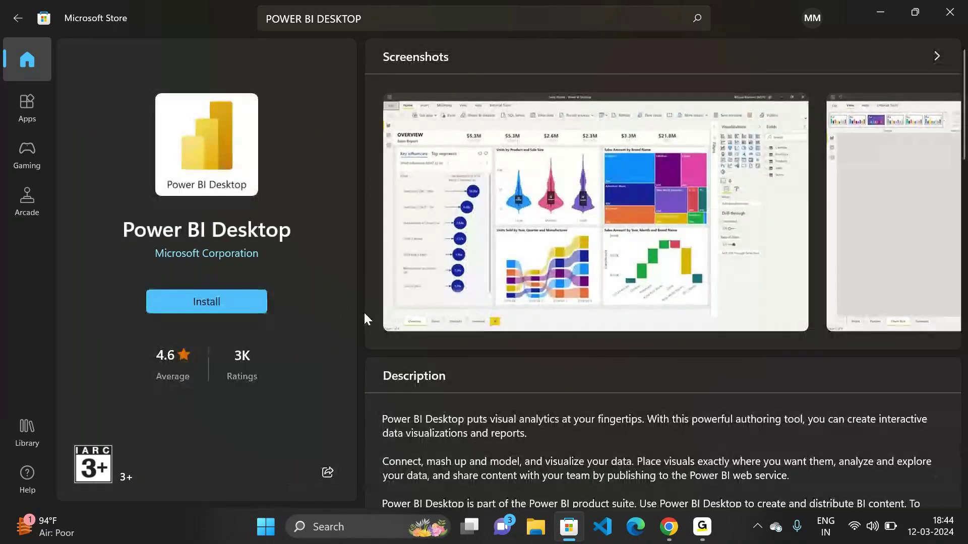
{"action": "left_click", "coordinate": [235, 298]}
{"action": "mouse_move", "coordinate": [702, 533]}
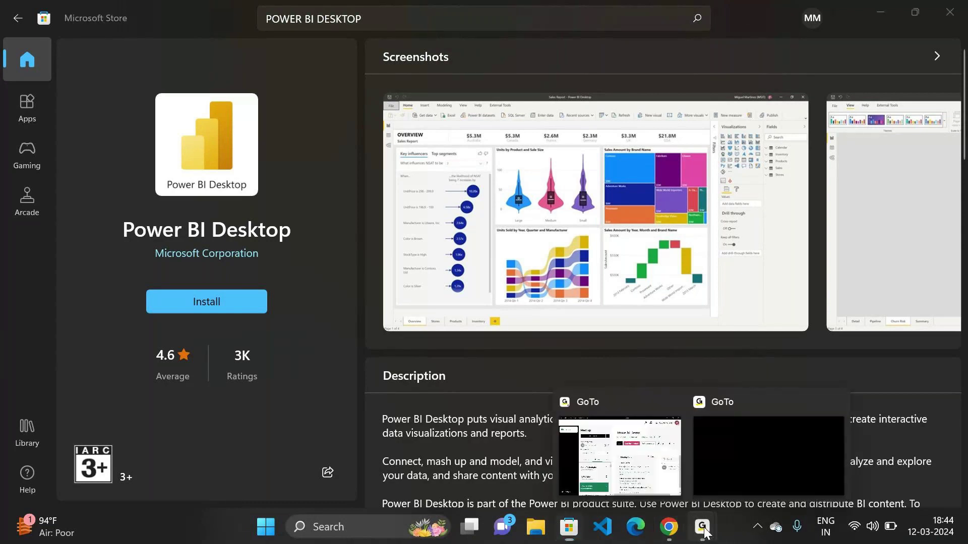
{"action": "left_click", "coordinate": [728, 437]}
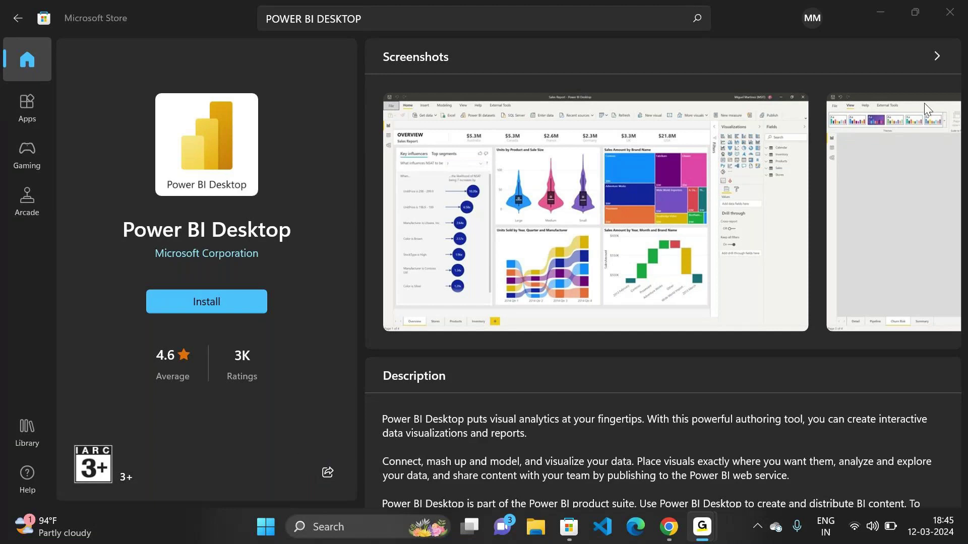
{"action": "left_click", "coordinate": [249, 274]}
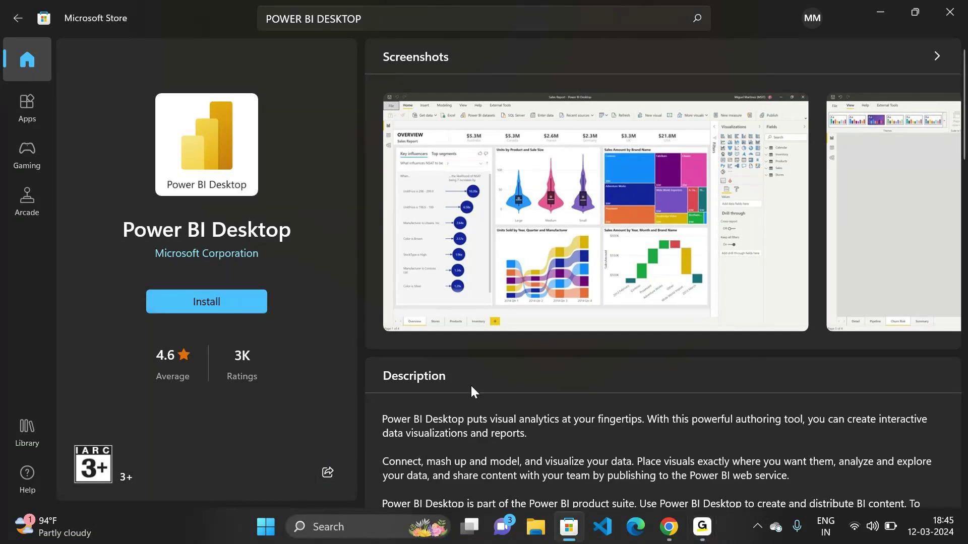
Expand the Power BI Desktop description and read through its feature list and the ratings section
{"action": "scroll", "coordinate": [472, 386], "scroll_direction": "down", "scroll_amount": 4}
{"action": "scroll", "coordinate": [471, 386], "scroll_direction": "up", "scroll_amount": 1}
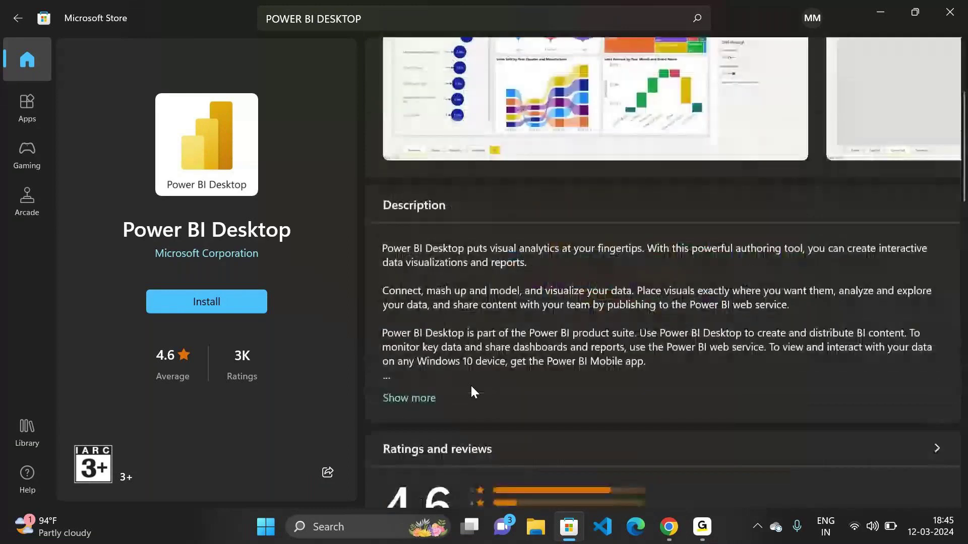
{"action": "left_click", "coordinate": [423, 399]}
{"action": "scroll", "coordinate": [442, 343], "scroll_direction": "up", "scroll_amount": 1}
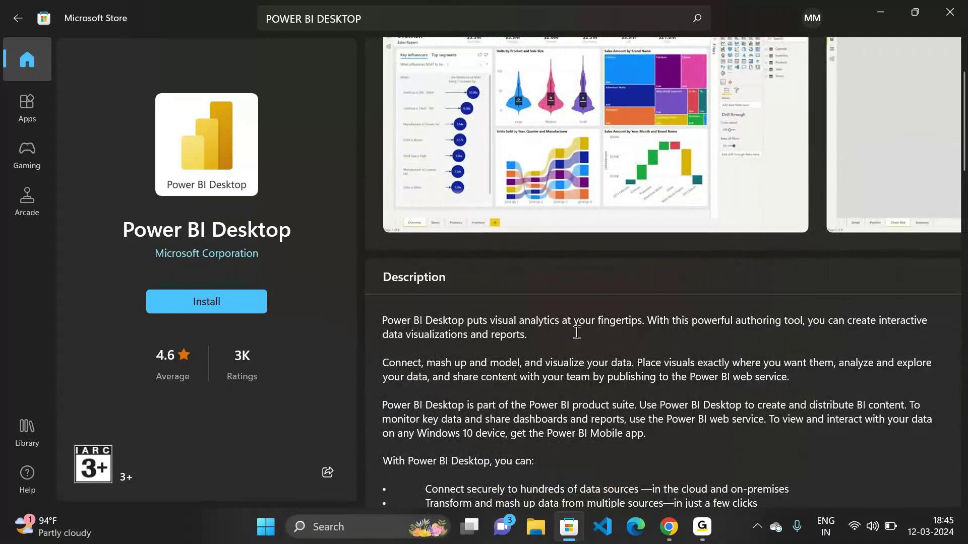
{"action": "scroll", "coordinate": [682, 344], "scroll_direction": "down", "scroll_amount": 1}
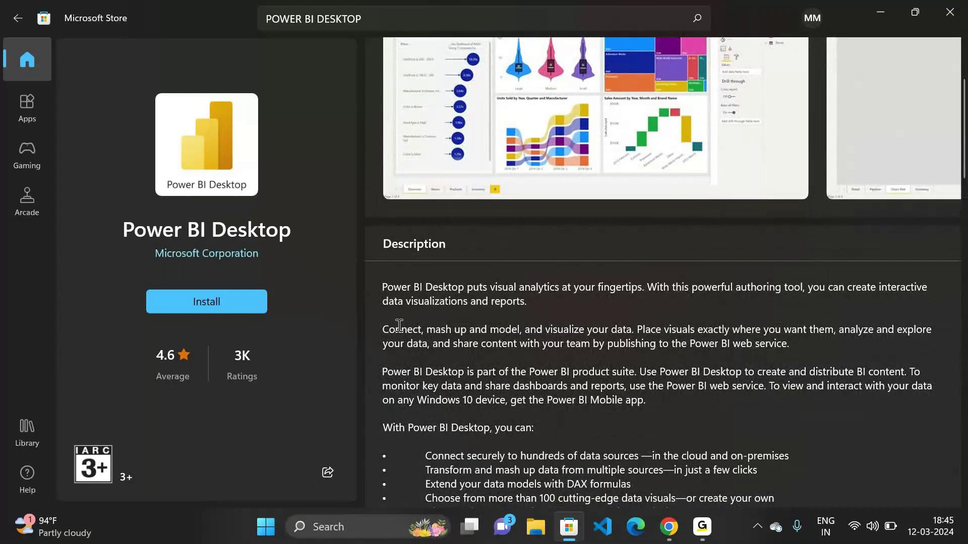
{"action": "scroll", "coordinate": [550, 361], "scroll_direction": "down", "scroll_amount": 3}
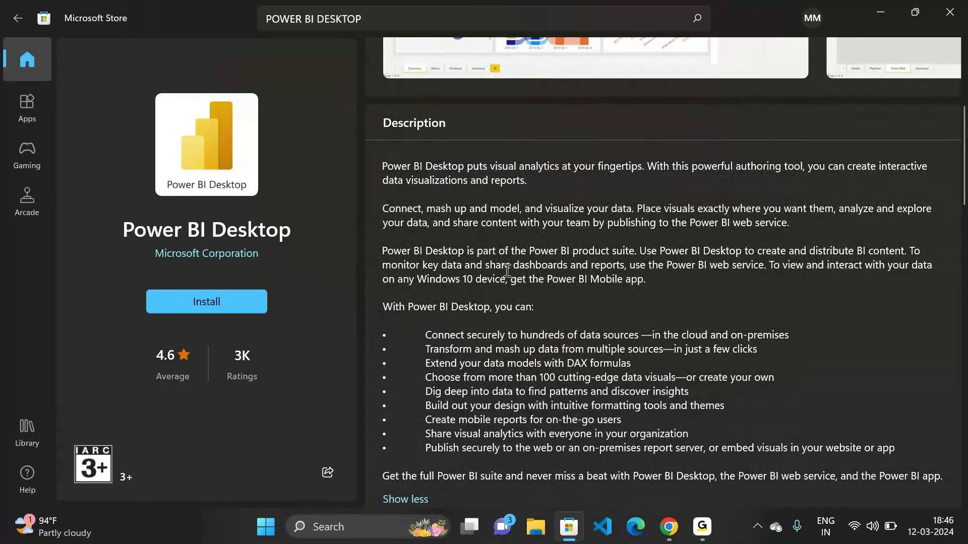
{"action": "scroll", "coordinate": [524, 299], "scroll_direction": "down", "scroll_amount": 3}
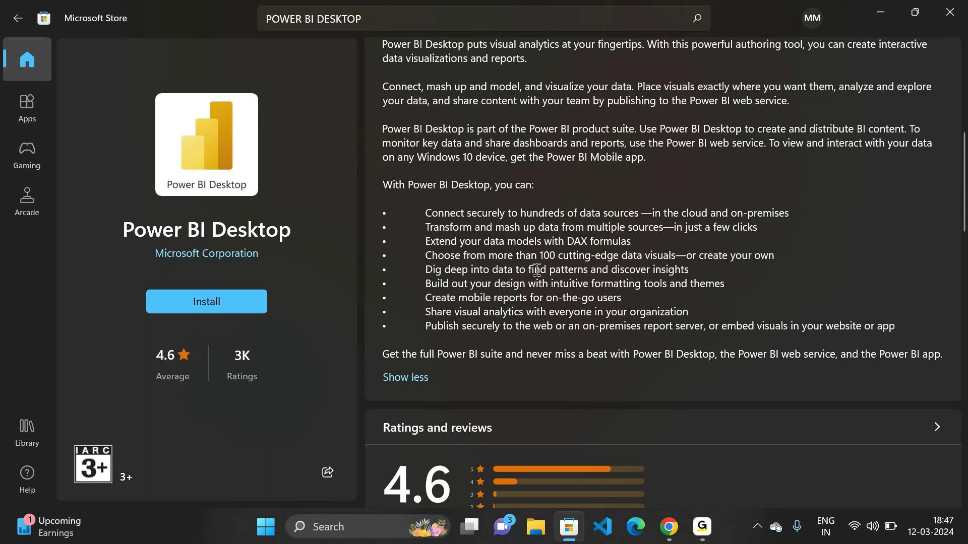
{"action": "scroll", "coordinate": [478, 299], "scroll_direction": "down", "scroll_amount": 2}
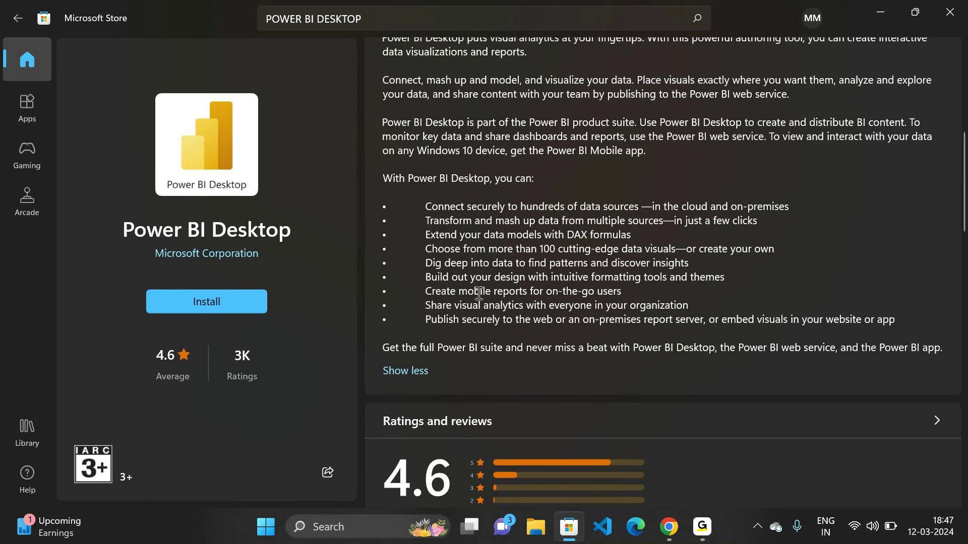
{"action": "scroll", "coordinate": [478, 299], "scroll_direction": "up", "scroll_amount": 1}
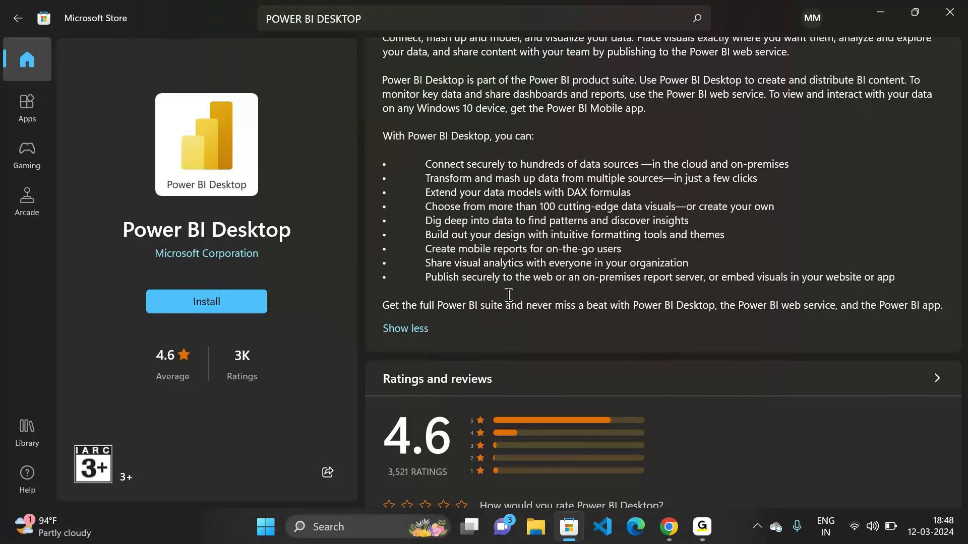
{"action": "scroll", "coordinate": [509, 295], "scroll_direction": "up", "scroll_amount": 3}
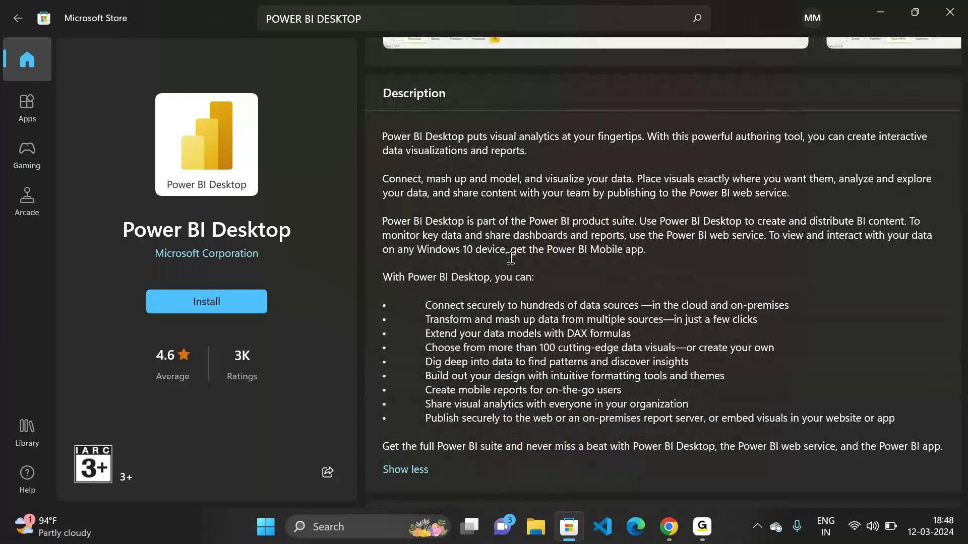
{"action": "scroll", "coordinate": [517, 287], "scroll_direction": "up", "scroll_amount": 1}
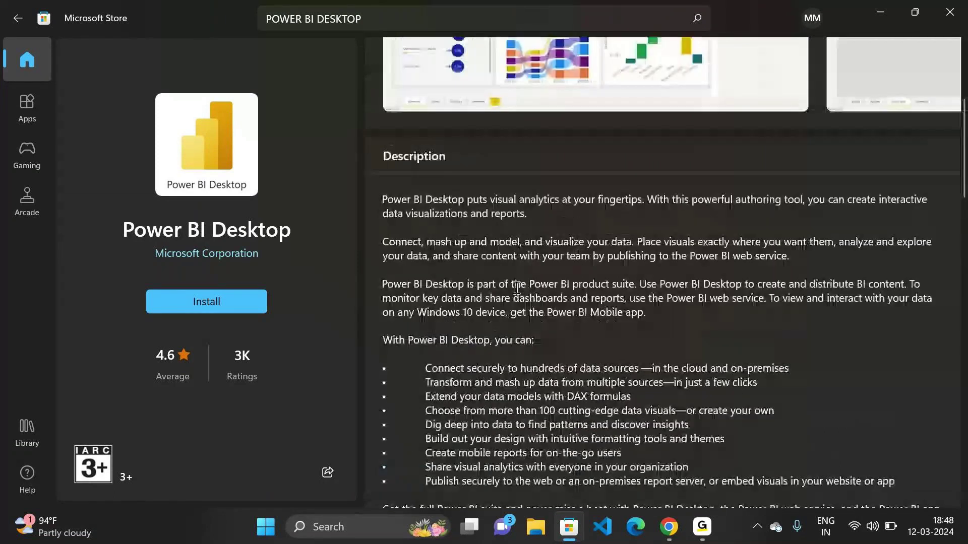
{"action": "scroll", "coordinate": [516, 287], "scroll_direction": "down", "scroll_amount": 3}
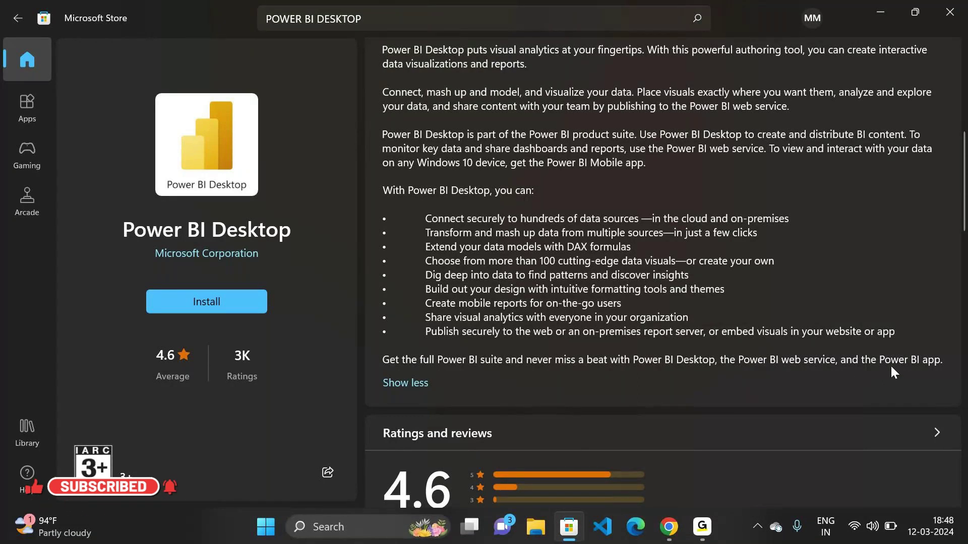
{"action": "scroll", "coordinate": [536, 362], "scroll_direction": "up", "scroll_amount": 1}
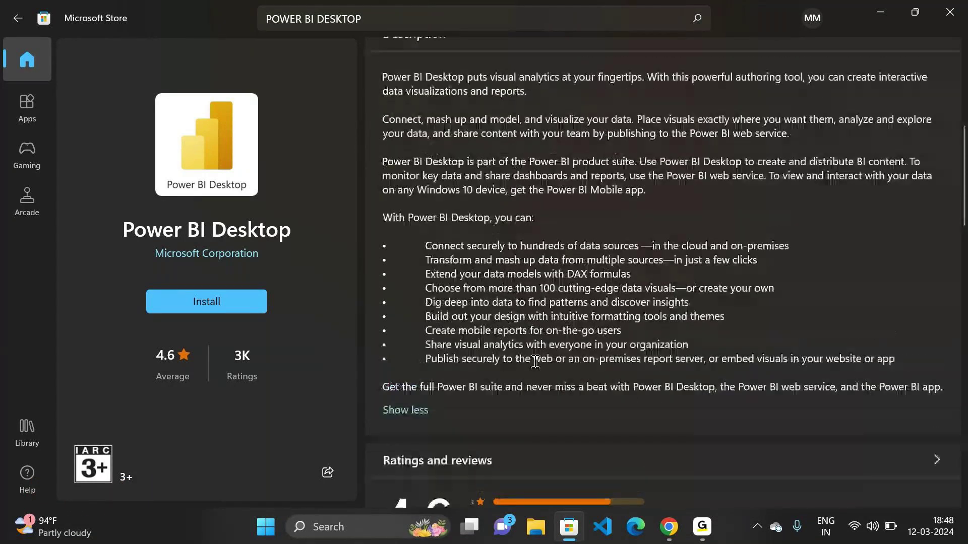
{"action": "scroll", "coordinate": [529, 302], "scroll_direction": "up", "scroll_amount": 3}
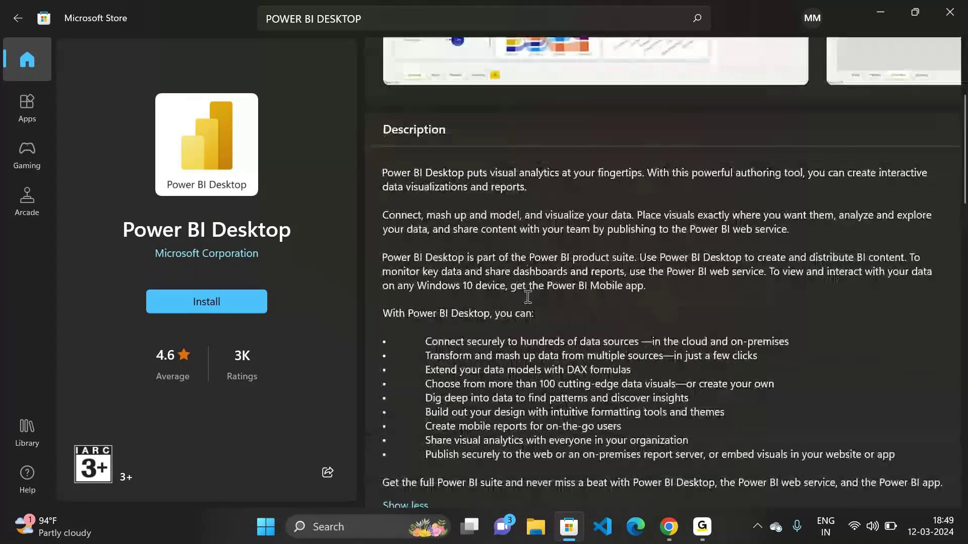
{"action": "scroll", "coordinate": [528, 297], "scroll_direction": "up", "scroll_amount": 2}
{"action": "scroll", "coordinate": [528, 298], "scroll_direction": "down", "scroll_amount": 5}
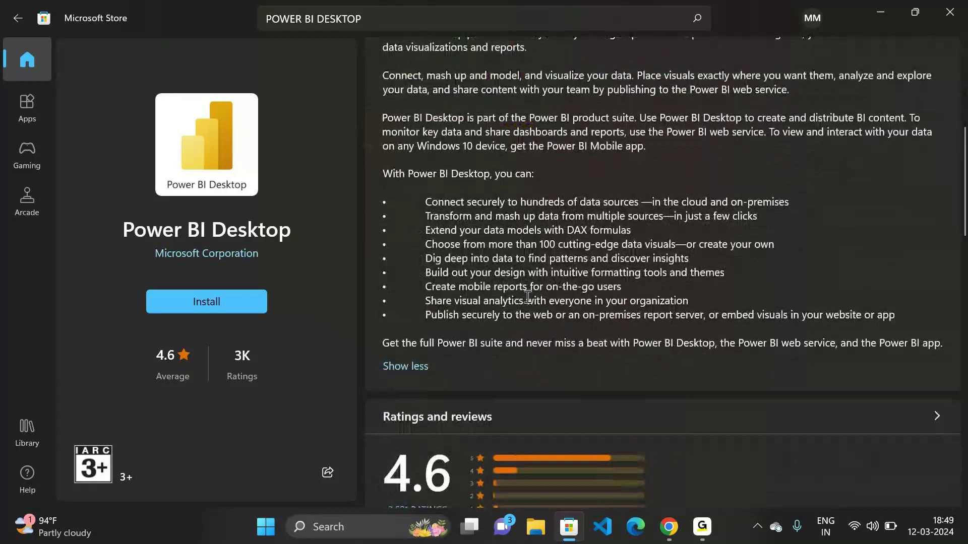
{"action": "scroll", "coordinate": [527, 298], "scroll_direction": "down", "scroll_amount": 3}
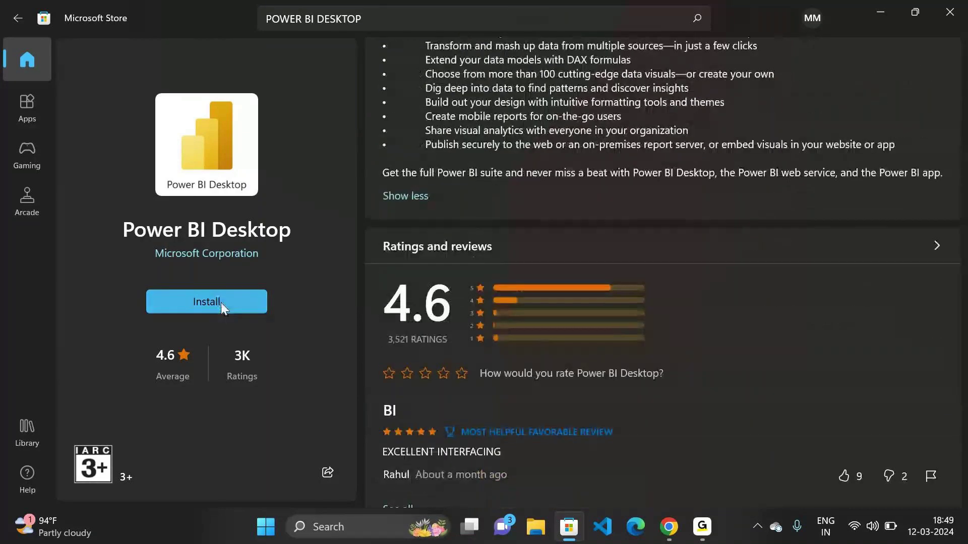
Start installing Power BI Desktop from its Microsoft Store page
{"action": "left_click", "coordinate": [200, 308]}
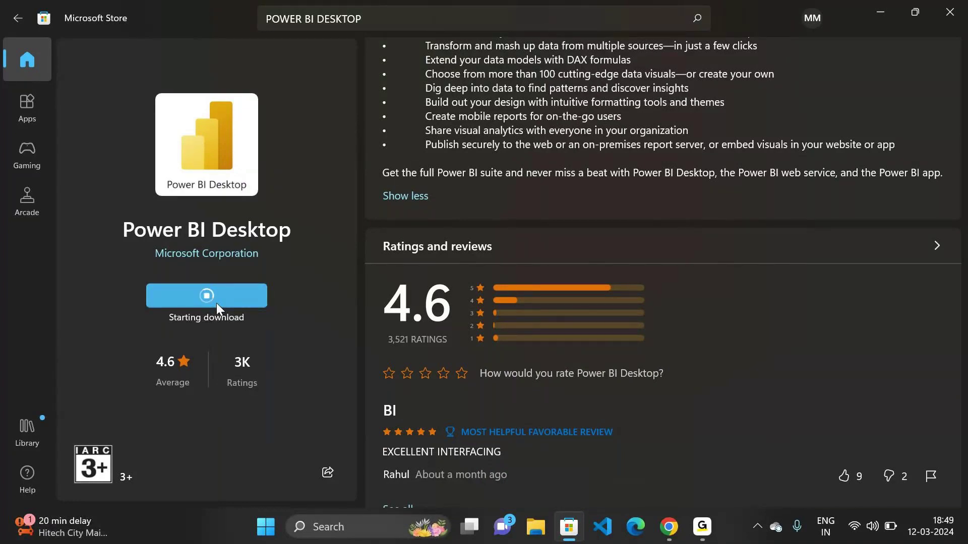
Check the Wi-Fi connection in the Windows quick settings while the Power BI Desktop download starts
{"action": "left_click", "coordinate": [854, 527]}
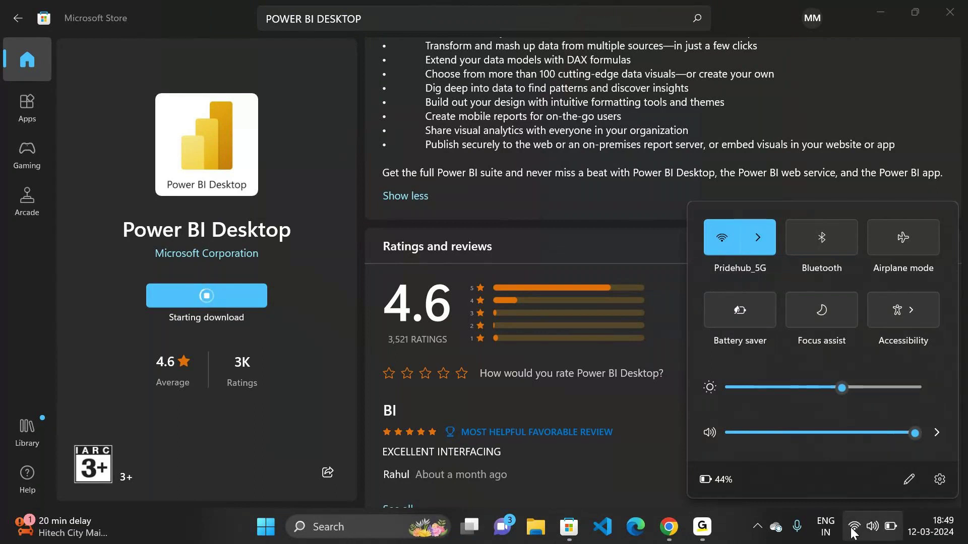
{"action": "left_click", "coordinate": [852, 531]}
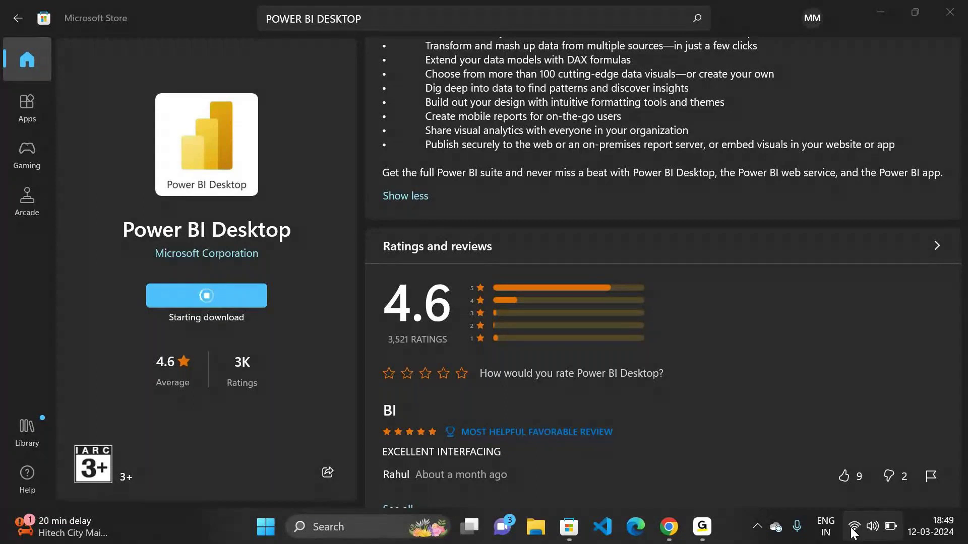
{"action": "mouse_move", "coordinate": [702, 527]}
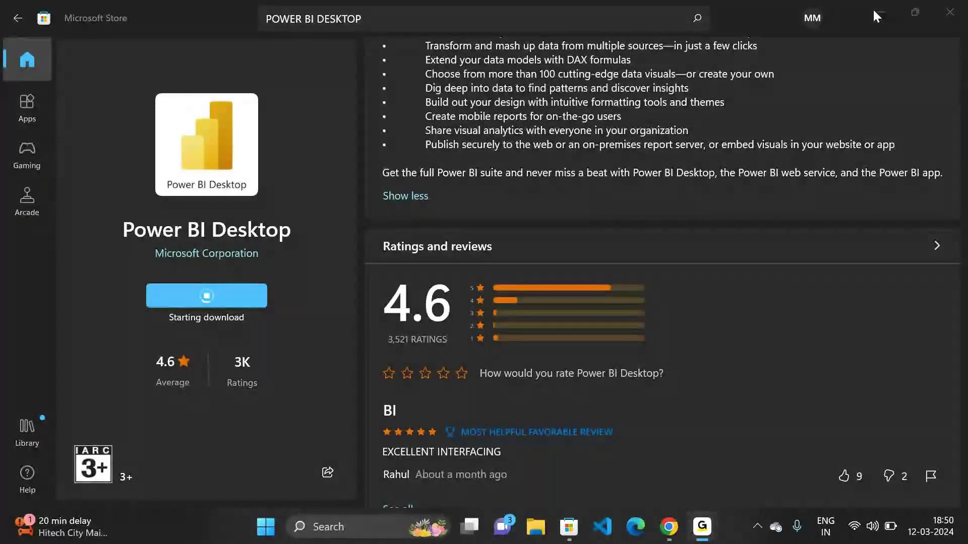
Review the features, system requirements and additional information on the Power BI Desktop store page
{"action": "scroll", "coordinate": [498, 327], "scroll_direction": "down", "scroll_amount": 5}
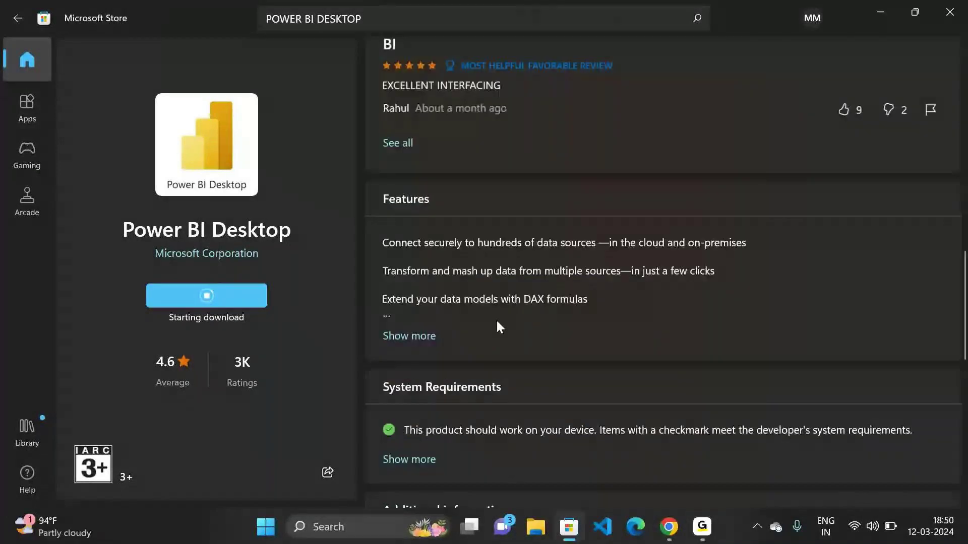
{"action": "scroll", "coordinate": [498, 327], "scroll_direction": "down", "scroll_amount": 4}
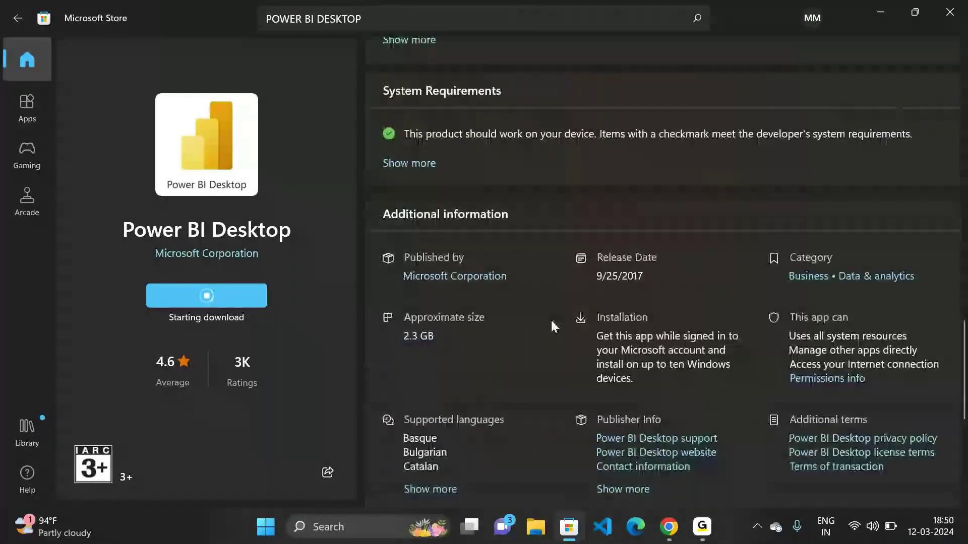
{"action": "scroll", "coordinate": [551, 320], "scroll_direction": "down", "scroll_amount": 2}
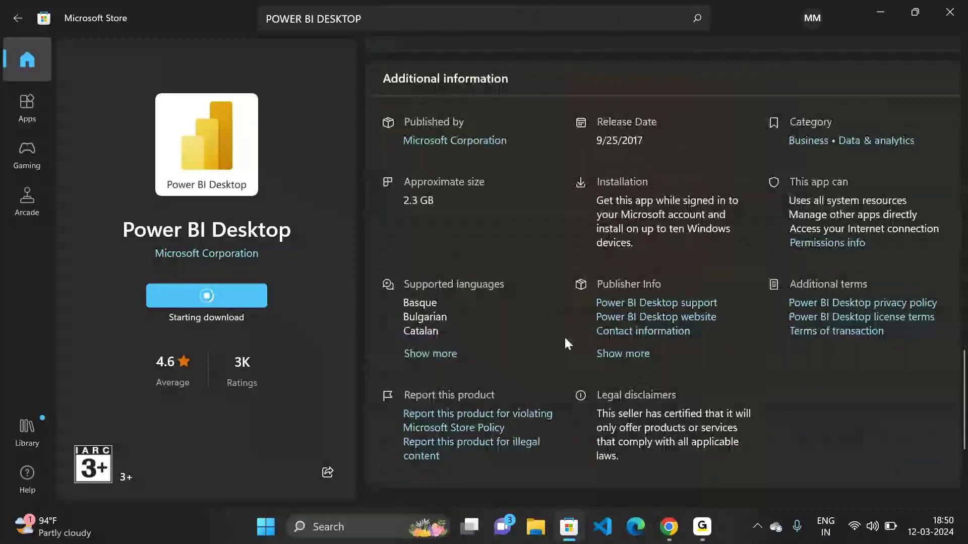
Switch to Chrome, search Google for "power bi desktop download" and open the official Microsoft Download Center result
{"action": "left_click", "coordinate": [668, 527]}
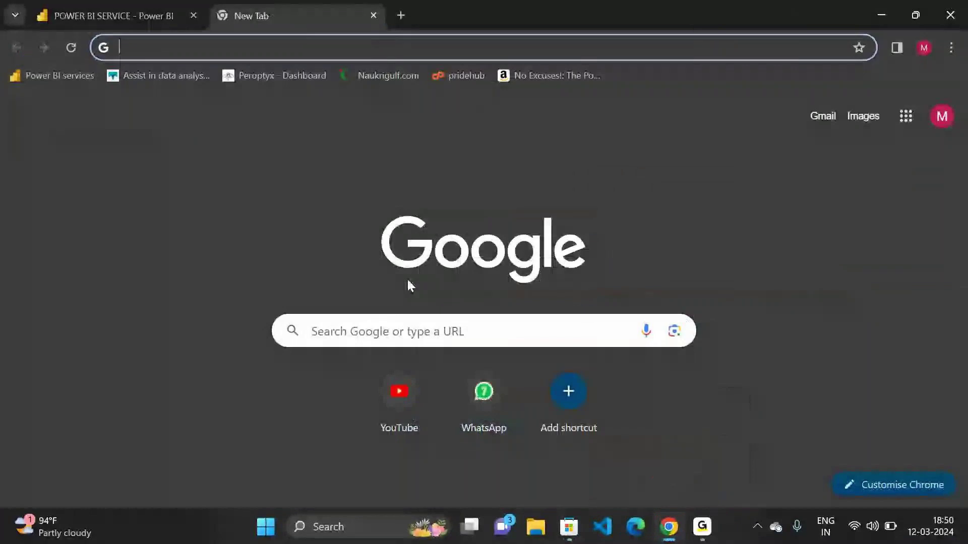
{"action": "type", "text": "POWER BI"}
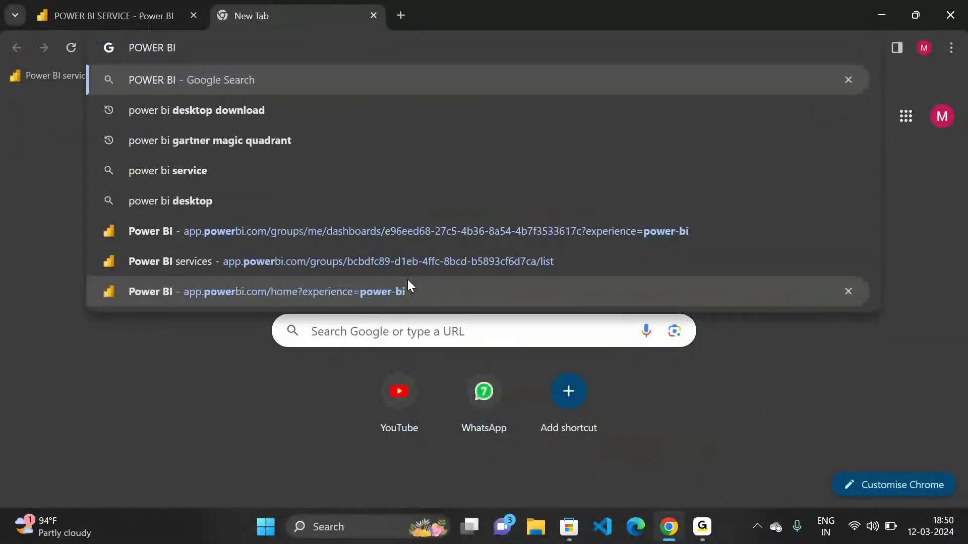
{"action": "left_click", "coordinate": [225, 117]}
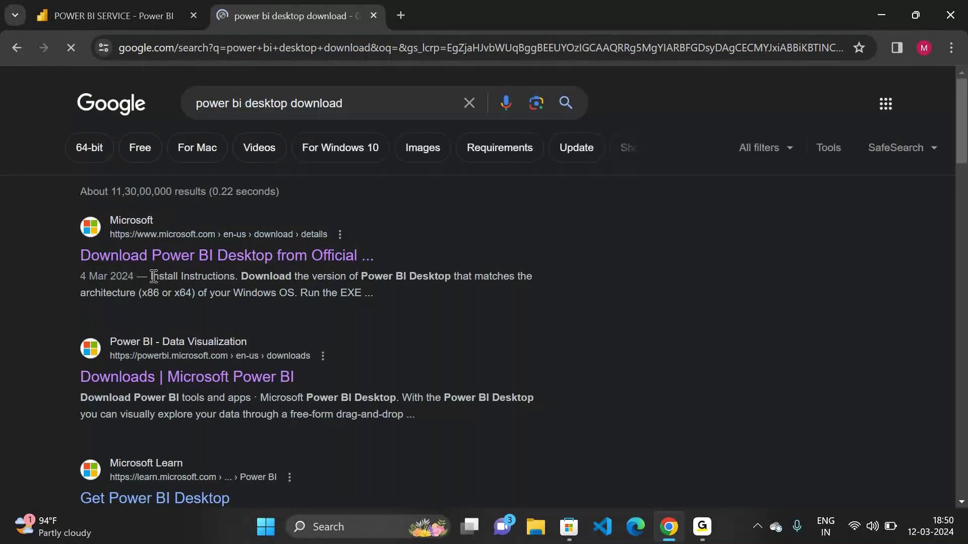
{"action": "left_click", "coordinate": [146, 242]}
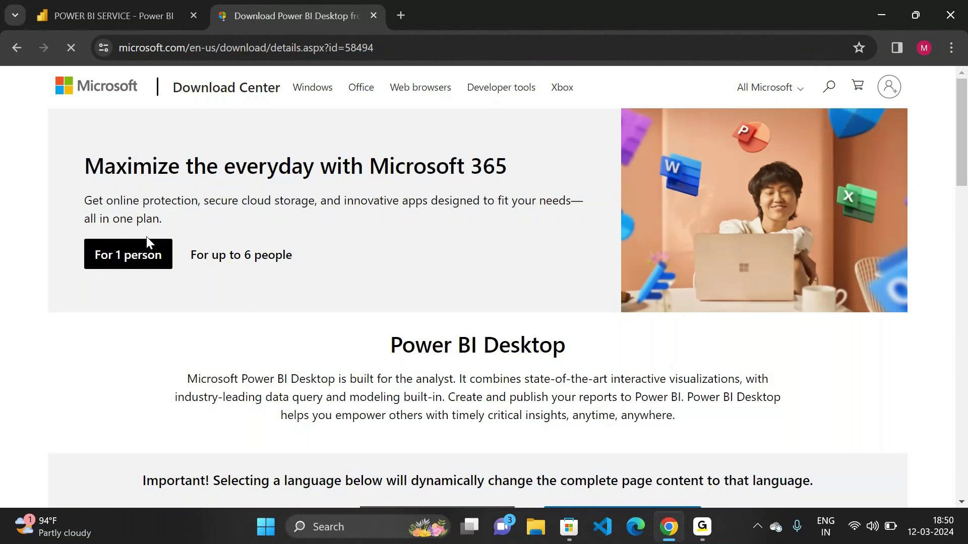
{"action": "scroll", "coordinate": [380, 374], "scroll_direction": "down", "scroll_amount": 4}
{"action": "scroll", "coordinate": [380, 373], "scroll_direction": "up", "scroll_amount": 5}
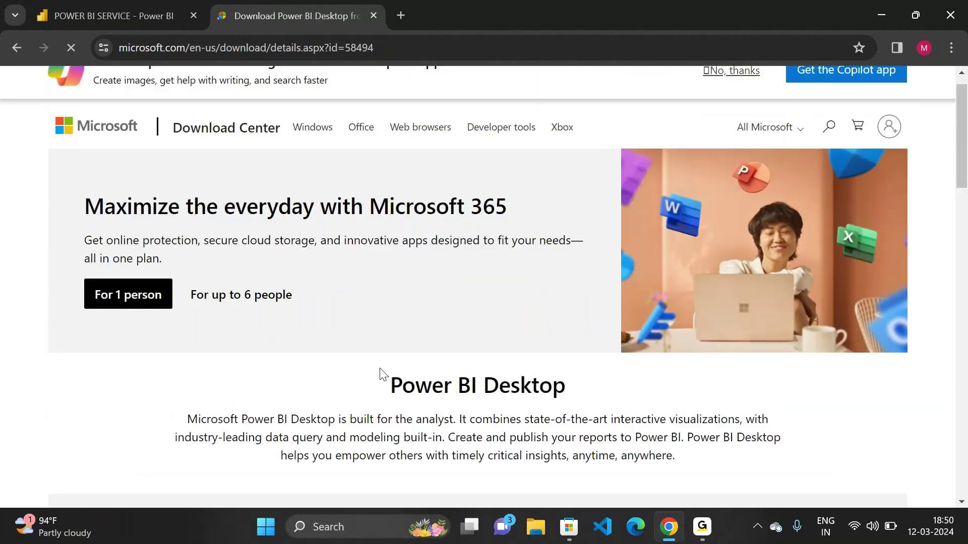
{"action": "scroll", "coordinate": [381, 373], "scroll_direction": "up", "scroll_amount": 1}
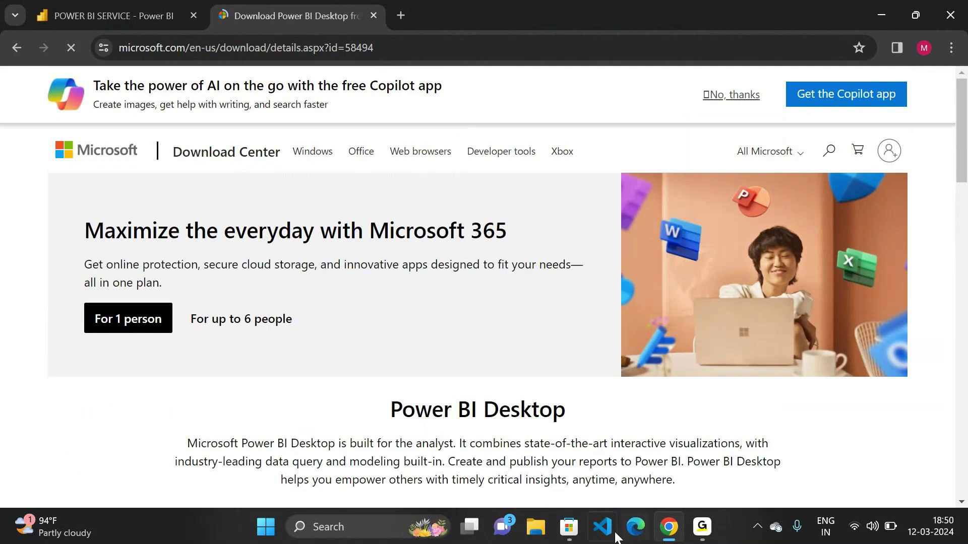
Return to the Microsoft Store and check the progress of the Power BI Desktop installation
{"action": "left_click", "coordinate": [567, 527]}
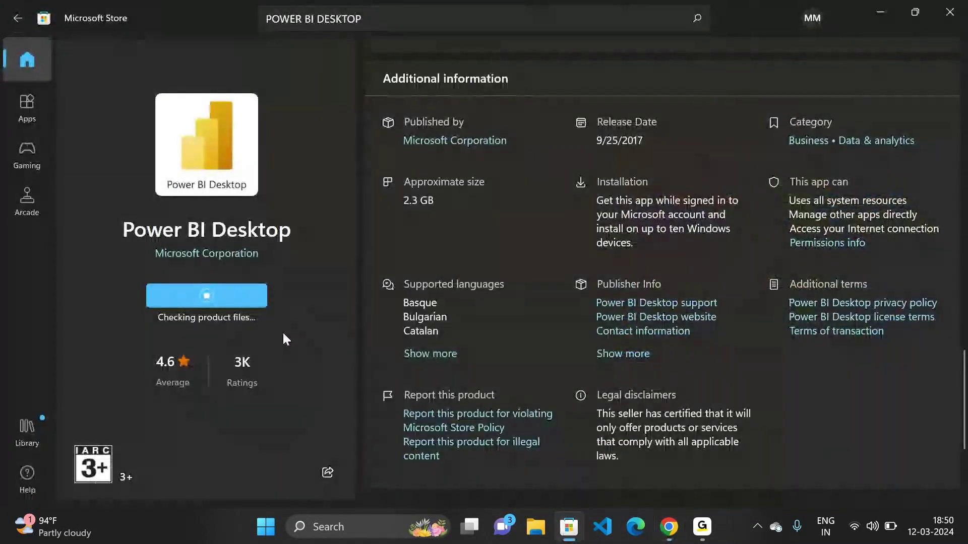
{"action": "scroll", "coordinate": [470, 341], "scroll_direction": "up", "scroll_amount": 6}
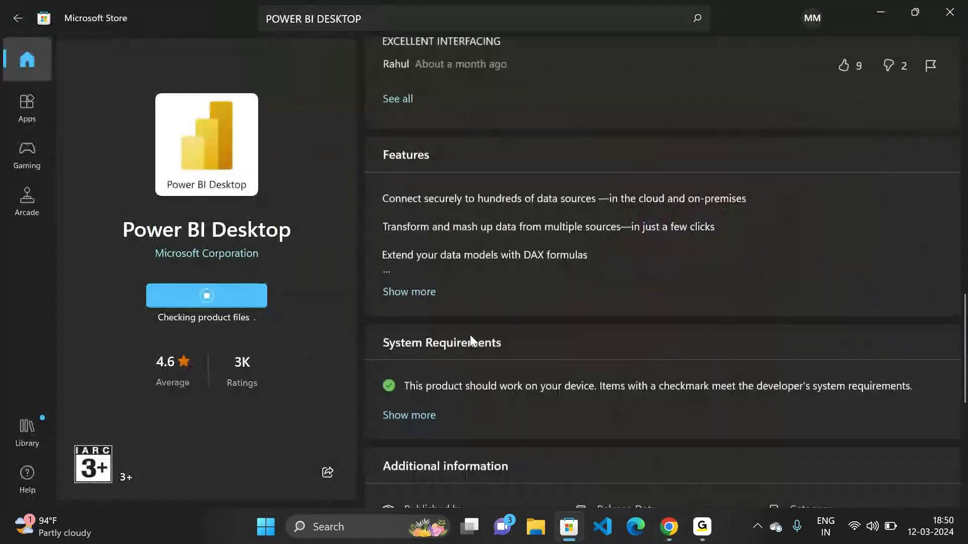
{"action": "scroll", "coordinate": [474, 369], "scroll_direction": "down", "scroll_amount": 2}
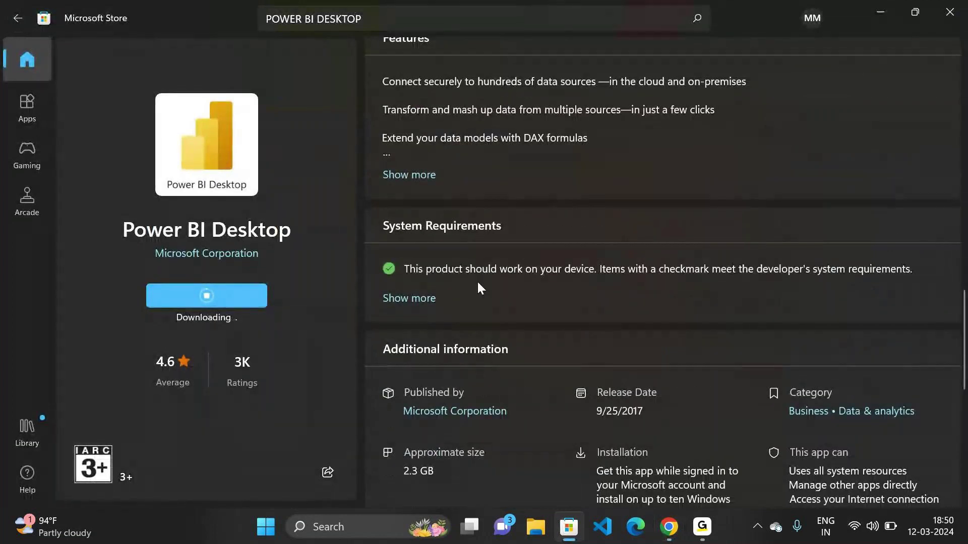
{"action": "scroll", "coordinate": [477, 280], "scroll_direction": "down", "scroll_amount": 3}
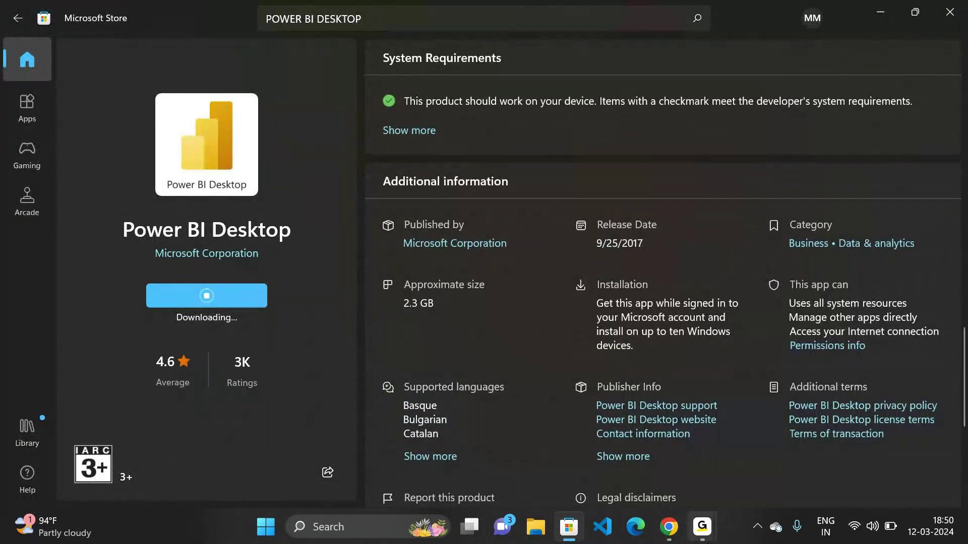
Switch back to Chrome and examine the Power BI Desktop download page, including its language choices
{"action": "left_click", "coordinate": [673, 529]}
{"action": "scroll", "coordinate": [363, 341], "scroll_direction": "down", "scroll_amount": 4}
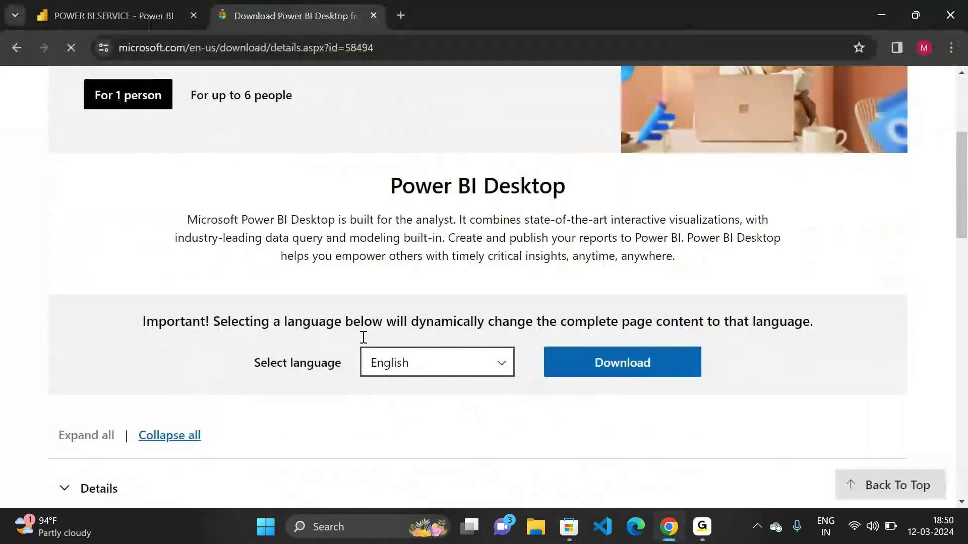
{"action": "scroll", "coordinate": [554, 359], "scroll_direction": "down", "scroll_amount": 1}
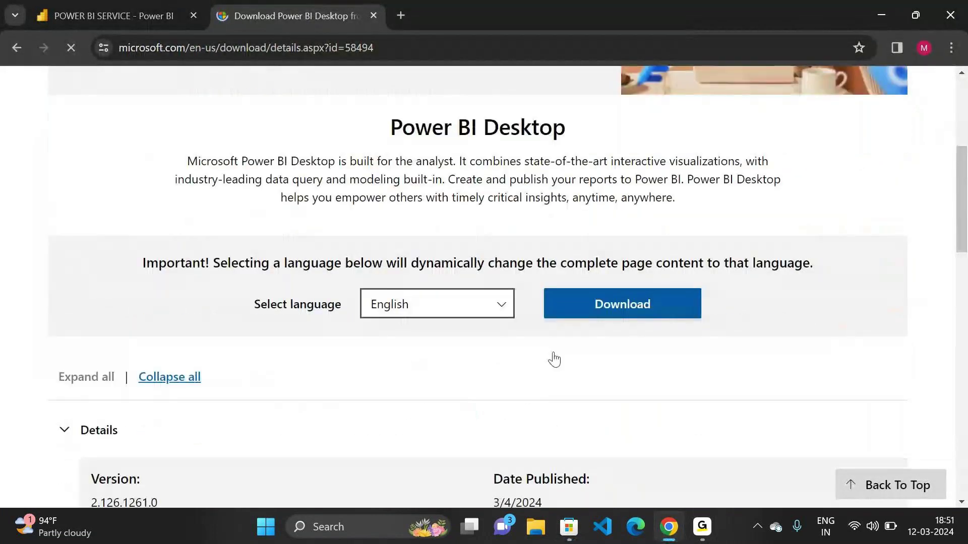
{"action": "scroll", "coordinate": [256, 134], "scroll_direction": "up", "scroll_amount": 5}
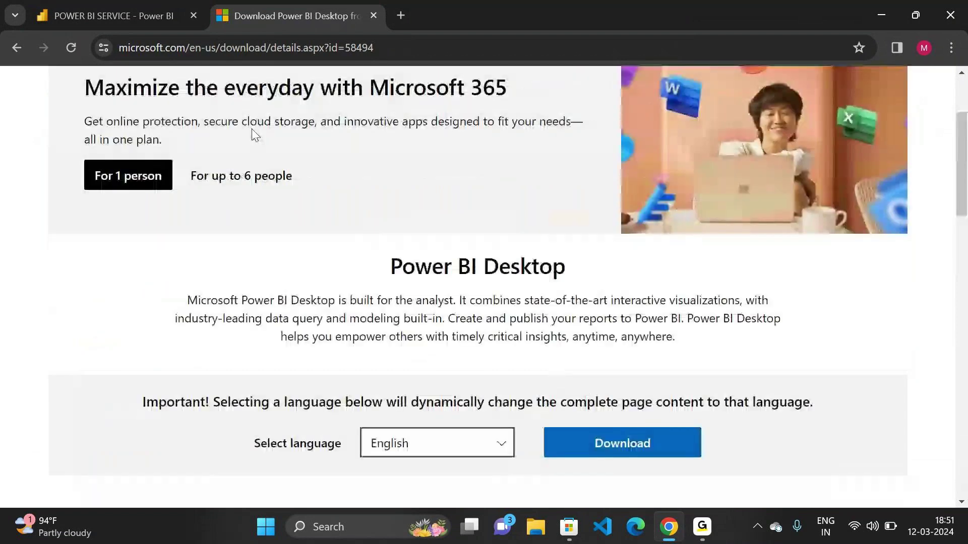
{"action": "scroll", "coordinate": [252, 127], "scroll_direction": "up", "scroll_amount": 2}
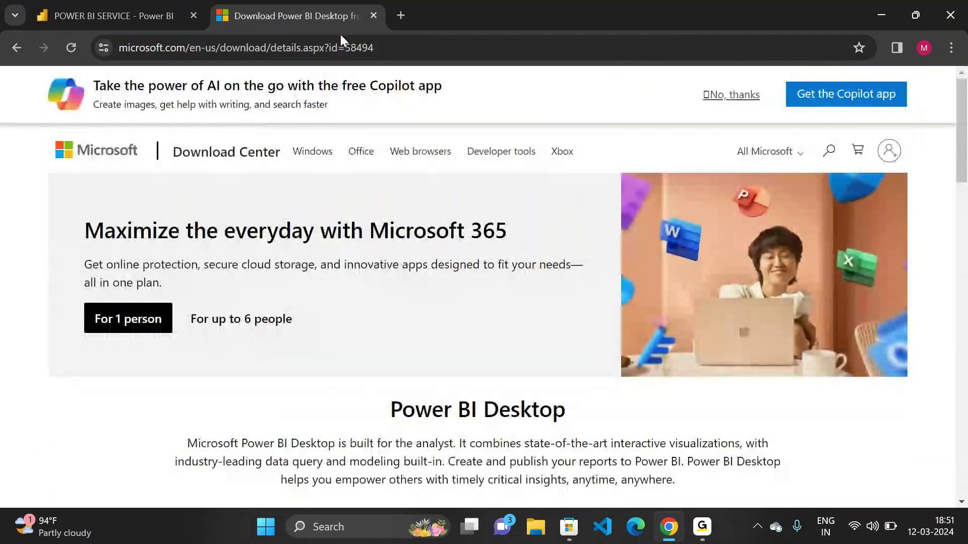
{"action": "scroll", "coordinate": [327, 243], "scroll_direction": "down", "scroll_amount": 8}
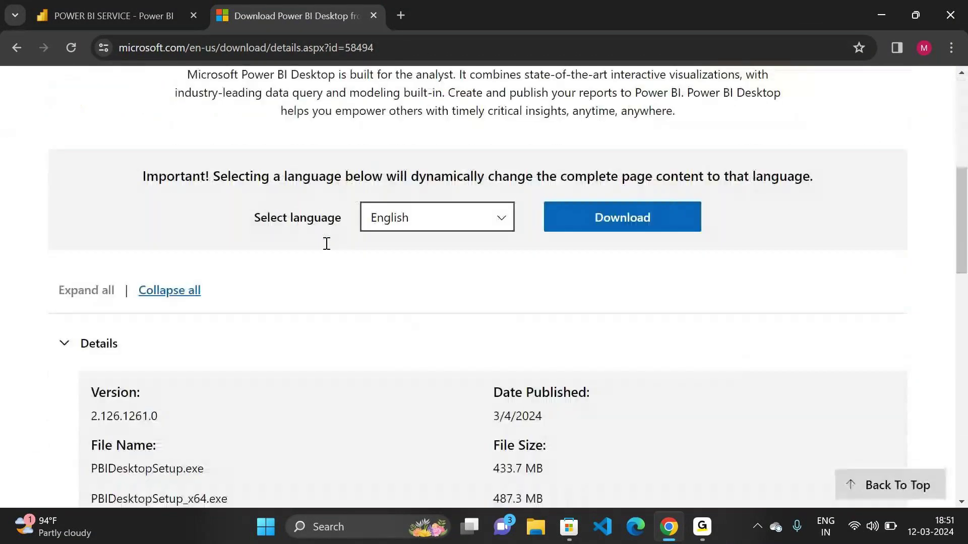
{"action": "scroll", "coordinate": [326, 243], "scroll_direction": "up", "scroll_amount": 5}
{"action": "scroll", "coordinate": [327, 243], "scroll_direction": "down", "scroll_amount": 3}
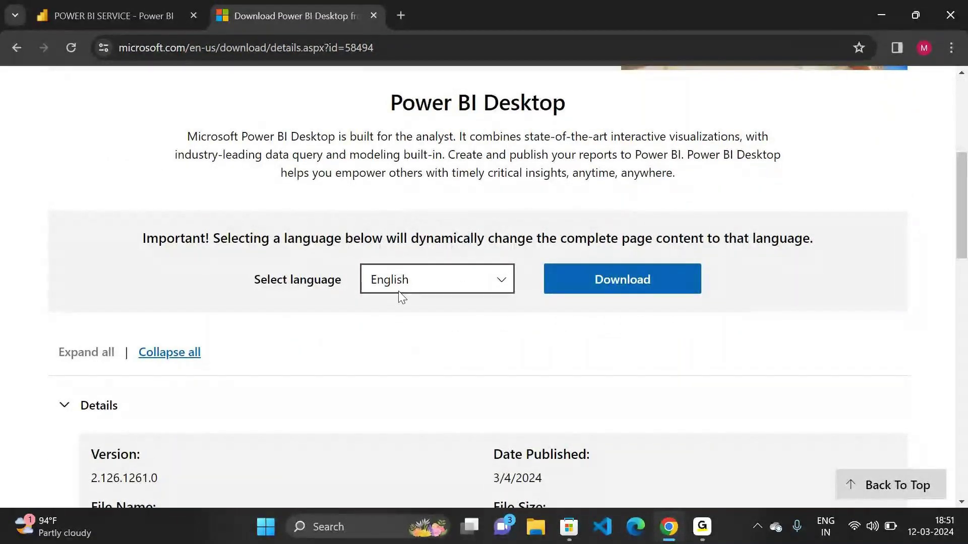
{"action": "scroll", "coordinate": [400, 296], "scroll_direction": "down", "scroll_amount": 2}
{"action": "left_click", "coordinate": [504, 191]}
{"action": "left_click", "coordinate": [504, 192]}
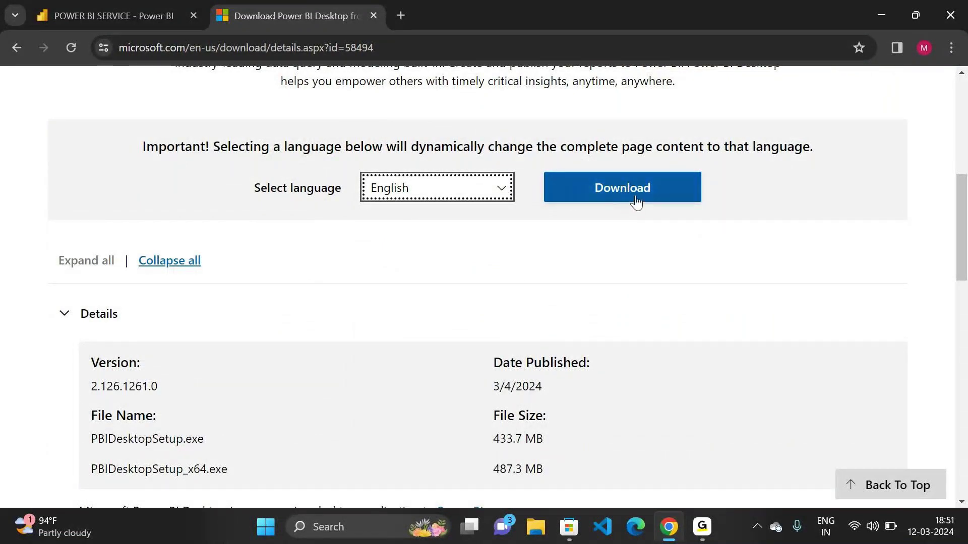
Read the Details section for the version, setup file names, file sizes and Power BI Desktop capabilities
{"action": "scroll", "coordinate": [545, 294], "scroll_direction": "down", "scroll_amount": 3}
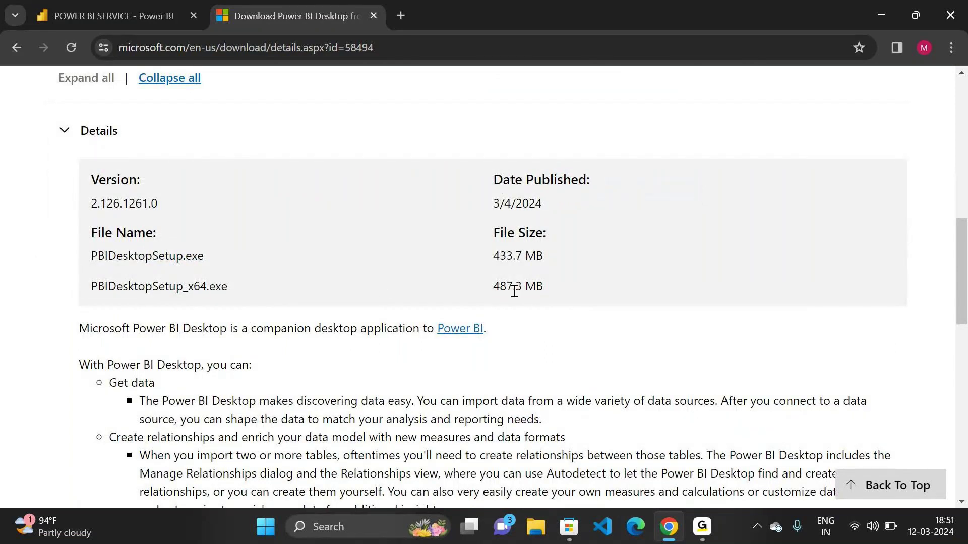
{"action": "scroll", "coordinate": [400, 328], "scroll_direction": "down", "scroll_amount": 4}
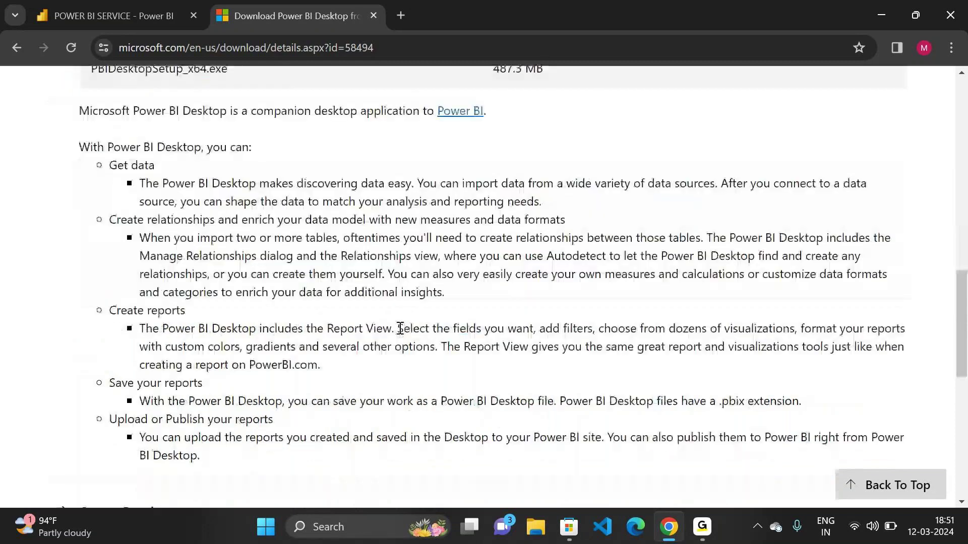
{"action": "scroll", "coordinate": [228, 290], "scroll_direction": "up", "scroll_amount": 1}
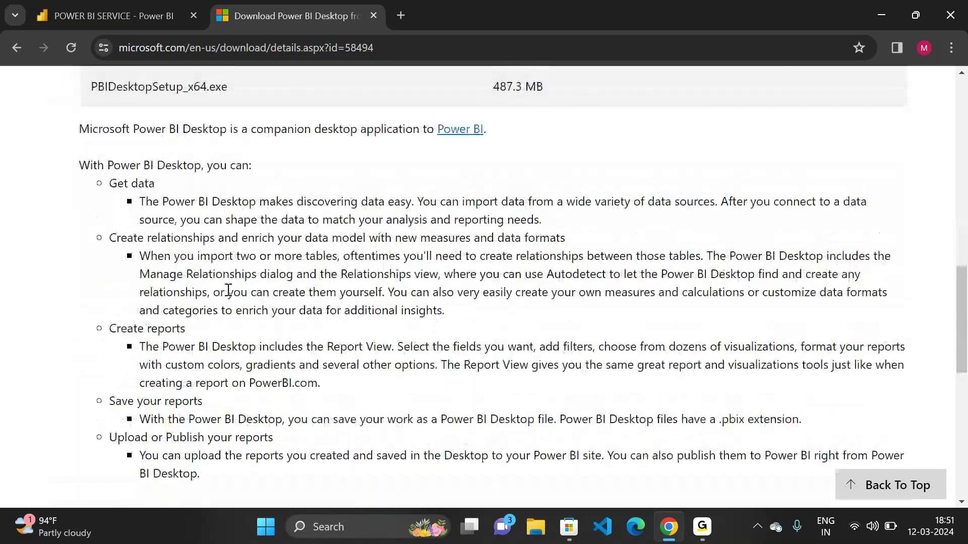
{"action": "scroll", "coordinate": [228, 291], "scroll_direction": "up", "scroll_amount": 1}
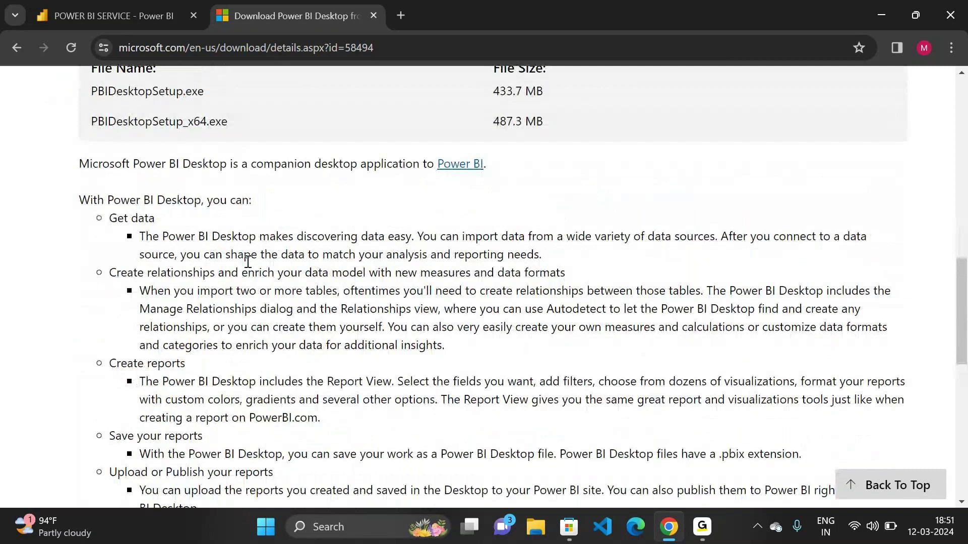
{"action": "scroll", "coordinate": [260, 306], "scroll_direction": "down", "scroll_amount": 3}
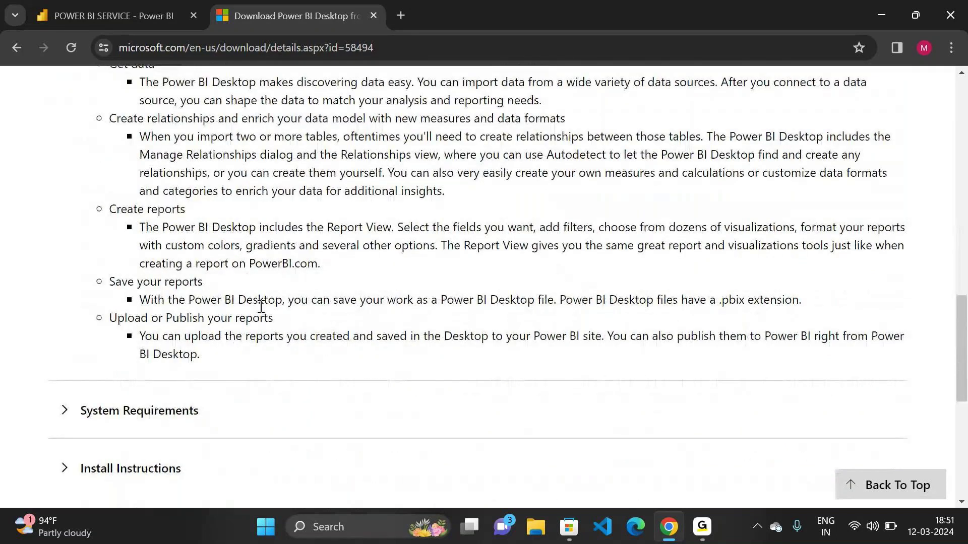
Expand the System Requirements section and read the supported operating systems and platforms
{"action": "scroll", "coordinate": [151, 334], "scroll_direction": "down", "scroll_amount": 1}
{"action": "left_click", "coordinate": [151, 337]}
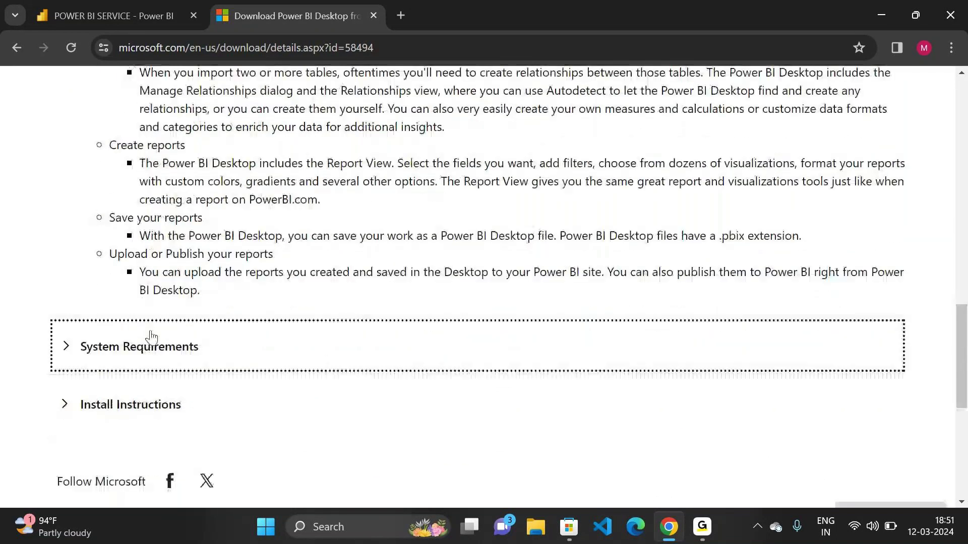
{"action": "scroll", "coordinate": [151, 337], "scroll_direction": "down", "scroll_amount": 3}
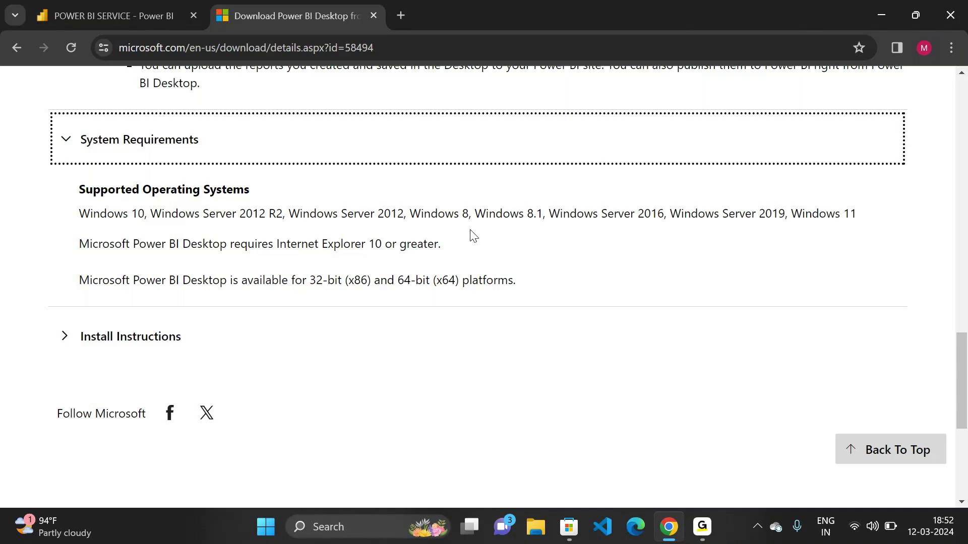
{"action": "scroll", "coordinate": [205, 249], "scroll_direction": "up", "scroll_amount": 1}
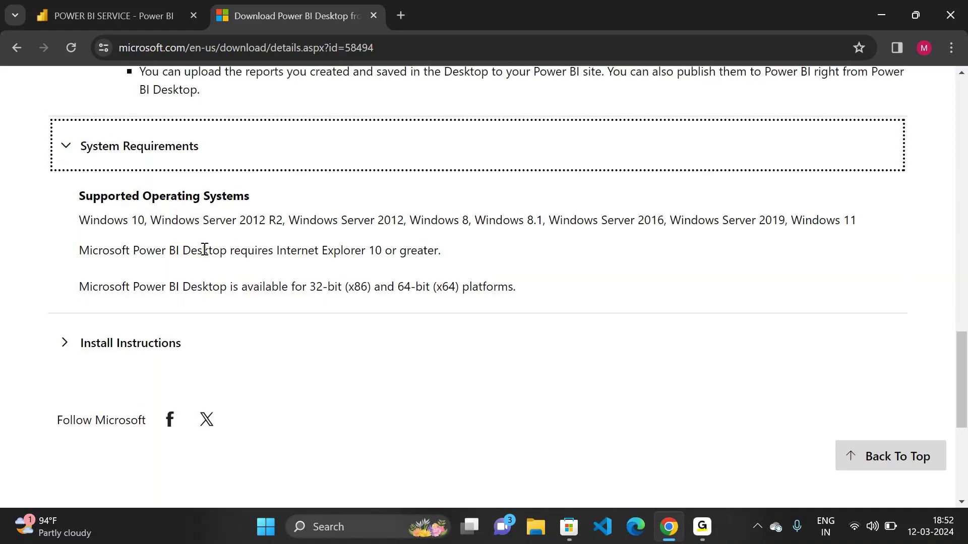
{"action": "scroll", "coordinate": [204, 249], "scroll_direction": "up", "scroll_amount": 2}
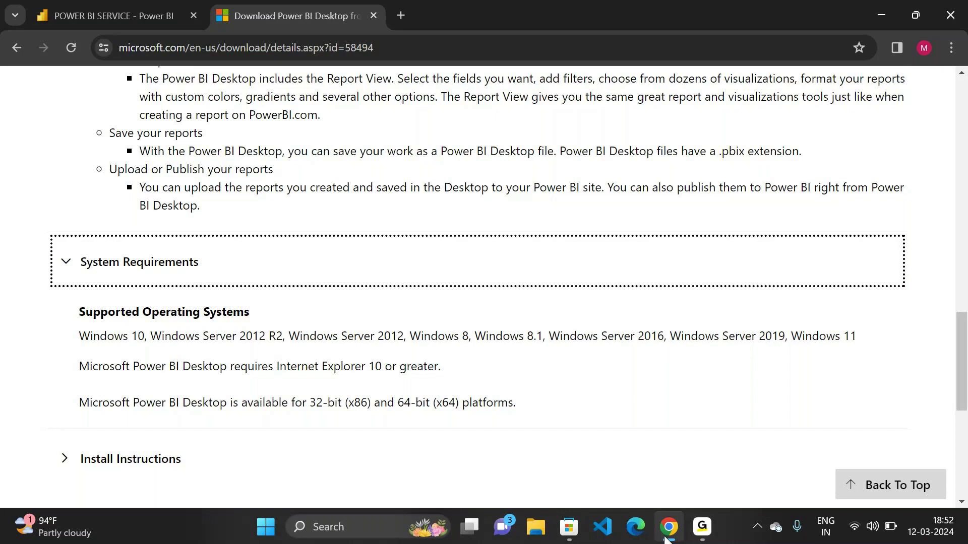
Open the choice of setup files for the English Power BI Desktop download
{"action": "scroll", "coordinate": [499, 393], "scroll_direction": "up", "scroll_amount": 10}
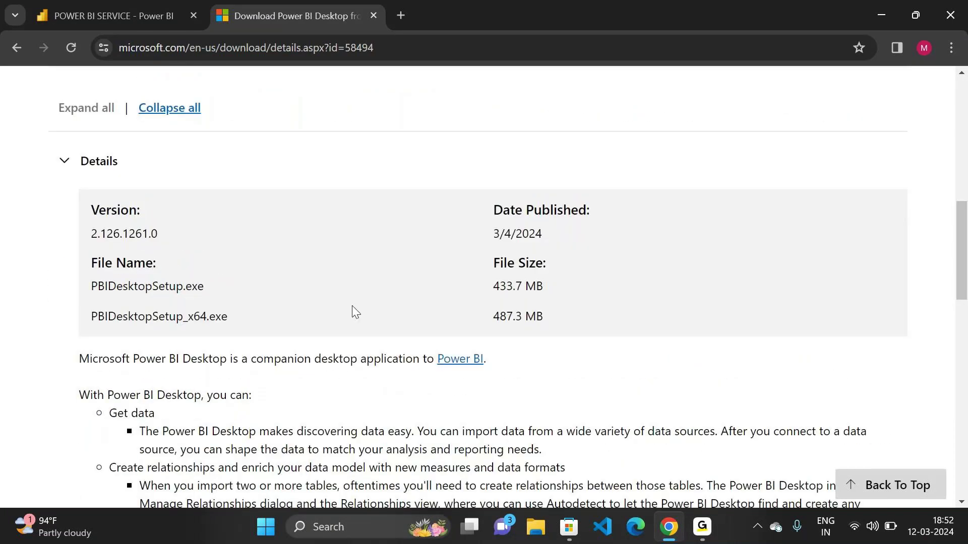
{"action": "scroll", "coordinate": [352, 308], "scroll_direction": "up", "scroll_amount": 1}
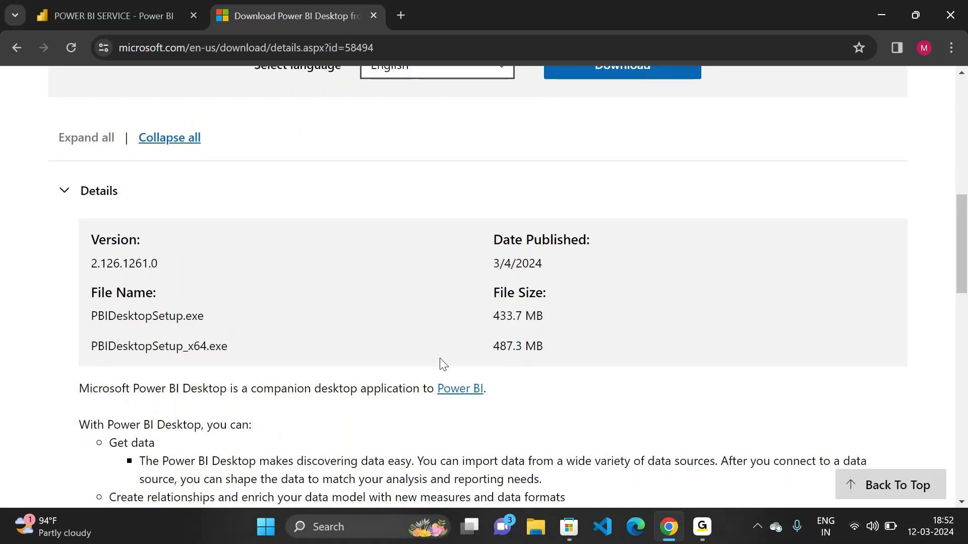
{"action": "scroll", "coordinate": [443, 363], "scroll_direction": "up", "scroll_amount": 3}
{"action": "left_click", "coordinate": [622, 222]}
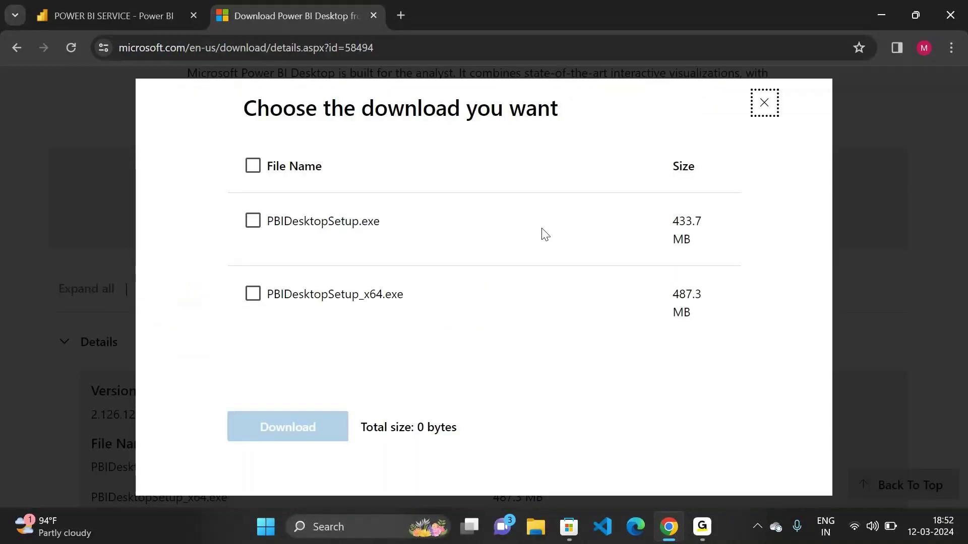
Select PBIDesktopSetup_x64.exe as the setup file and download it from the Microsoft Download Center
{"action": "left_click", "coordinate": [254, 296]}
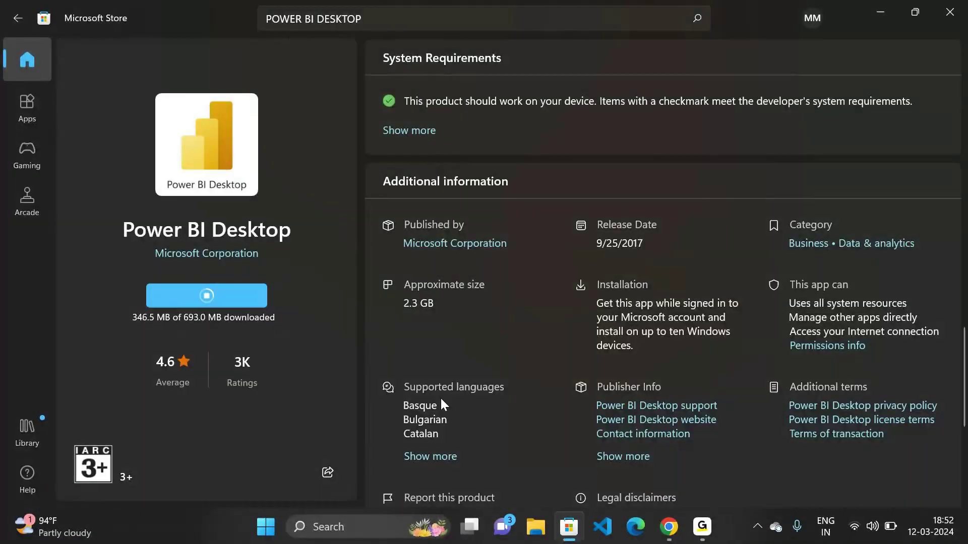
{"action": "mouse_move", "coordinate": [669, 524]}
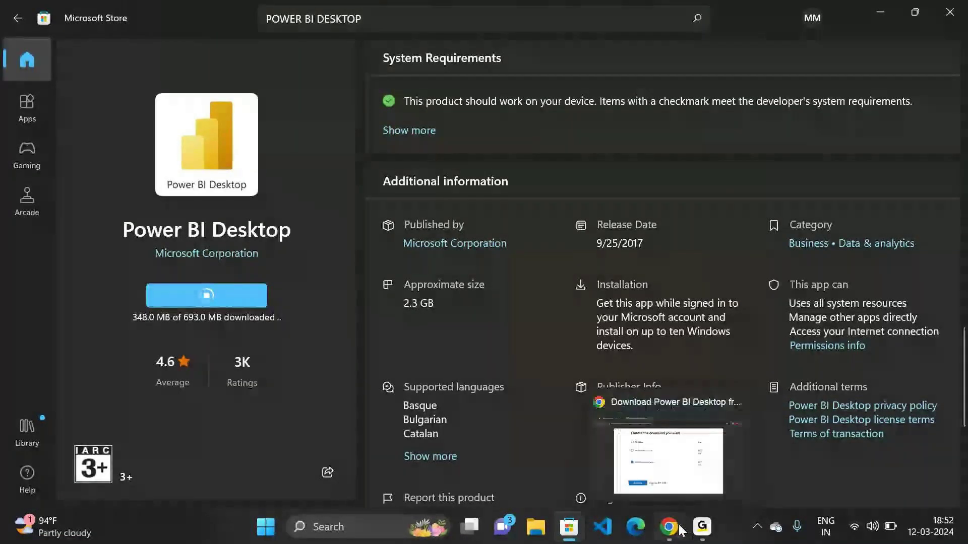
{"action": "left_click", "coordinate": [680, 451]}
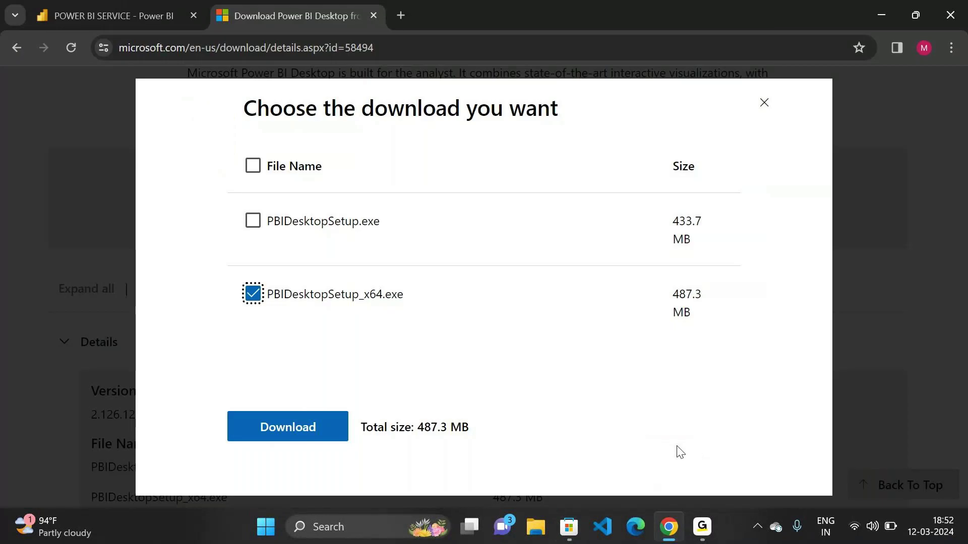
{"action": "left_click", "coordinate": [322, 436]}
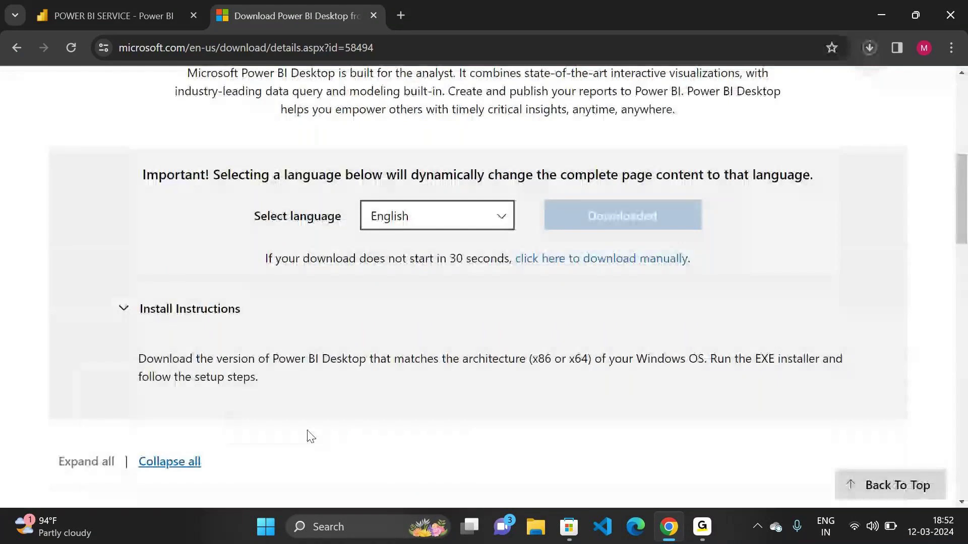
Check the installer download in Chrome and the Power BI Desktop download in Microsoft Store, and return to the page's Details section
{"action": "left_click", "coordinate": [870, 48]}
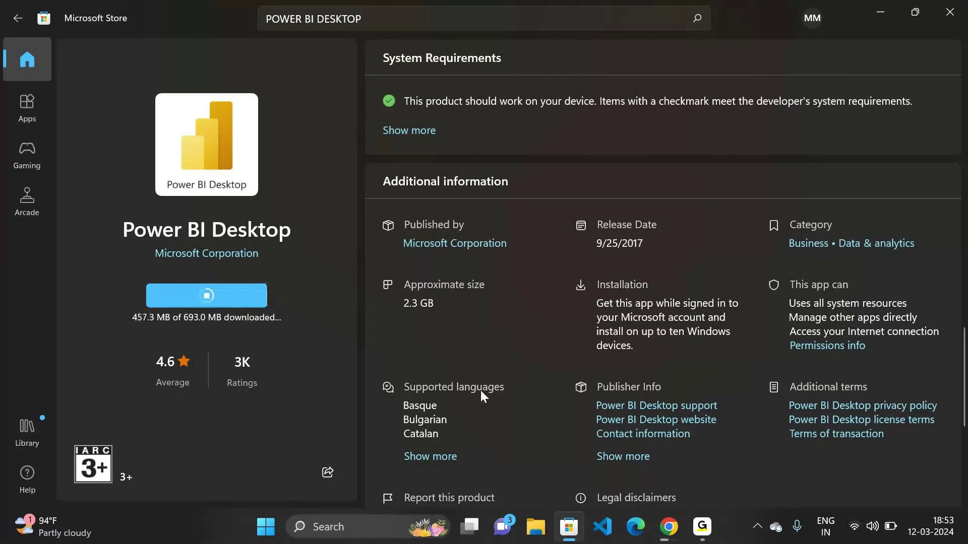
{"action": "left_click", "coordinate": [751, 451]}
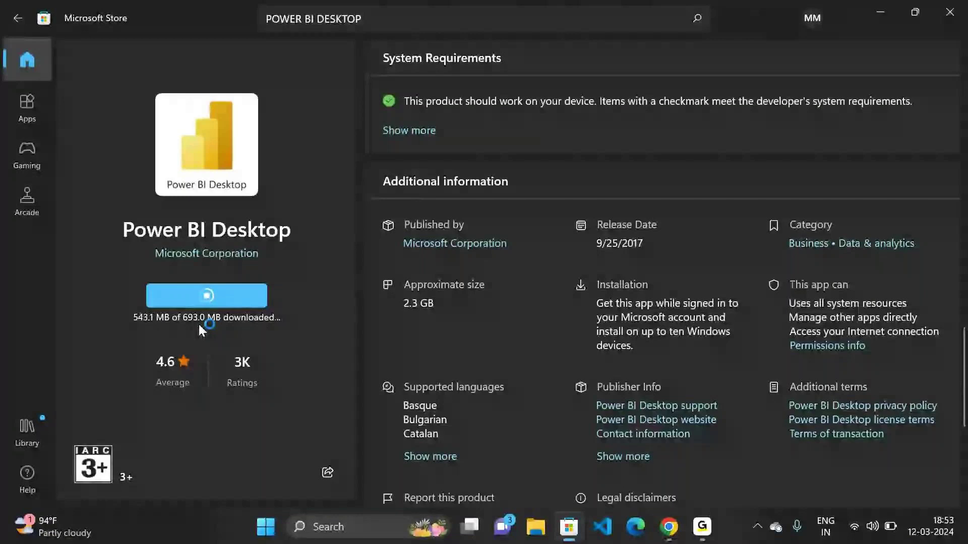
{"action": "key", "text": "alt+Tab"}
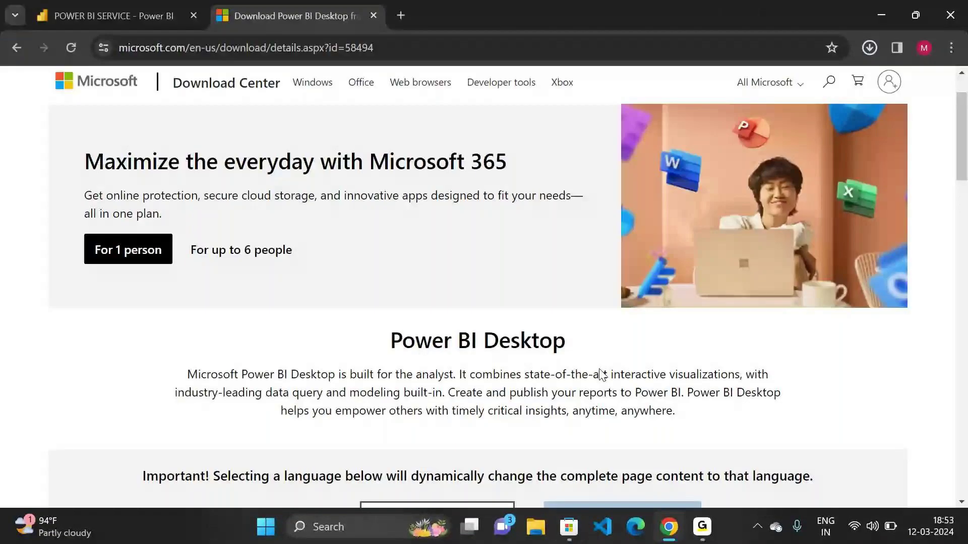
{"action": "scroll", "coordinate": [602, 374], "scroll_direction": "down", "scroll_amount": 15}
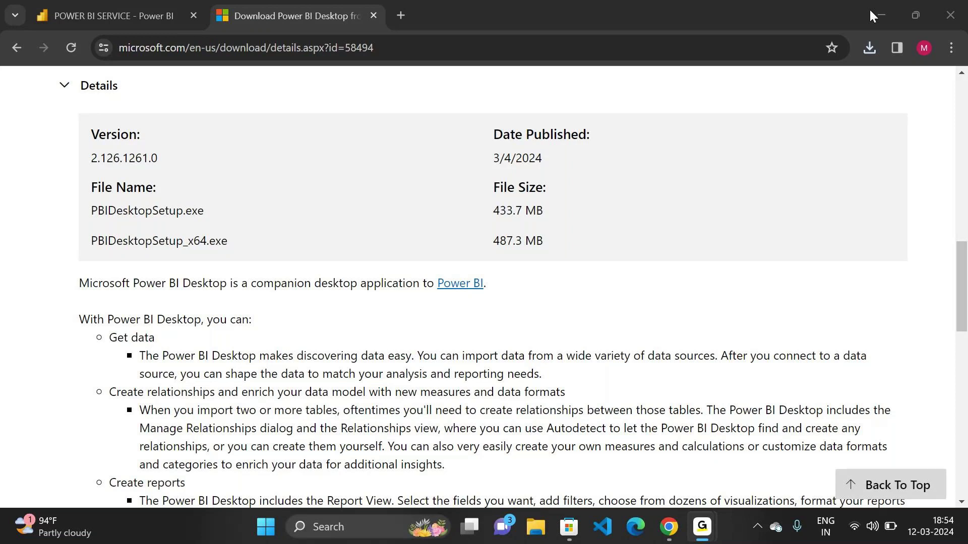
{"action": "left_click", "coordinate": [766, 251]}
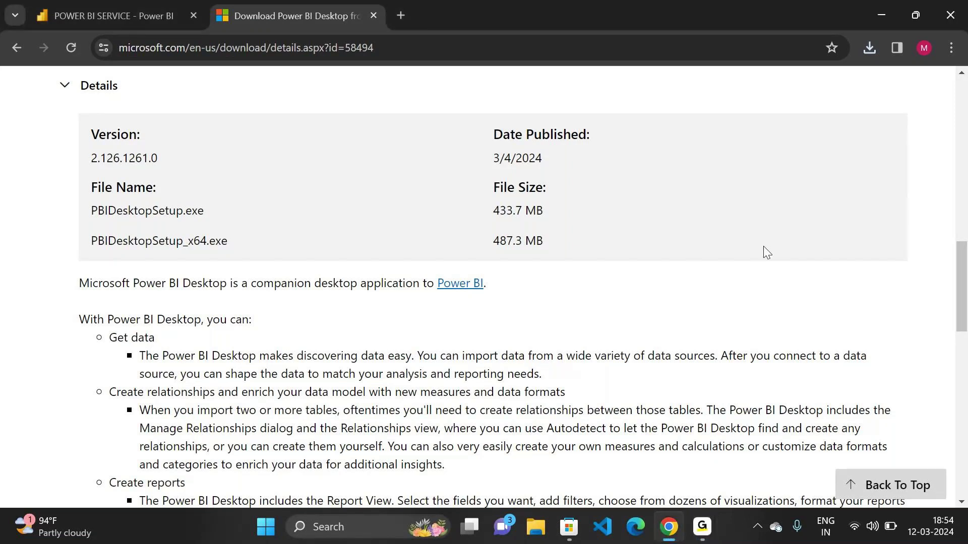
{"action": "mouse_move", "coordinate": [703, 527]}
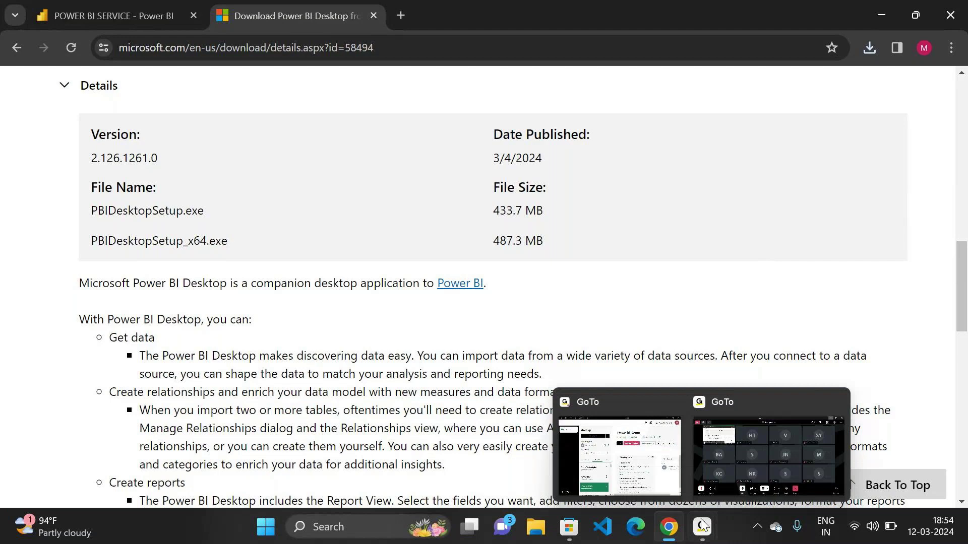
{"action": "left_click", "coordinate": [758, 466]}
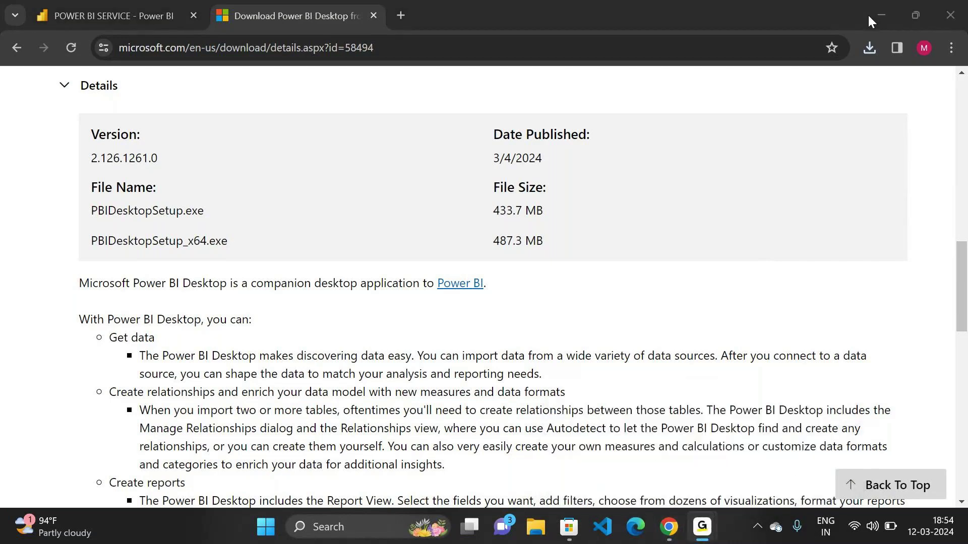
{"action": "left_click", "coordinate": [837, 142]}
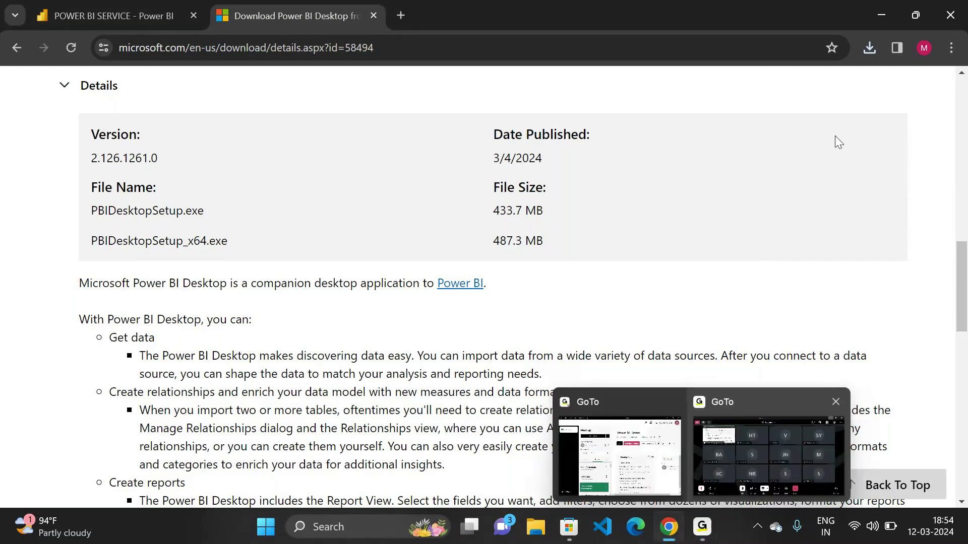
Check Chrome's recent downloads and the Power BI Desktop progress in Microsoft Store, and switch back to Chrome
{"action": "left_click", "coordinate": [863, 49]}
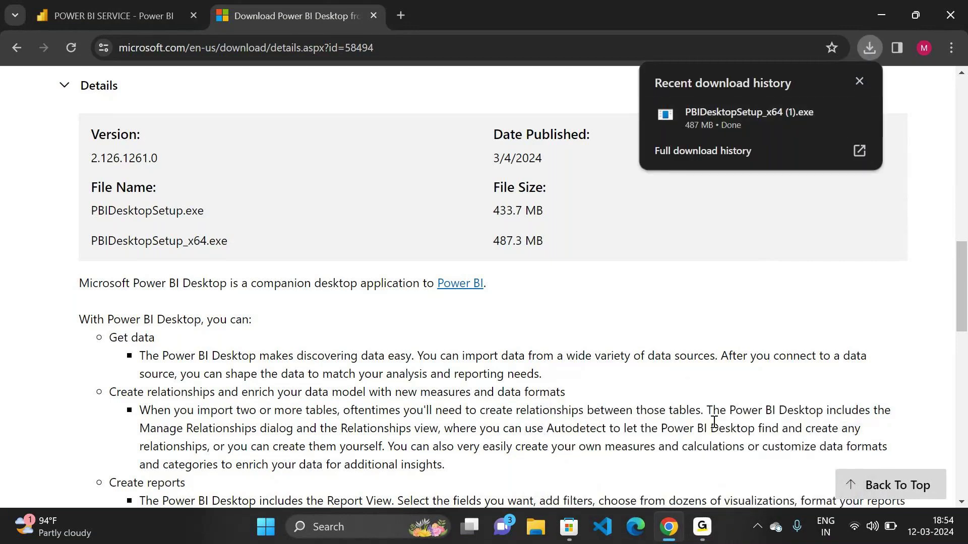
{"action": "left_click", "coordinate": [572, 535]}
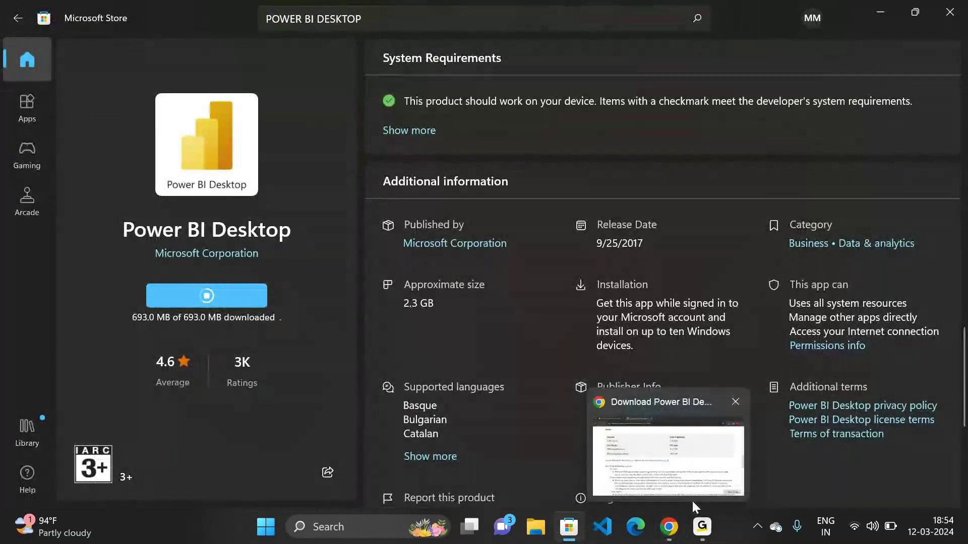
{"action": "left_click", "coordinate": [670, 527]}
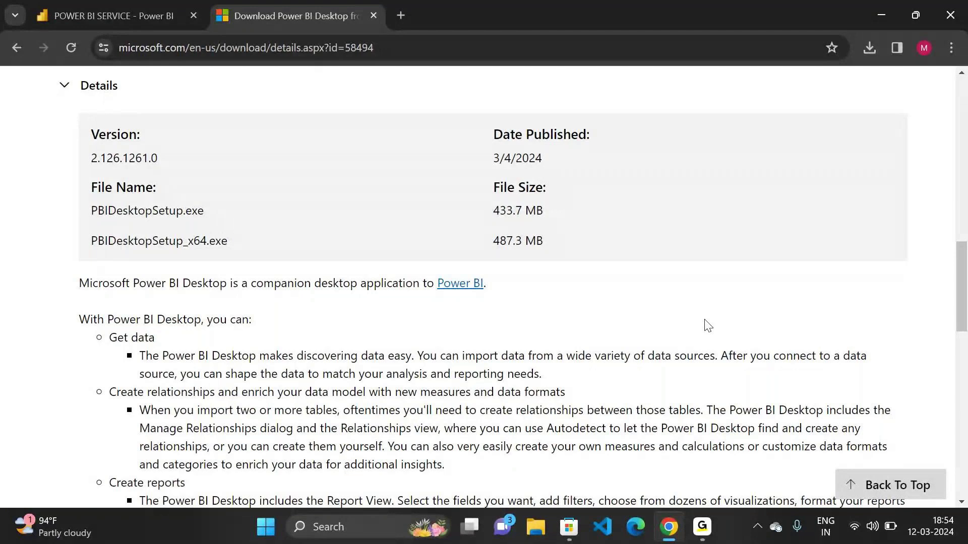
Show the downloaded PBIDesktopSetup_x64 (1) installer in its folder and launch it
{"action": "left_click", "coordinate": [869, 47]}
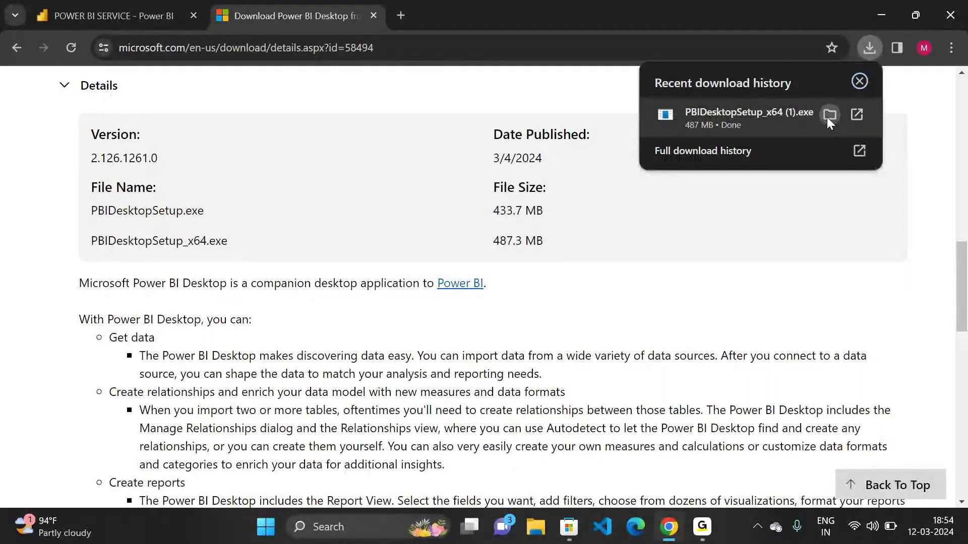
{"action": "left_click", "coordinate": [828, 119]}
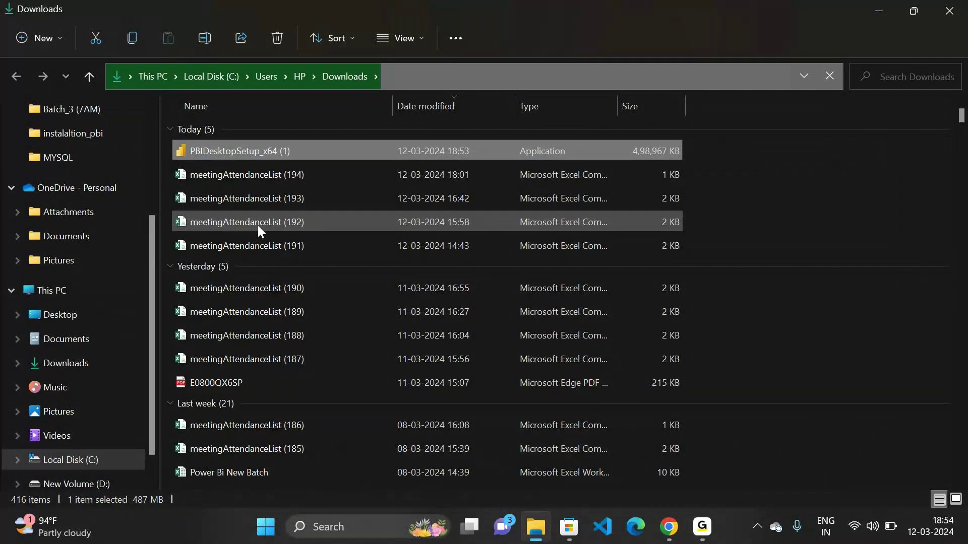
{"action": "double_click", "coordinate": [243, 149]}
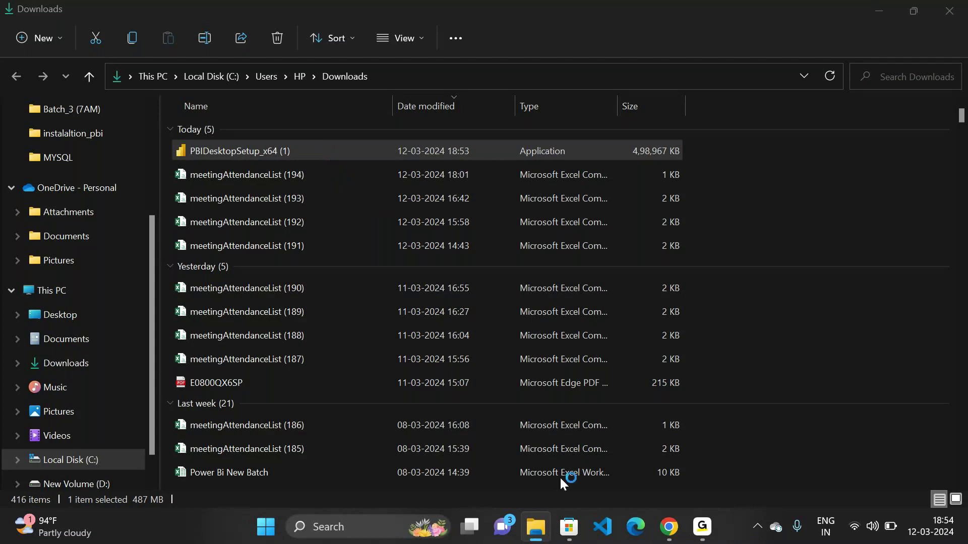
Check the Power BI Desktop installation status in Microsoft Store and return to the Downloads folder in File Explorer
{"action": "left_click", "coordinate": [575, 533]}
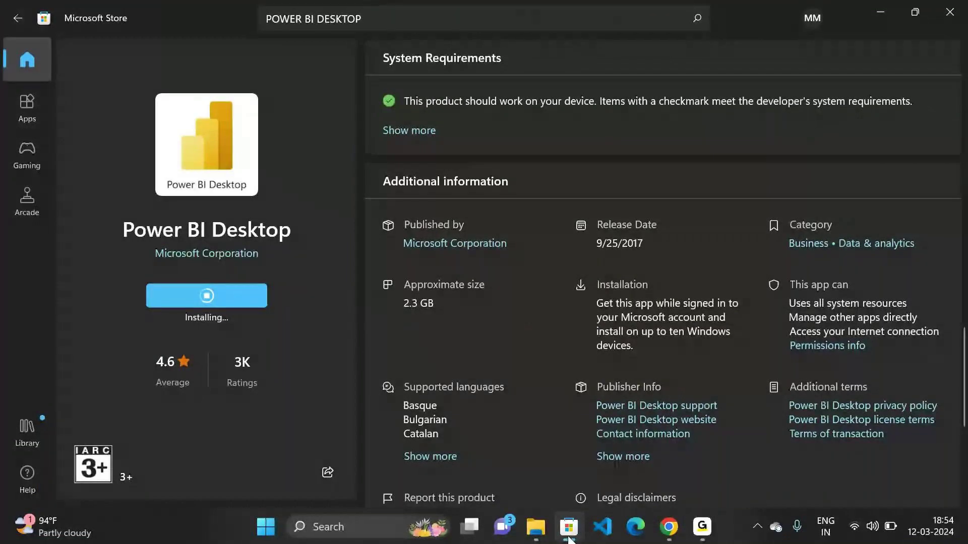
{"action": "mouse_move", "coordinate": [536, 527]}
{"action": "left_click", "coordinate": [554, 443]}
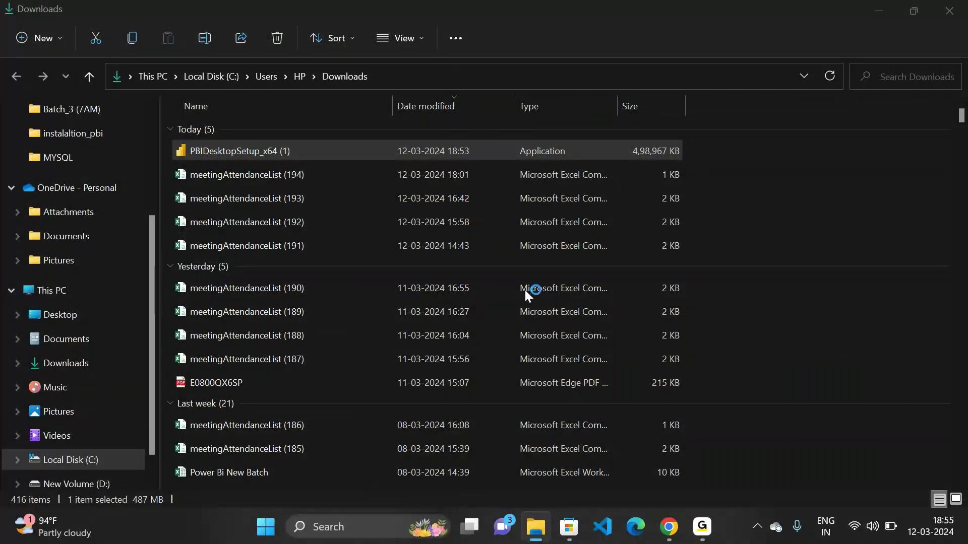
{"action": "key", "text": "super+d"}
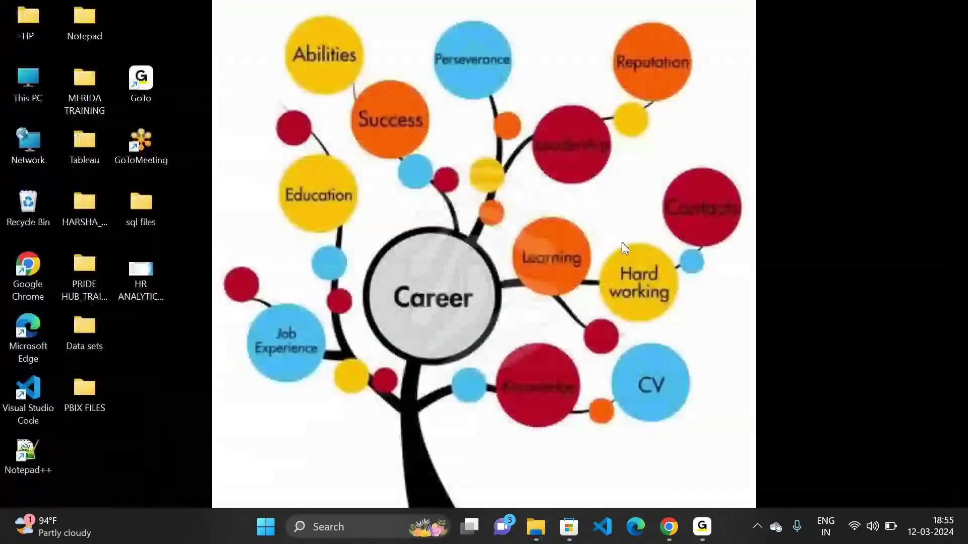
{"action": "right_click", "coordinate": [671, 316]}
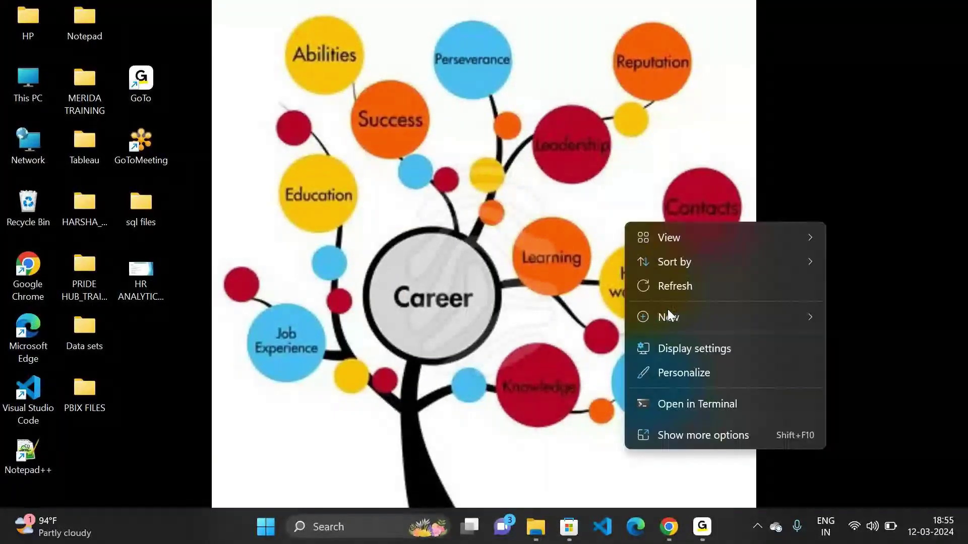
{"action": "left_click", "coordinate": [683, 287]}
{"action": "right_click", "coordinate": [687, 292]}
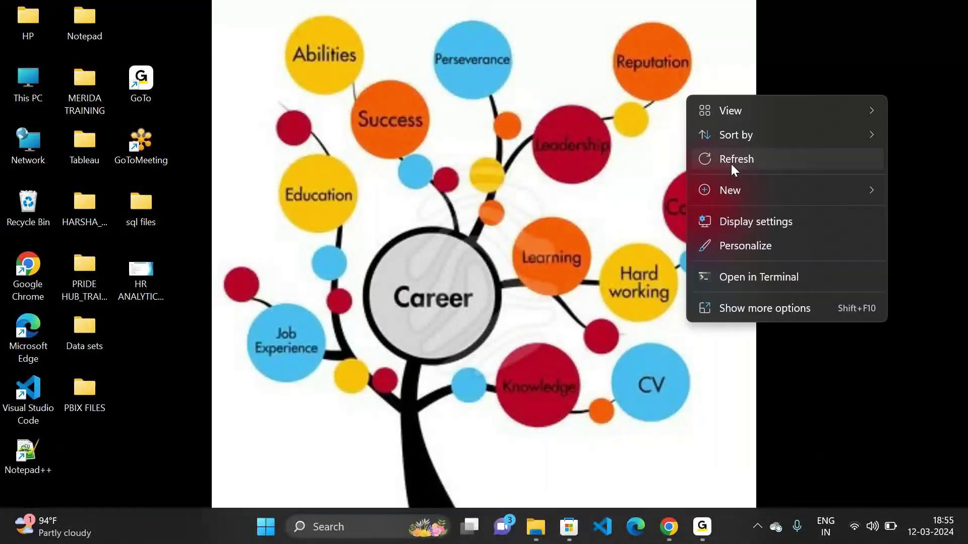
{"action": "left_click", "coordinate": [733, 162]}
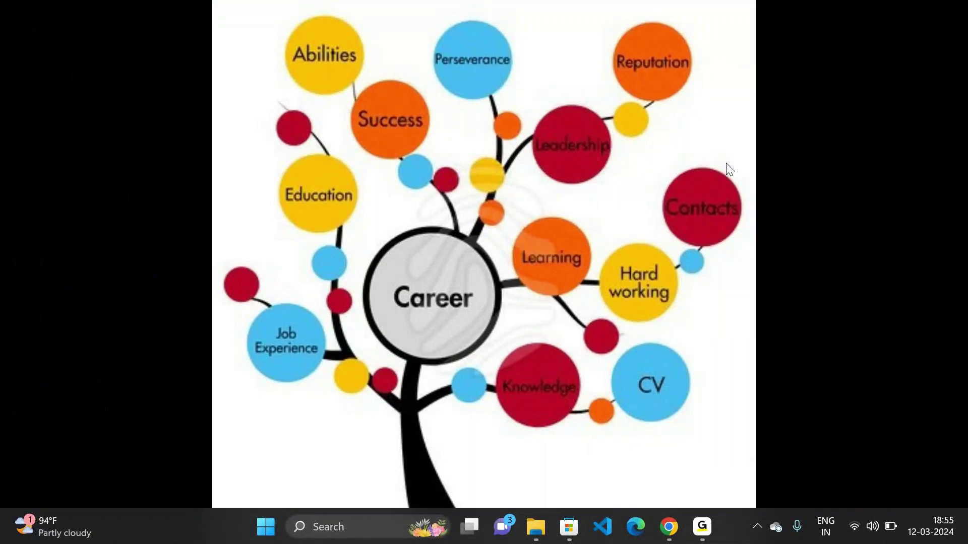
{"action": "right_click", "coordinate": [635, 103]}
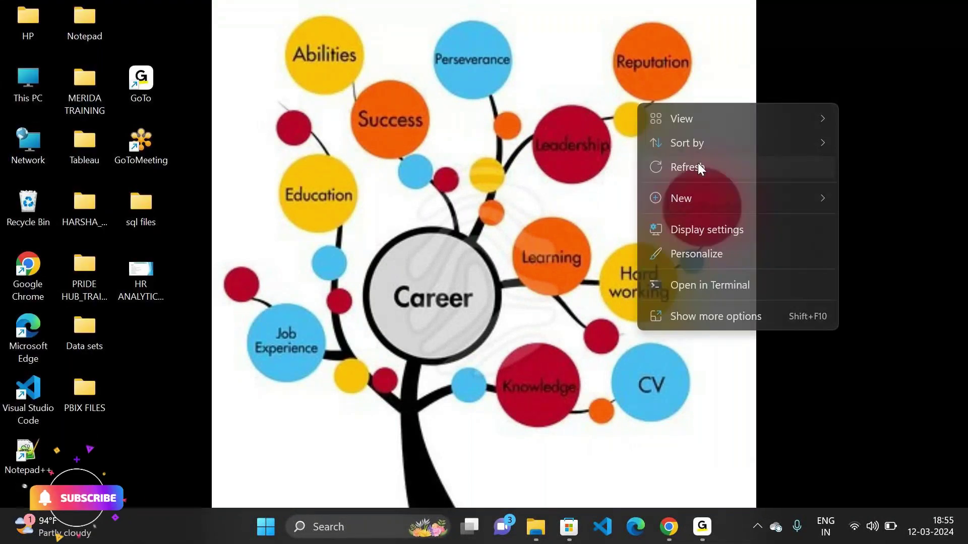
{"action": "left_click", "coordinate": [698, 162]}
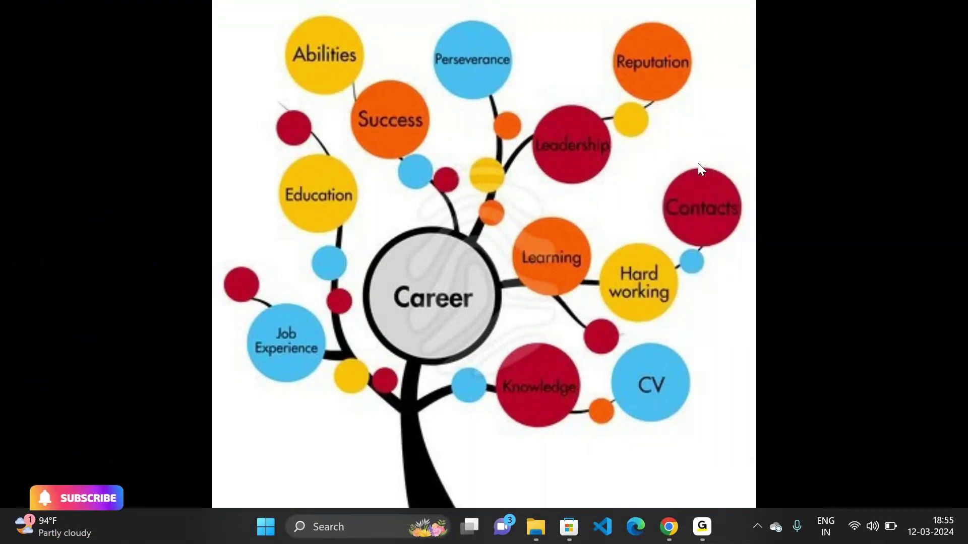
{"action": "right_click", "coordinate": [762, 223]}
{"action": "left_click", "coordinate": [766, 252]}
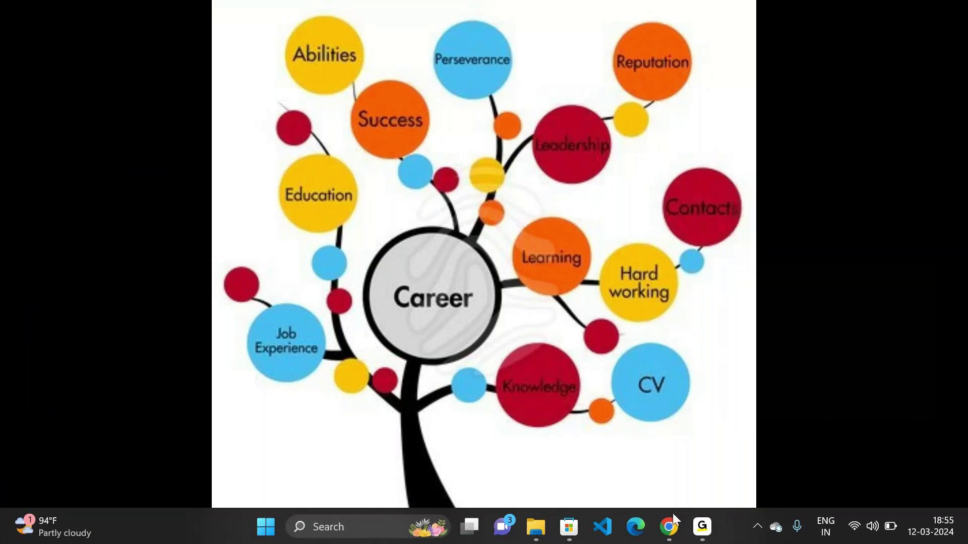
Switch to Chrome and review the Power BI Desktop download page down to its install instructions
{"action": "mouse_move", "coordinate": [669, 527]}
{"action": "left_click", "coordinate": [661, 462]}
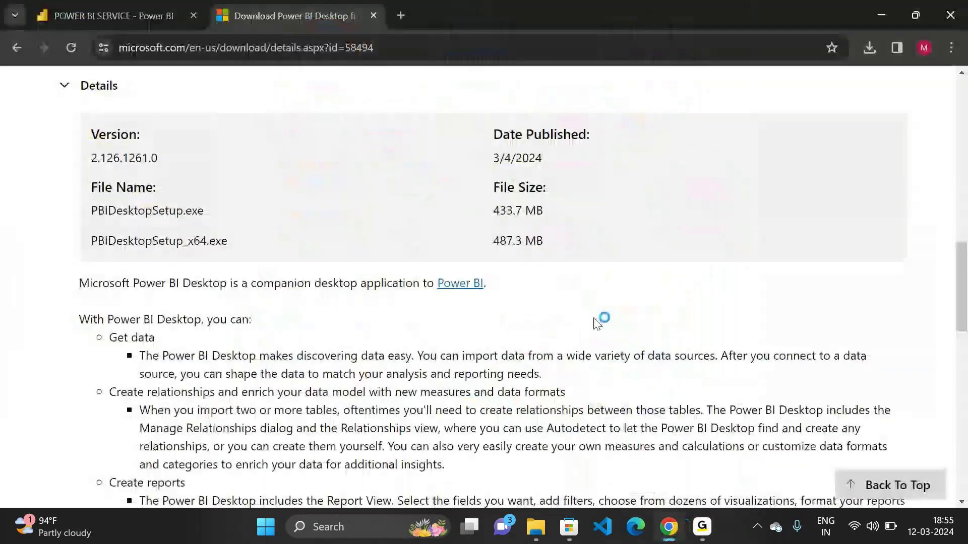
{"action": "scroll", "coordinate": [595, 324], "scroll_direction": "down", "scroll_amount": 1}
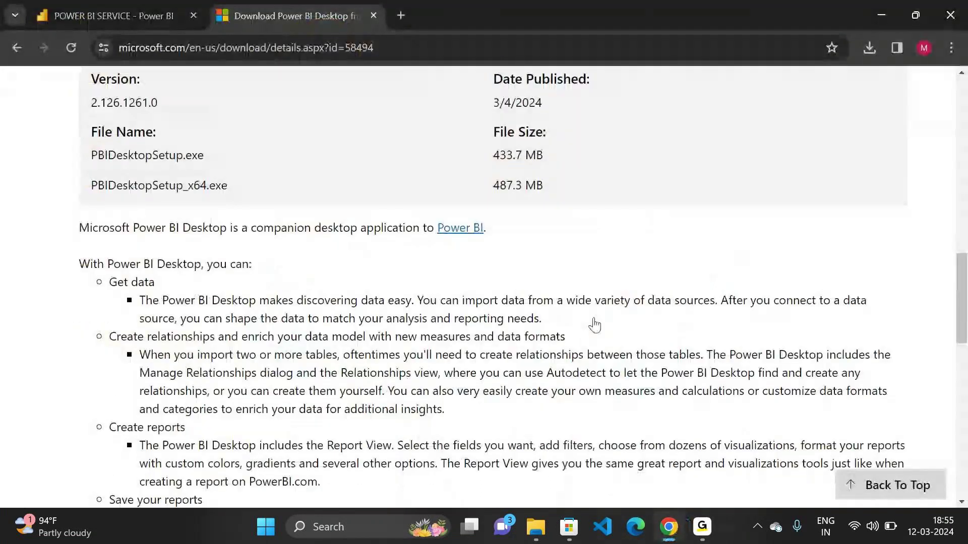
{"action": "scroll", "coordinate": [595, 325], "scroll_direction": "up", "scroll_amount": 8}
{"action": "scroll", "coordinate": [595, 325], "scroll_direction": "up", "scroll_amount": 3}
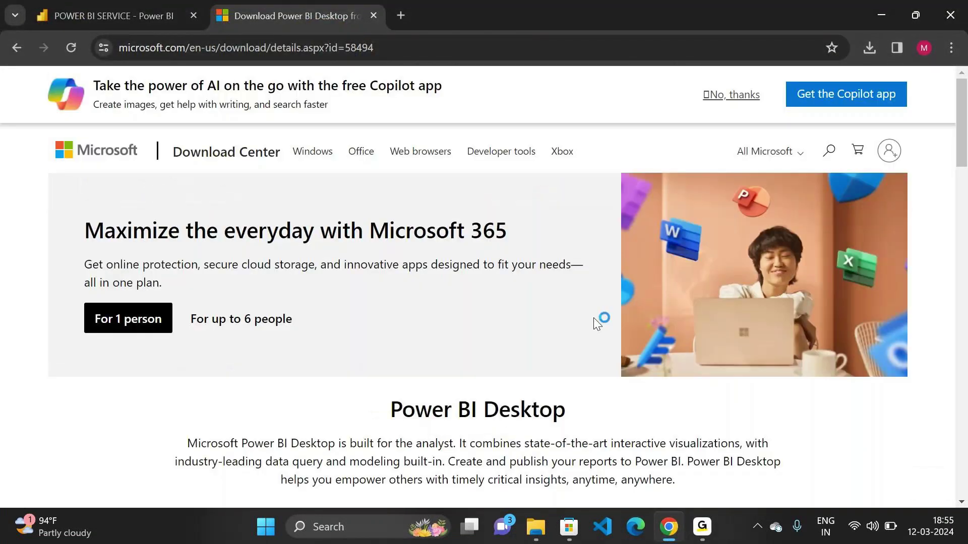
{"action": "scroll", "coordinate": [595, 324], "scroll_direction": "down", "scroll_amount": 6}
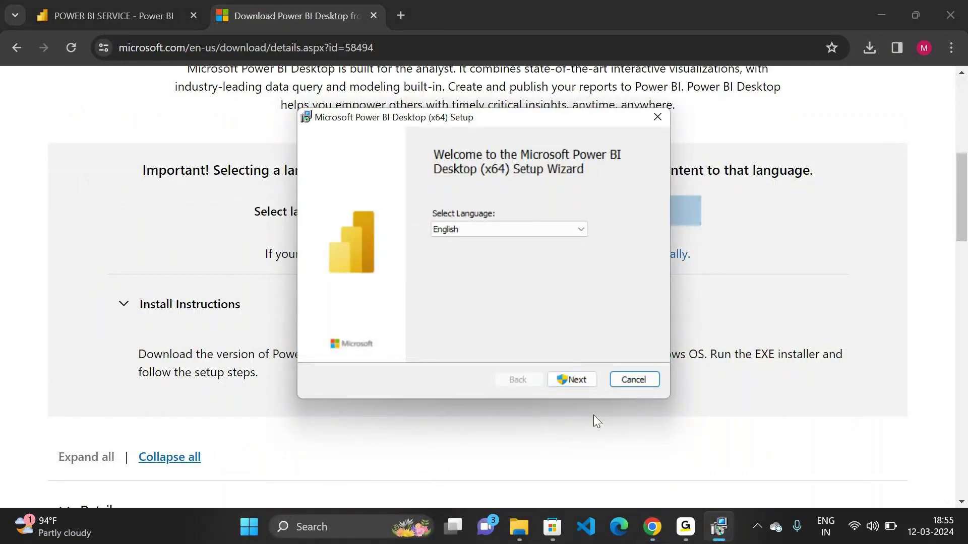
Check the Store installation, continue past the Power BI Desktop (x64) setup wizard's welcome page with English selected, and show the desktop
{"action": "mouse_move", "coordinate": [553, 526]}
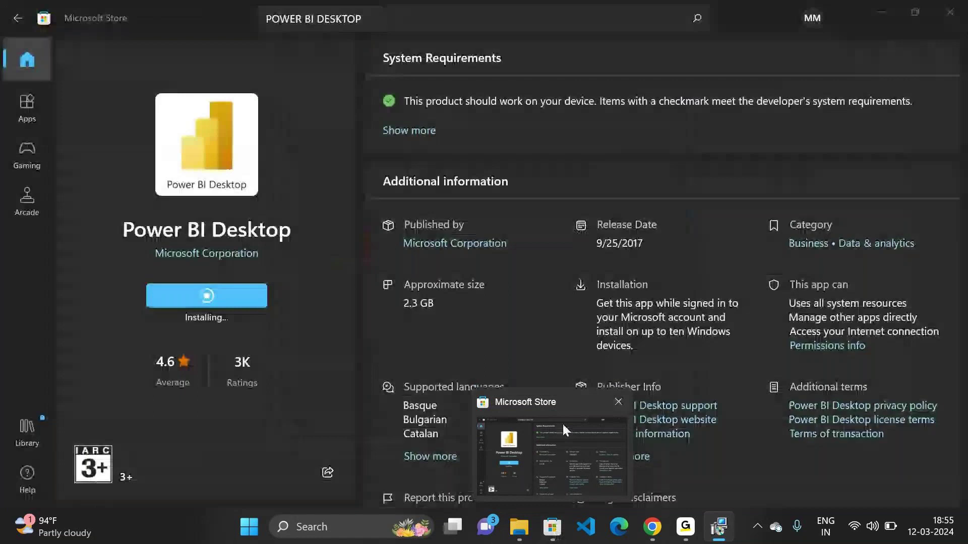
{"action": "left_click", "coordinate": [562, 422]}
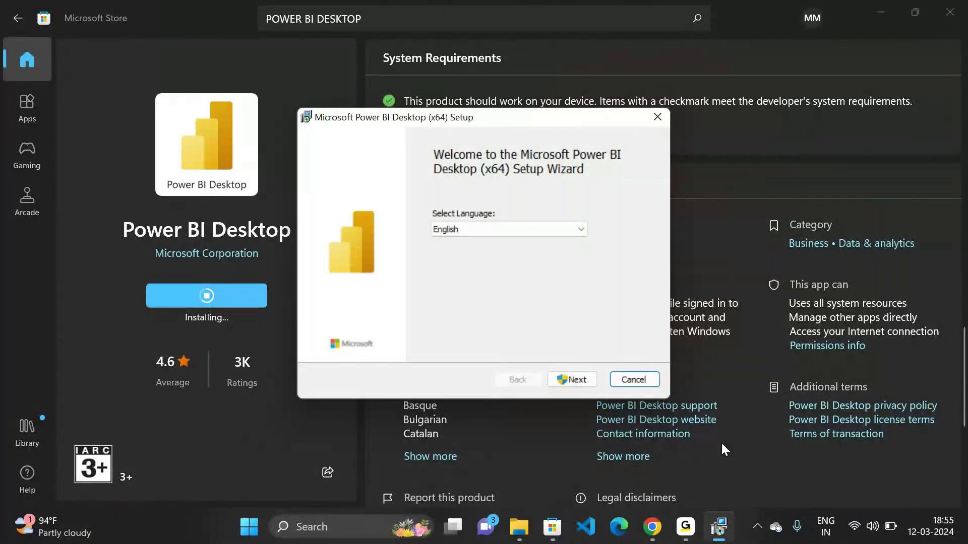
{"action": "left_click", "coordinate": [571, 382]}
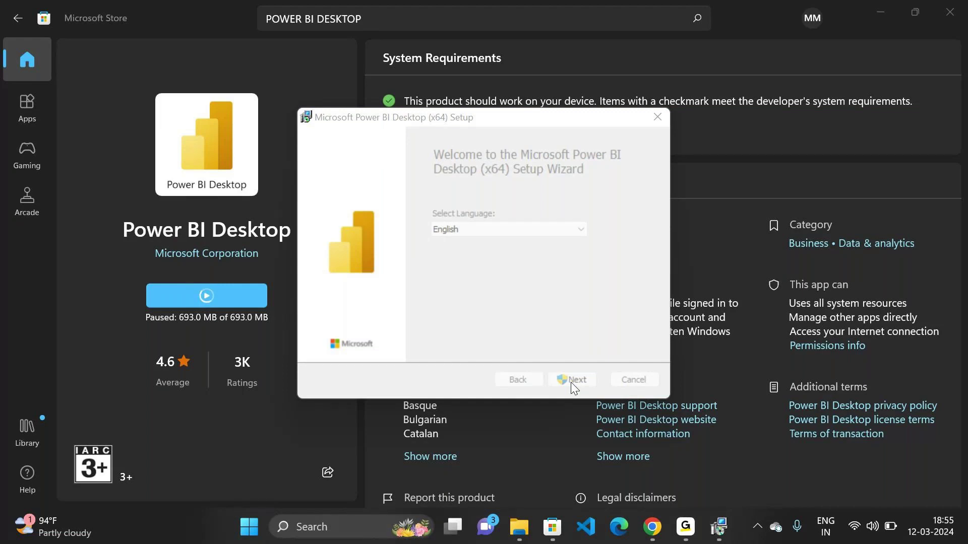
{"action": "key", "text": "super+d"}
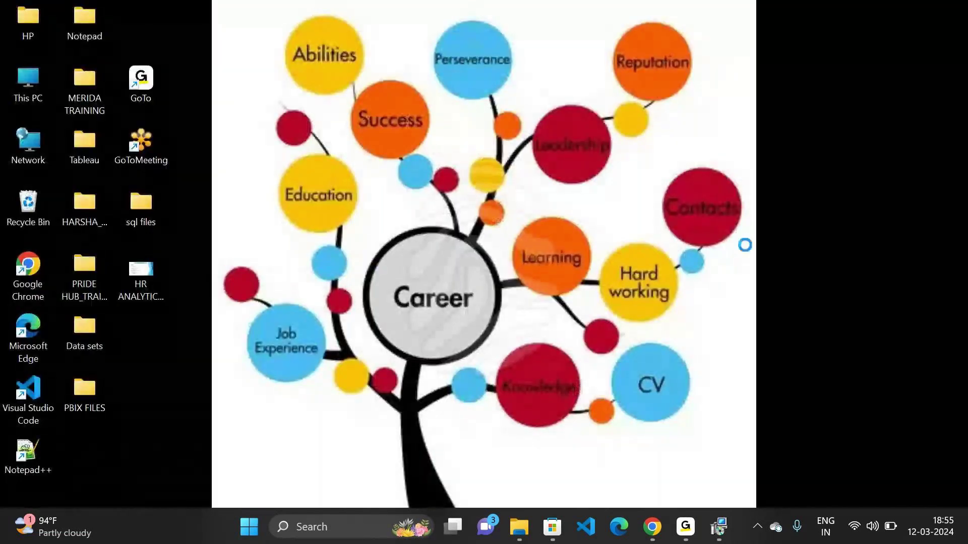
{"action": "right_click", "coordinate": [748, 252]}
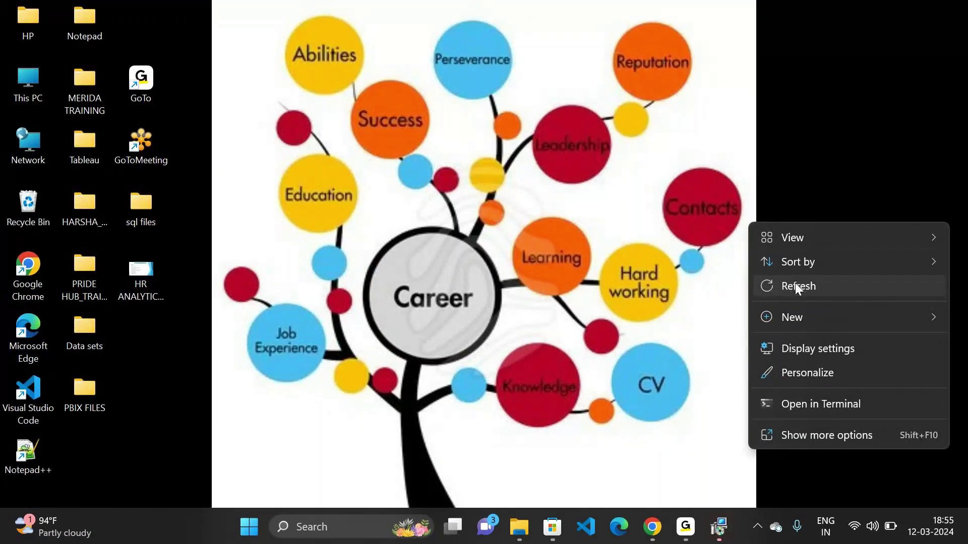
{"action": "left_click", "coordinate": [796, 285]}
{"action": "right_click", "coordinate": [591, 204]}
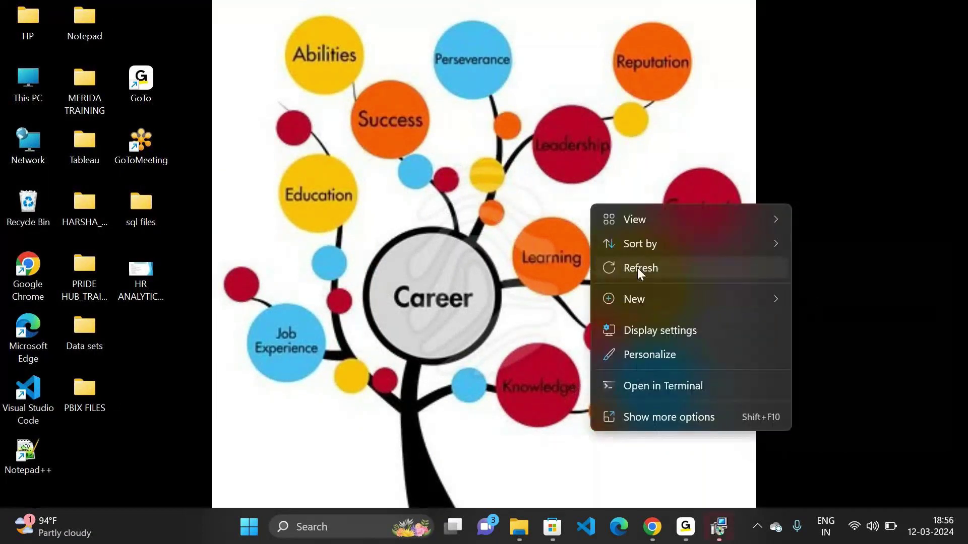
{"action": "left_click", "coordinate": [637, 268]}
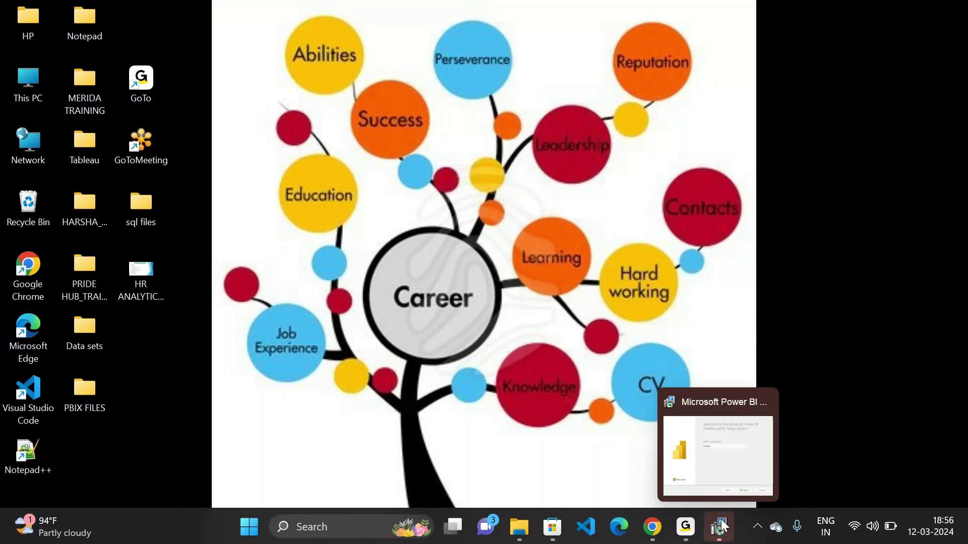
Return to the Power BI Desktop (x64) setup wizard, continue past its welcome page, and accept the license agreement
{"action": "left_click", "coordinate": [719, 526]}
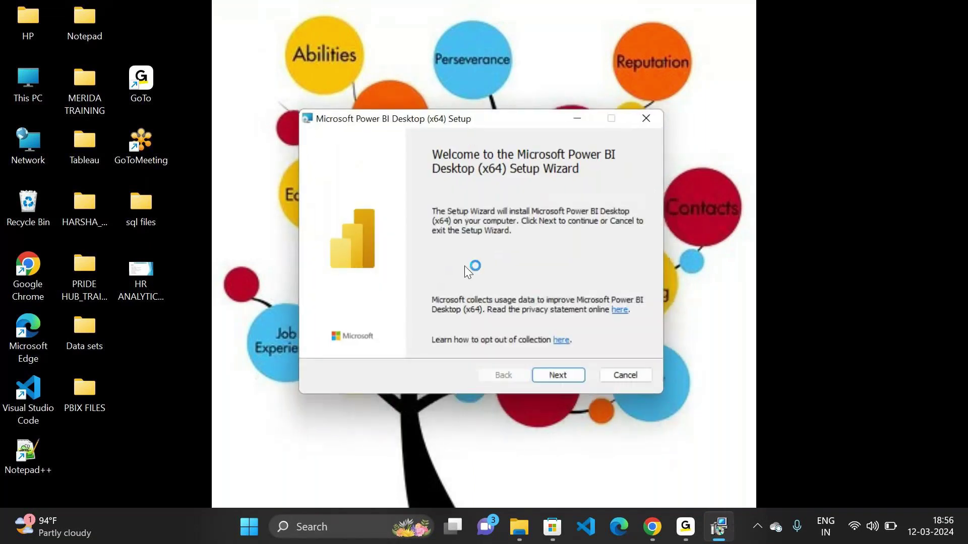
{"action": "left_click", "coordinate": [567, 388]}
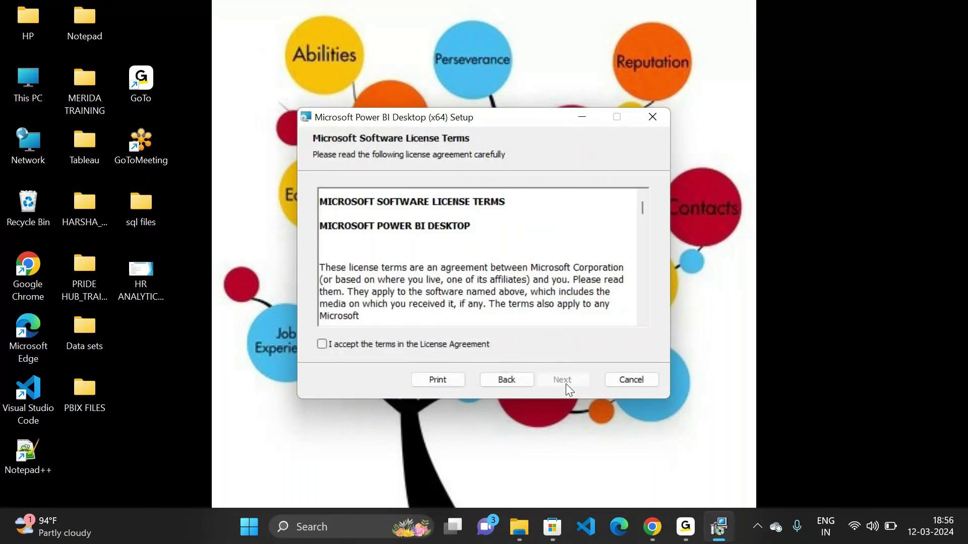
{"action": "left_click", "coordinate": [321, 344]}
{"action": "left_click", "coordinate": [572, 382]}
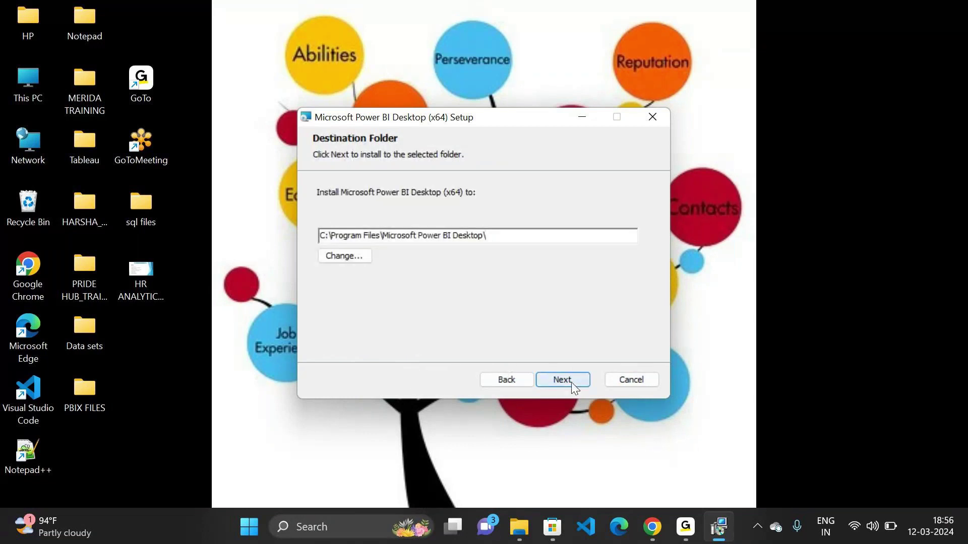
Keep C:\Program Files\Microsoft Power BI Desktop\ as the destination folder and start the installation with a desktop shortcut
{"action": "left_click", "coordinate": [344, 255]}
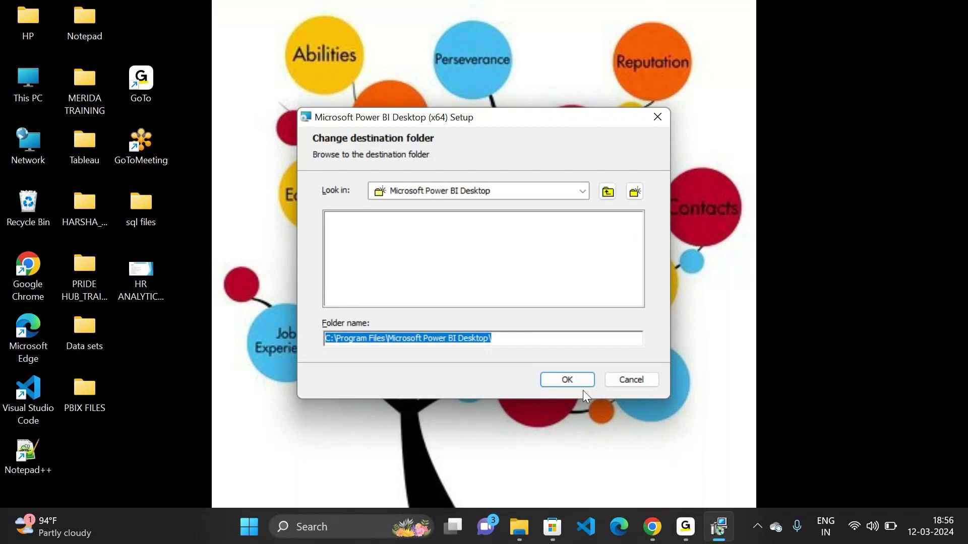
{"action": "left_click", "coordinate": [570, 384]}
{"action": "left_click", "coordinate": [572, 383]}
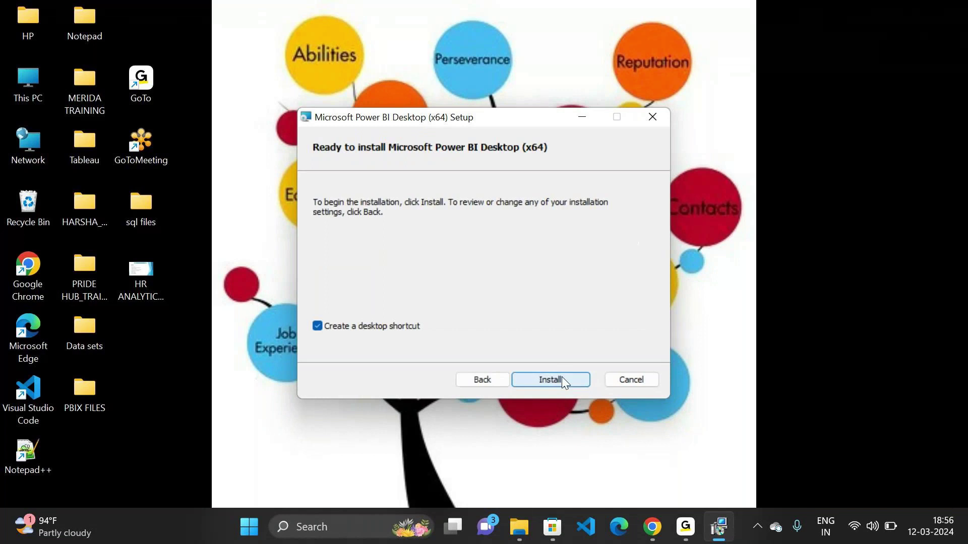
{"action": "left_click", "coordinate": [549, 379]}
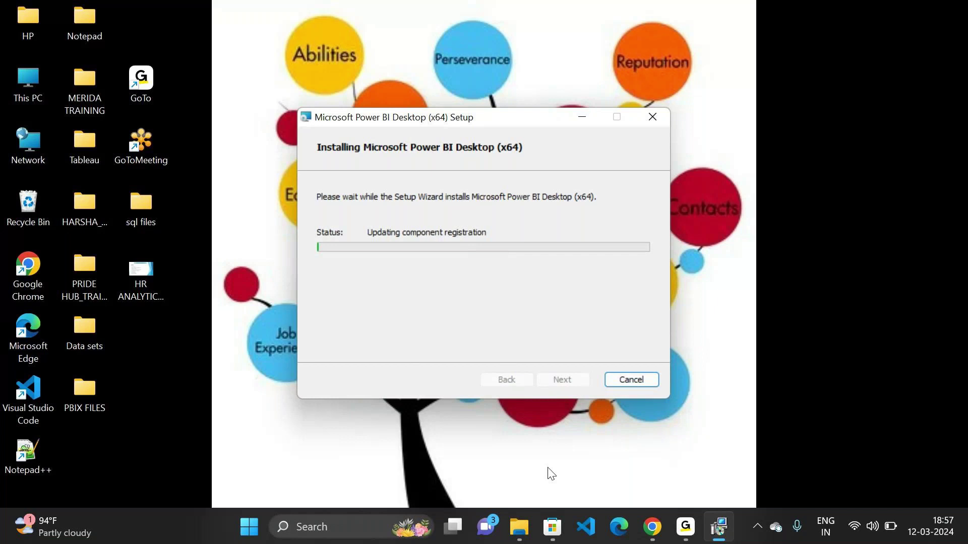
Check the Power BI Desktop status in Microsoft Store, refresh the desktop to look for its shortcut, and return to the setup wizard
{"action": "left_click", "coordinate": [563, 526]}
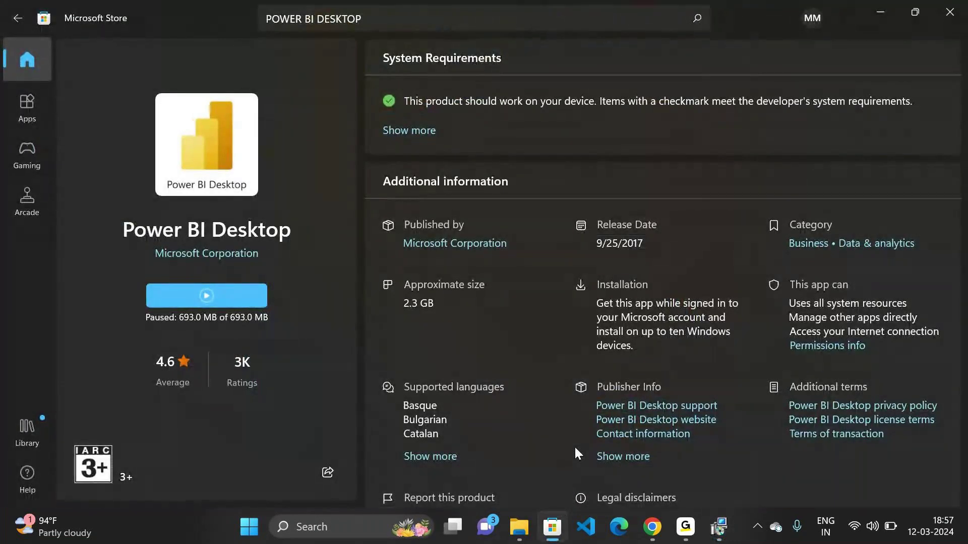
{"action": "left_click", "coordinate": [882, 16]}
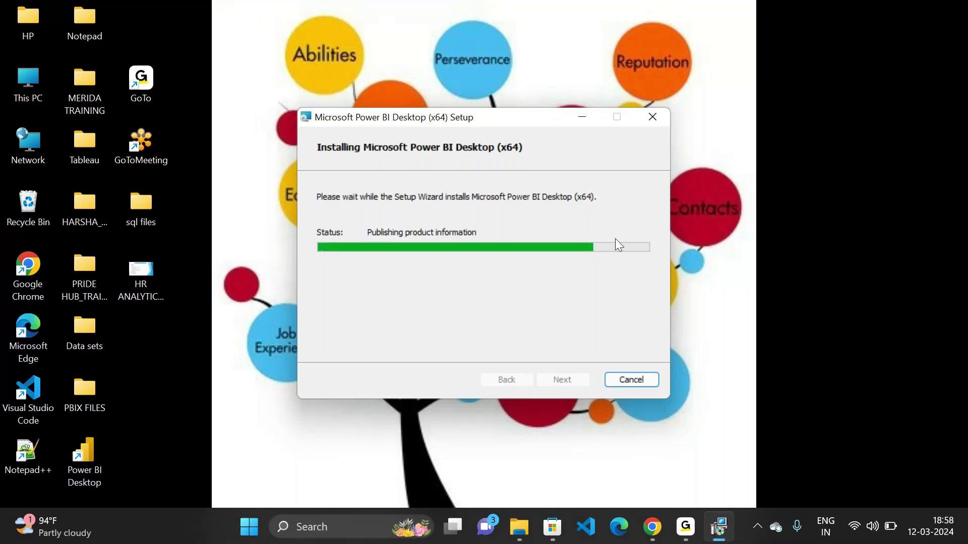
{"action": "left_click", "coordinate": [580, 120]}
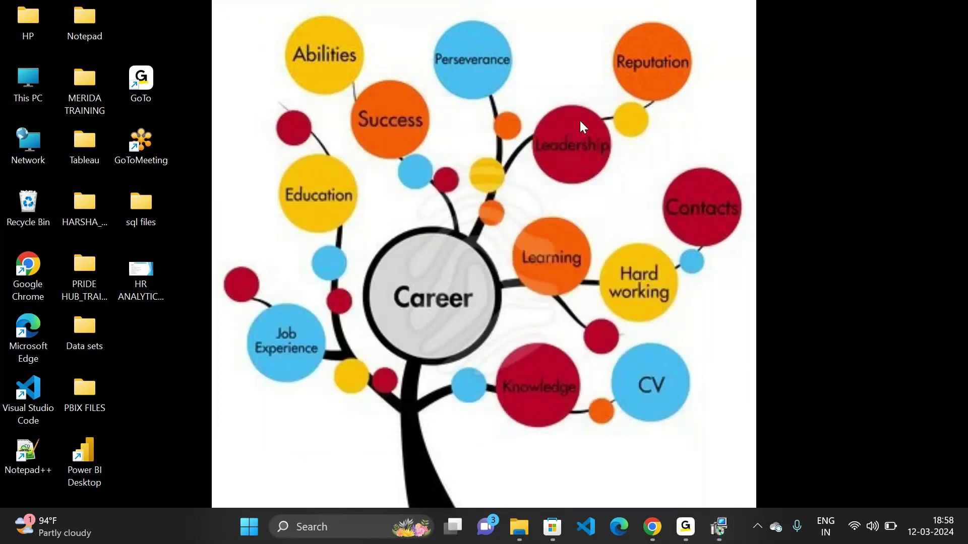
{"action": "right_click", "coordinate": [610, 175]}
{"action": "left_click", "coordinate": [624, 191]}
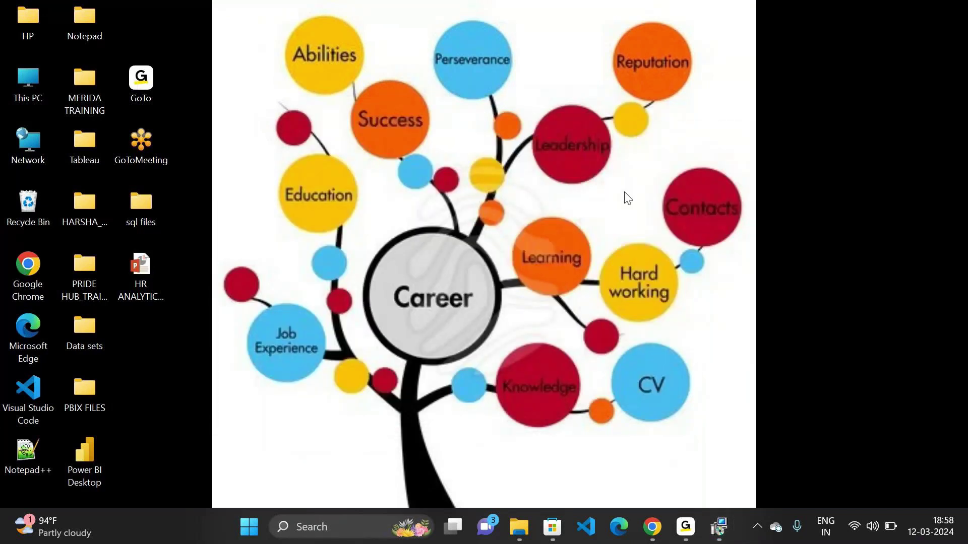
{"action": "right_click", "coordinate": [628, 198]}
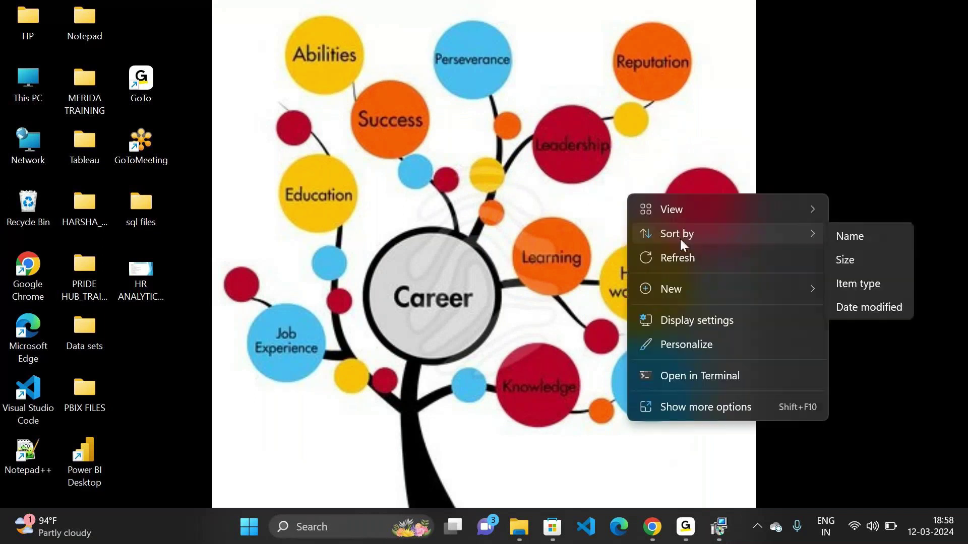
{"action": "left_click", "coordinate": [671, 260]}
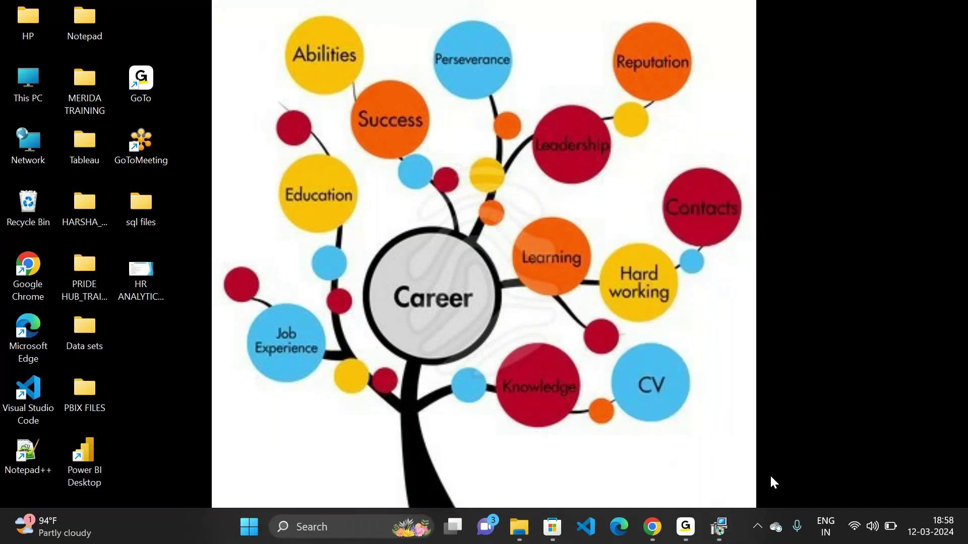
{"action": "left_click", "coordinate": [731, 524]}
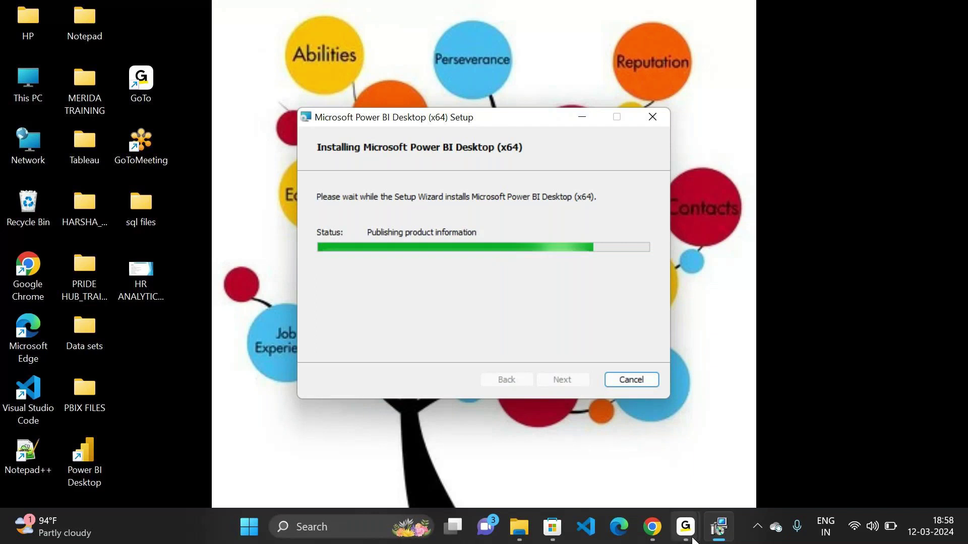
Check the GoTo meeting during setup, return to the wizard, and finish it with Launch Microsoft Power BI Desktop enabled
{"action": "mouse_move", "coordinate": [692, 540]}
{"action": "left_click", "coordinate": [725, 452]}
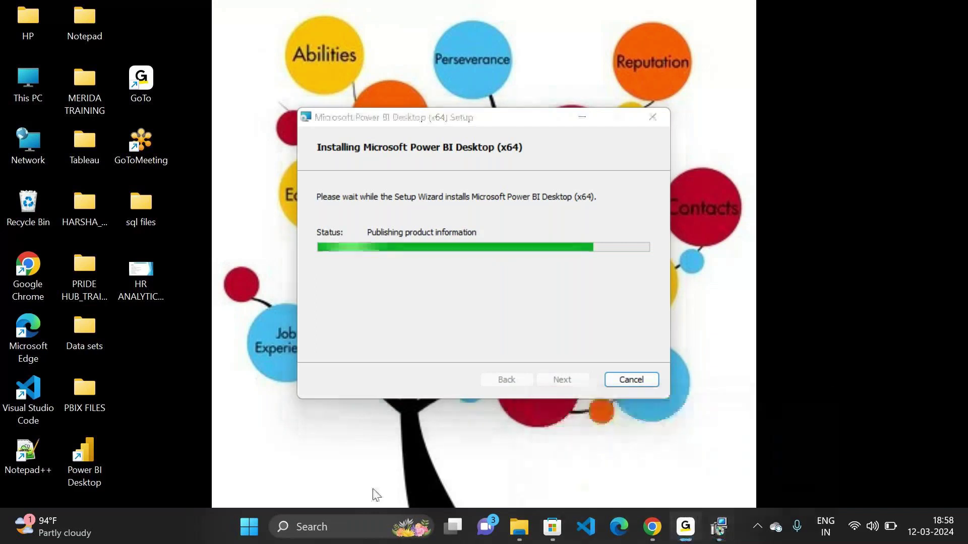
{"action": "mouse_move", "coordinate": [652, 527]}
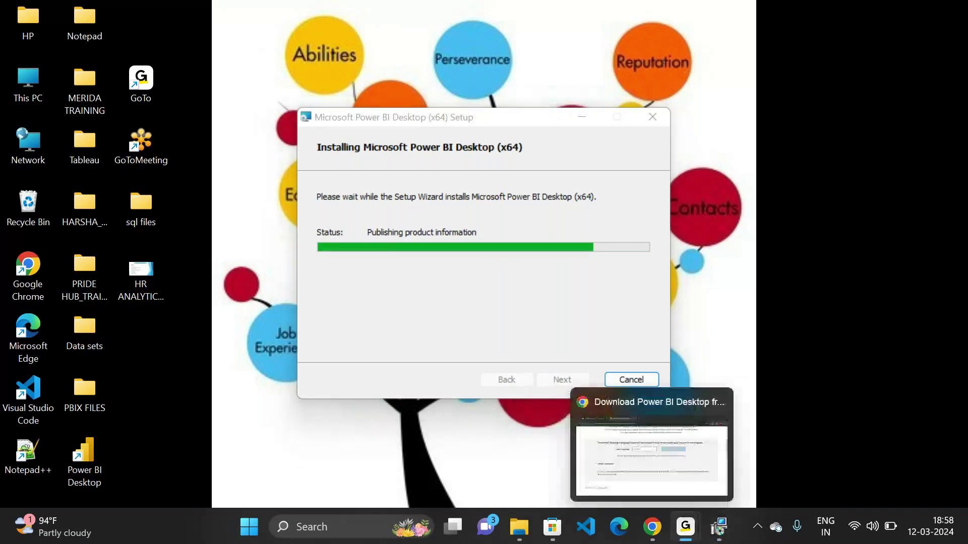
{"action": "mouse_move", "coordinate": [718, 524]}
{"action": "left_click", "coordinate": [720, 464]}
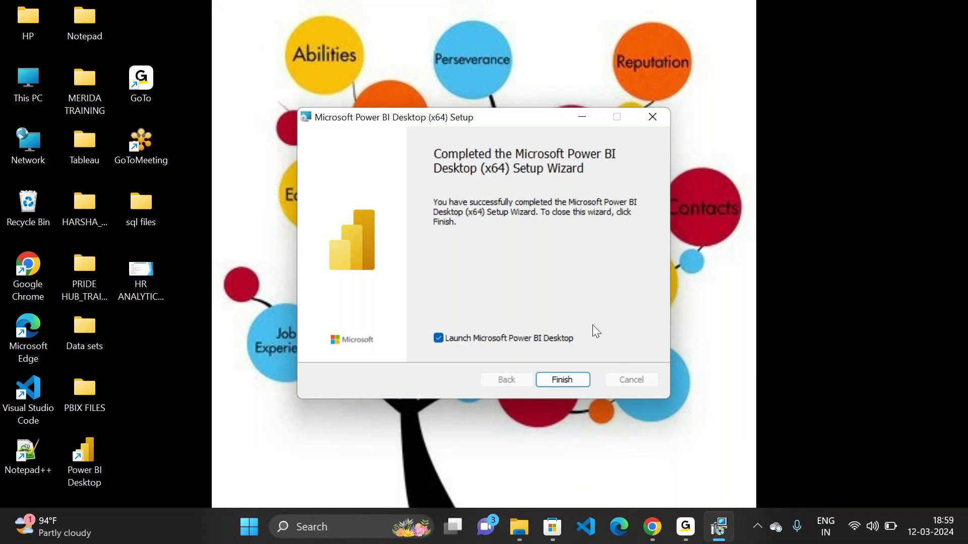
{"action": "left_click", "coordinate": [561, 379]}
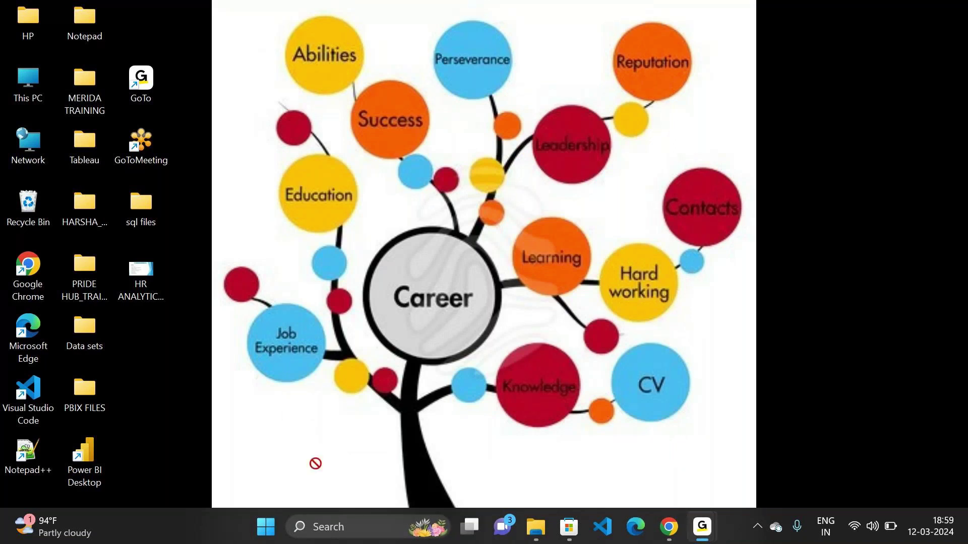
Check the GoTo meeting window and briefly view the Downloads folder in File Explorer
{"action": "mouse_move", "coordinate": [702, 527]}
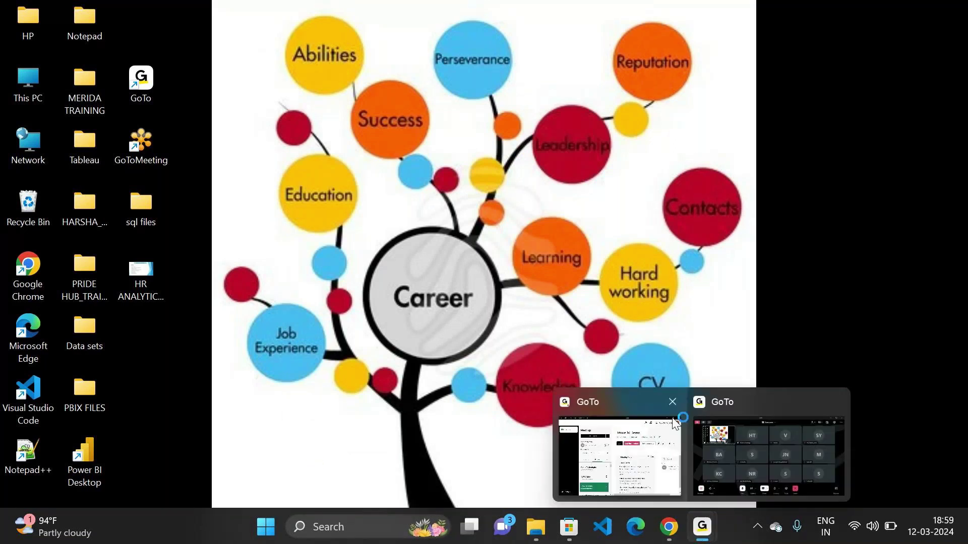
{"action": "left_click", "coordinate": [746, 442]}
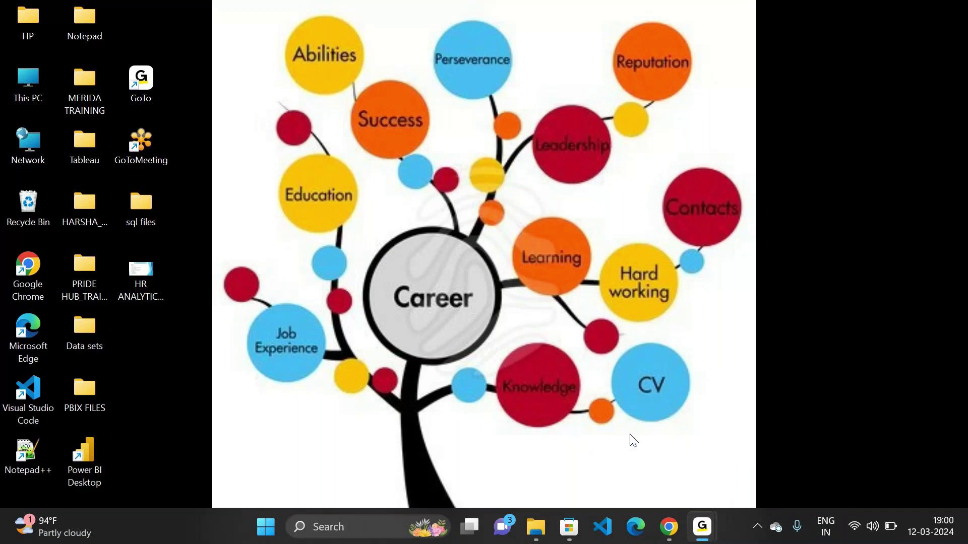
{"action": "left_click", "coordinate": [532, 539]}
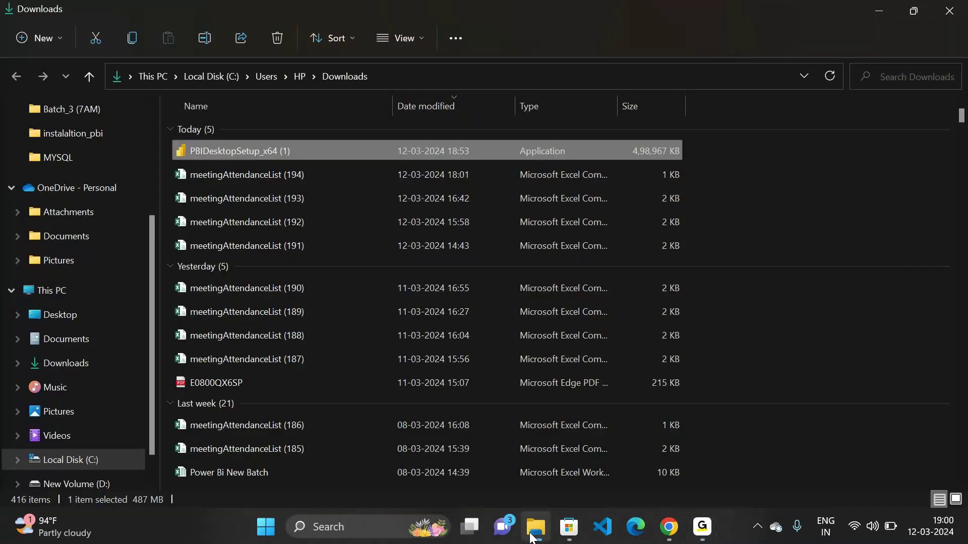
{"action": "left_click", "coordinate": [531, 538]}
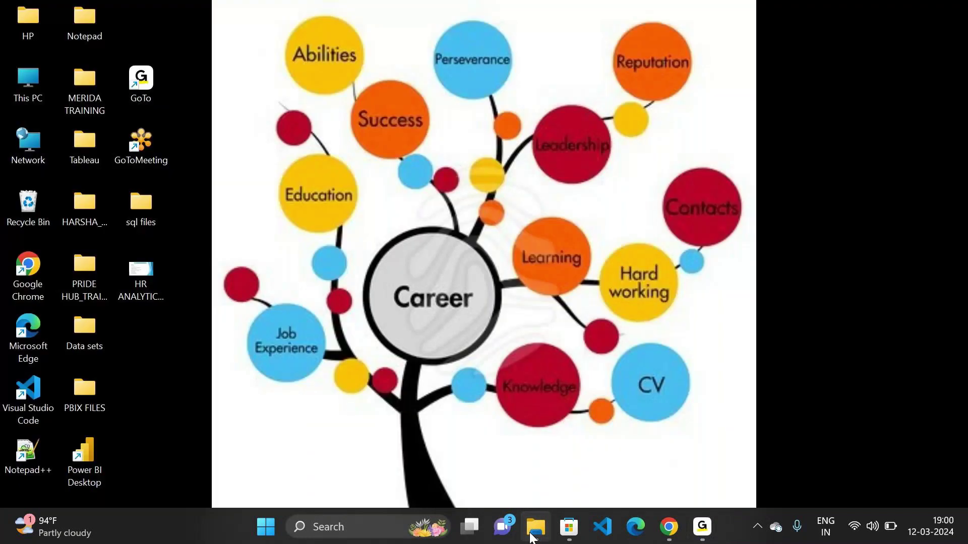
Search Windows for POWER BI to check for the installed app, clear the query, and close the search
{"action": "key", "text": "super"}
{"action": "type", "text": "POWE"}
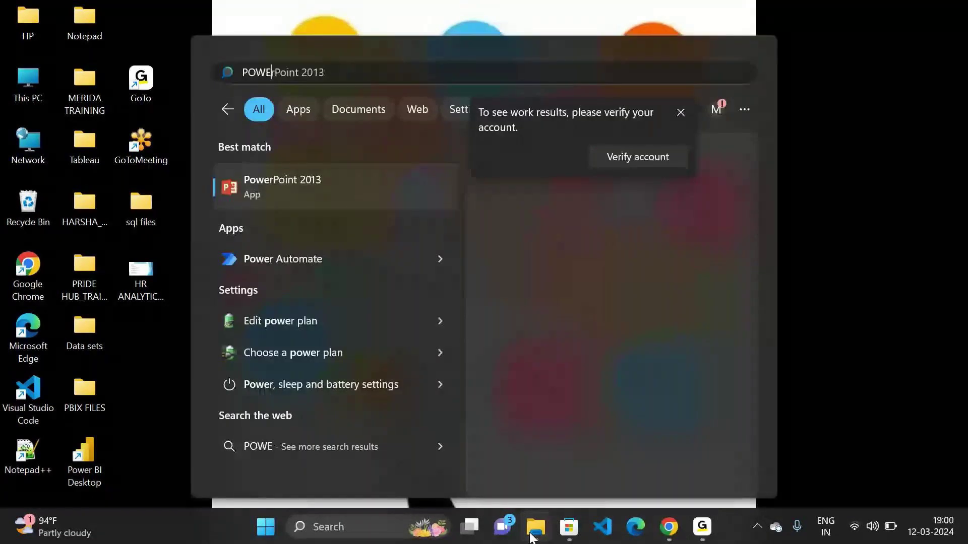
{"action": "type", "text": "R"}
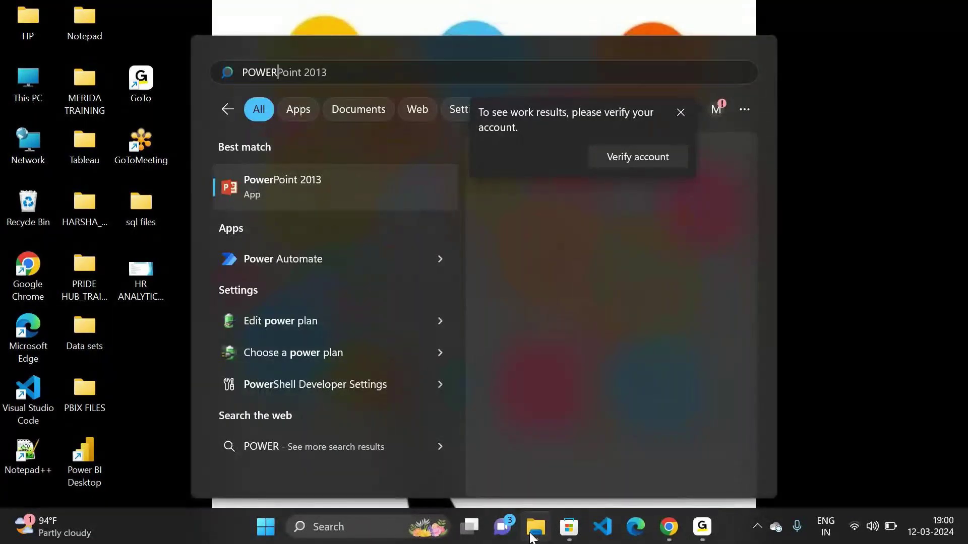
{"action": "type", "text": " BI"}
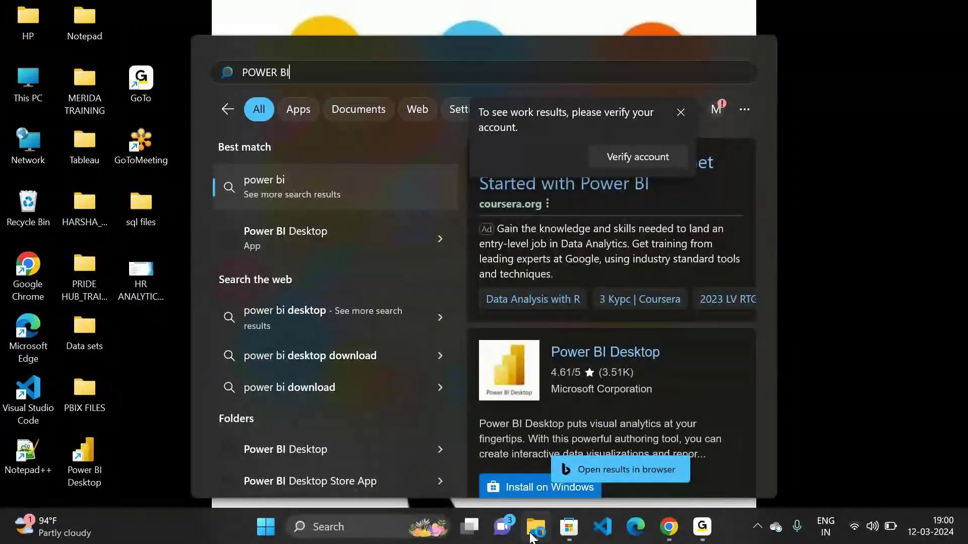
{"action": "key", "text": "BackSpace"}
{"action": "key", "text": "BackSpace"}
{"action": "key", "text": "BackSpace"}
{"action": "key", "text": "BackSpace"}
{"action": "key", "text": "BackSpace"}
{"action": "key", "text": "BackSpace"}
{"action": "key", "text": "BackSpace"}
{"action": "key", "text": "BackSpace"}
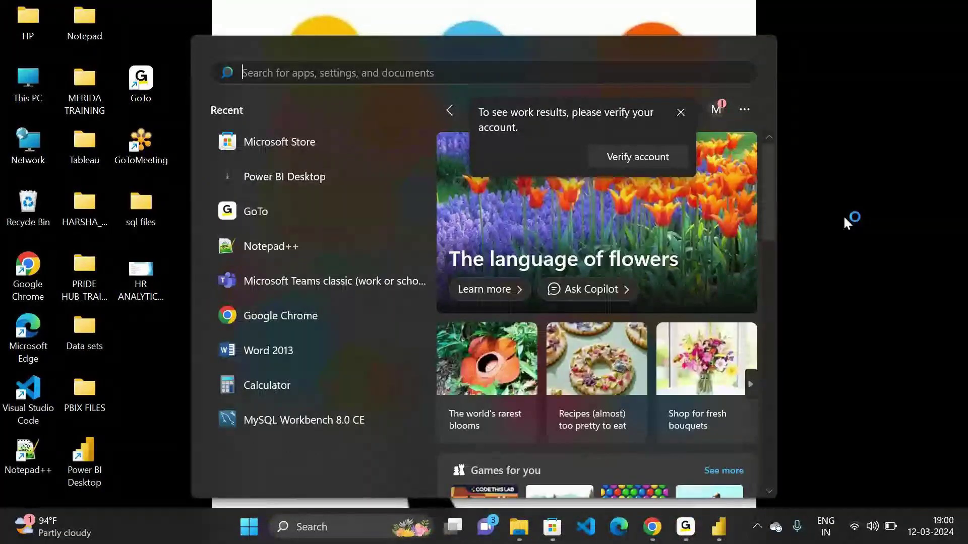
{"action": "left_click", "coordinate": [844, 218]}
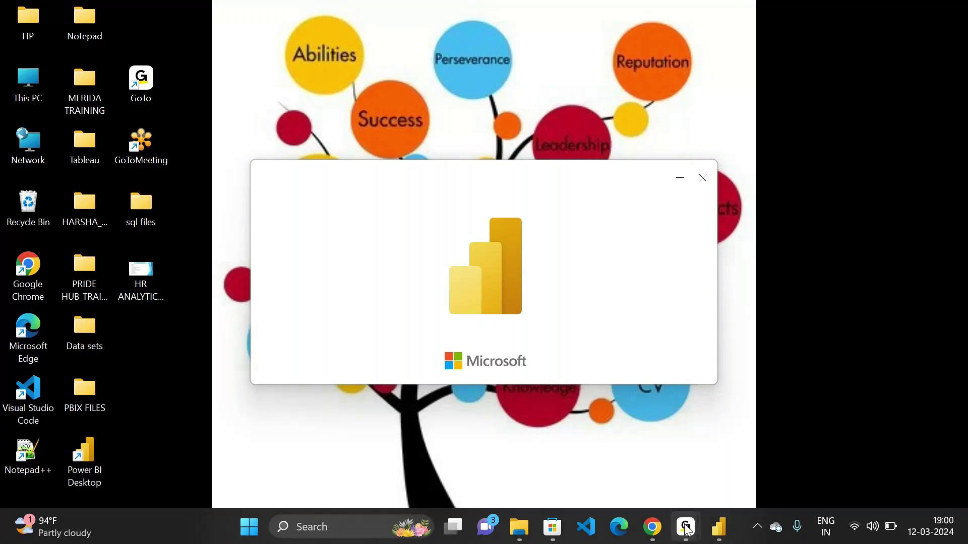
Check the GoTo meeting, switch to Power BI Desktop, and review its home page down through the recent files
{"action": "mouse_move", "coordinate": [685, 526]}
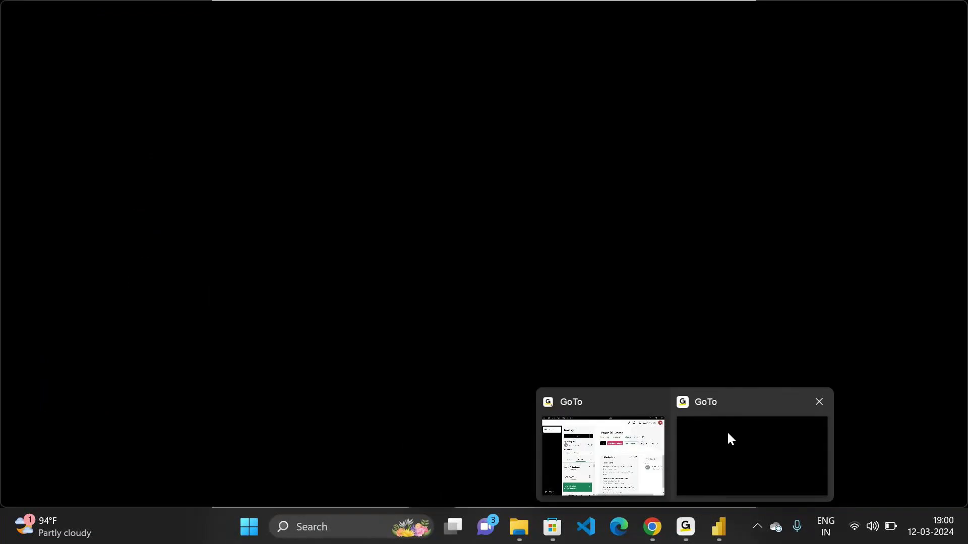
{"action": "left_click", "coordinate": [730, 437]}
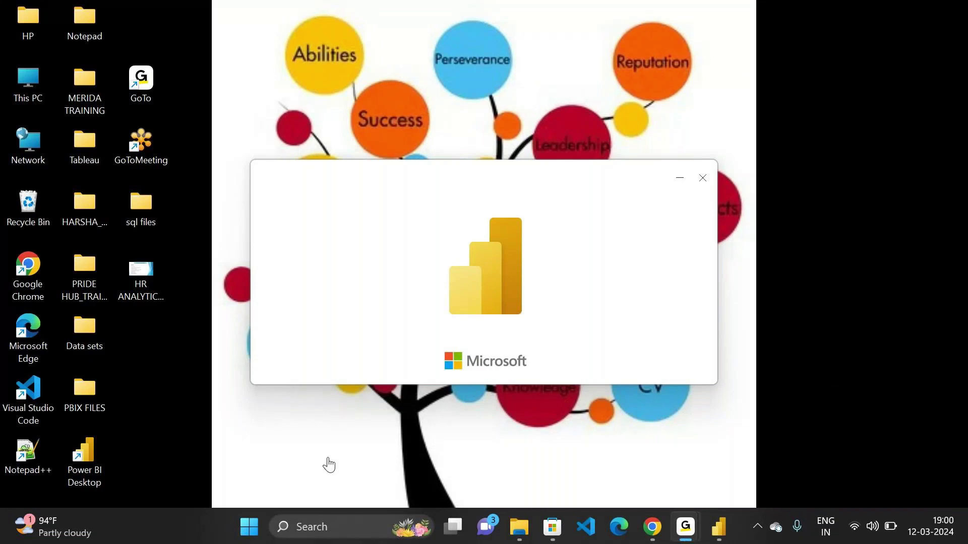
{"action": "mouse_move", "coordinate": [719, 527]}
{"action": "left_click", "coordinate": [719, 530]}
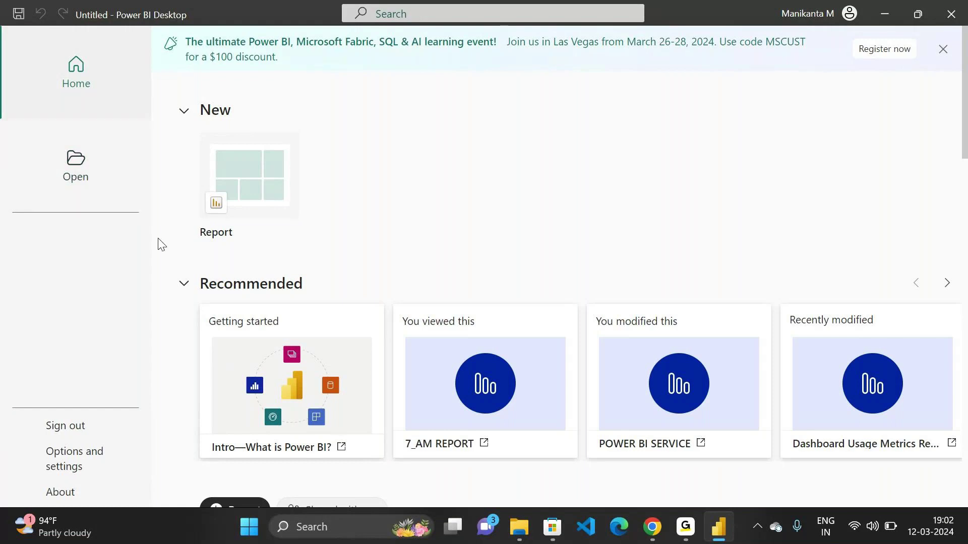
{"action": "scroll", "coordinate": [277, 302], "scroll_direction": "down", "scroll_amount": 4}
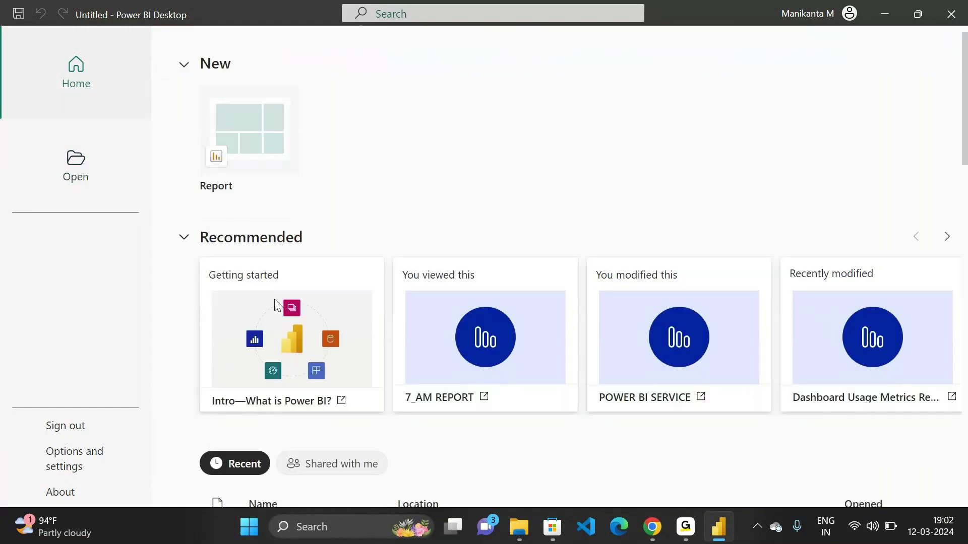
{"action": "scroll", "coordinate": [394, 317], "scroll_direction": "down", "scroll_amount": 4}
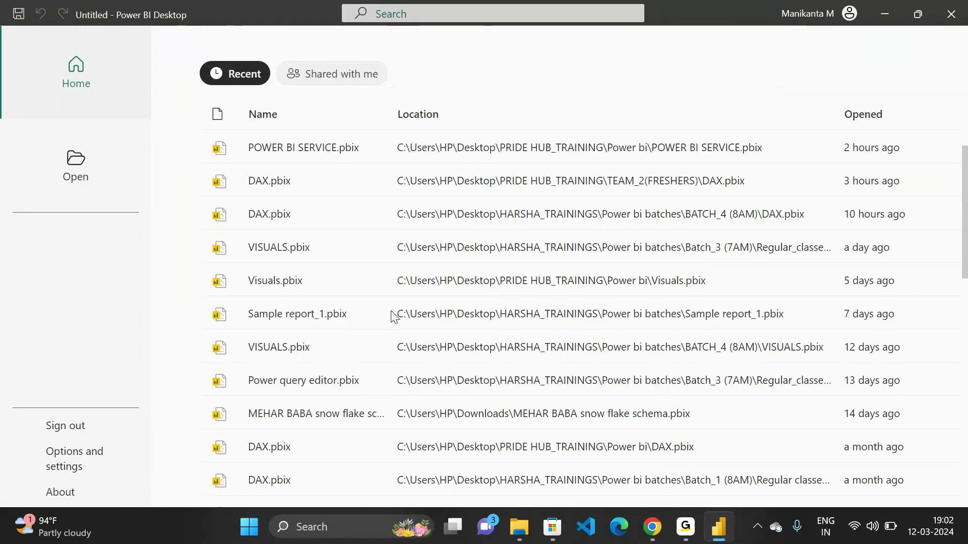
{"action": "scroll", "coordinate": [353, 355], "scroll_direction": "down", "scroll_amount": 10}
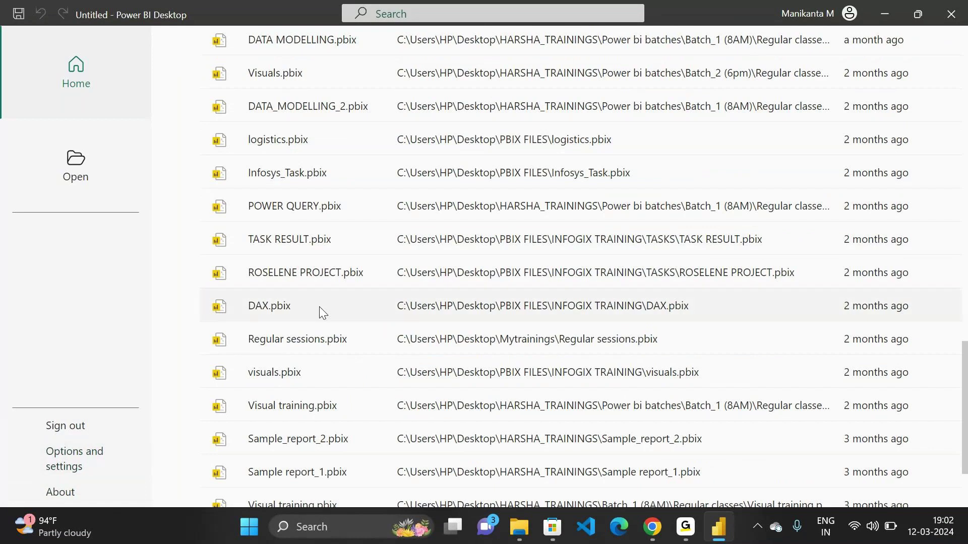
Return to the beginning of the Power BI home page, check the GoTo meeting window, and switch back to Power BI Desktop
{"action": "scroll", "coordinate": [319, 306], "scroll_direction": "up", "scroll_amount": 15}
{"action": "mouse_move", "coordinate": [685, 526]}
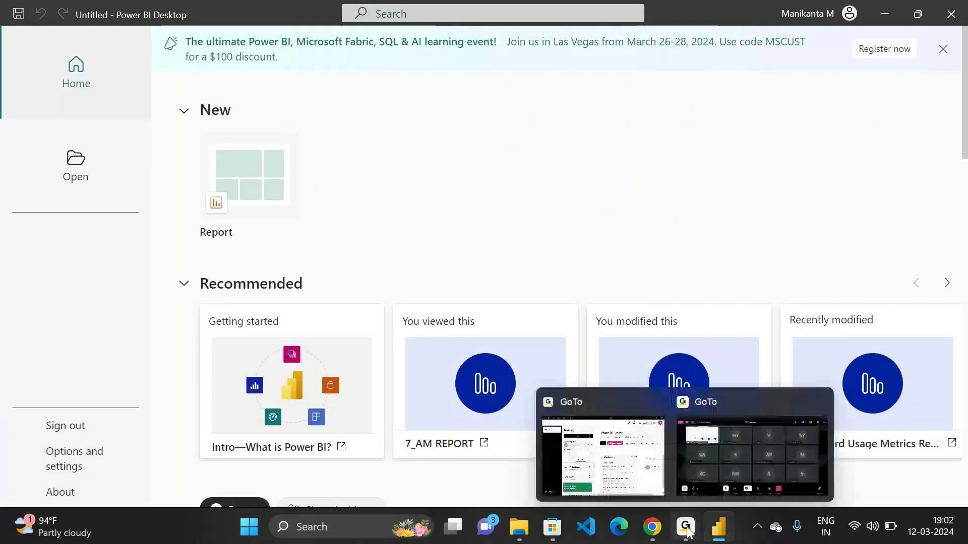
{"action": "left_click", "coordinate": [736, 452]}
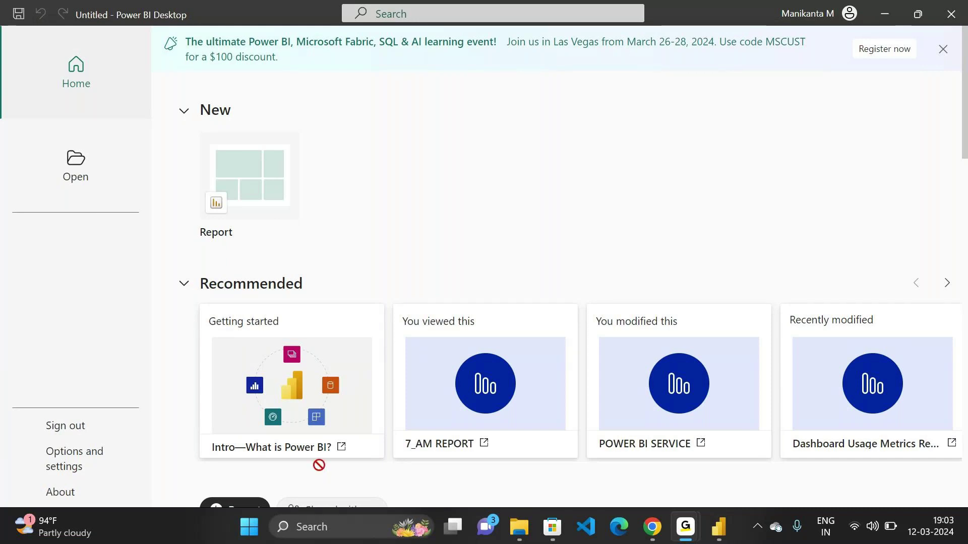
{"action": "mouse_move", "coordinate": [718, 538]}
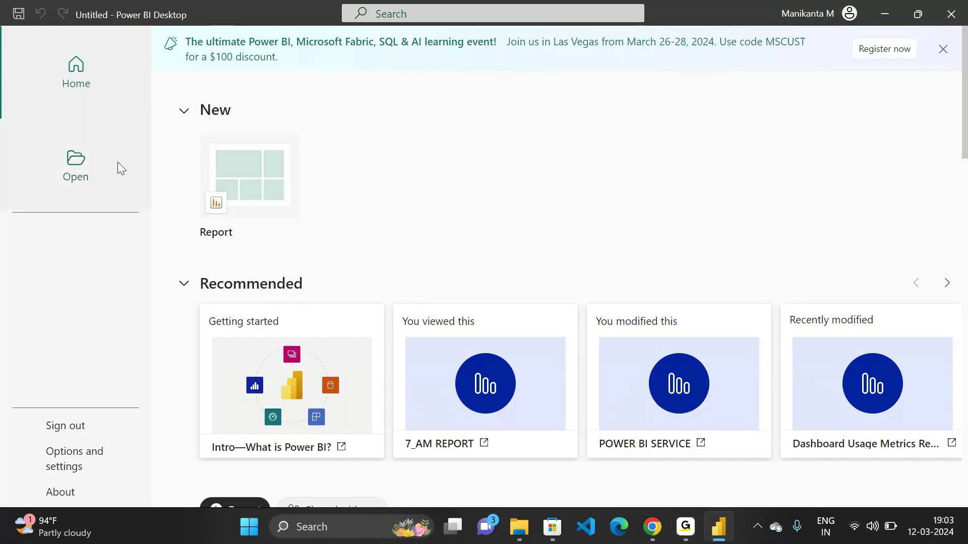
Start a new blank report and expand the Data pane
{"action": "left_click", "coordinate": [244, 189]}
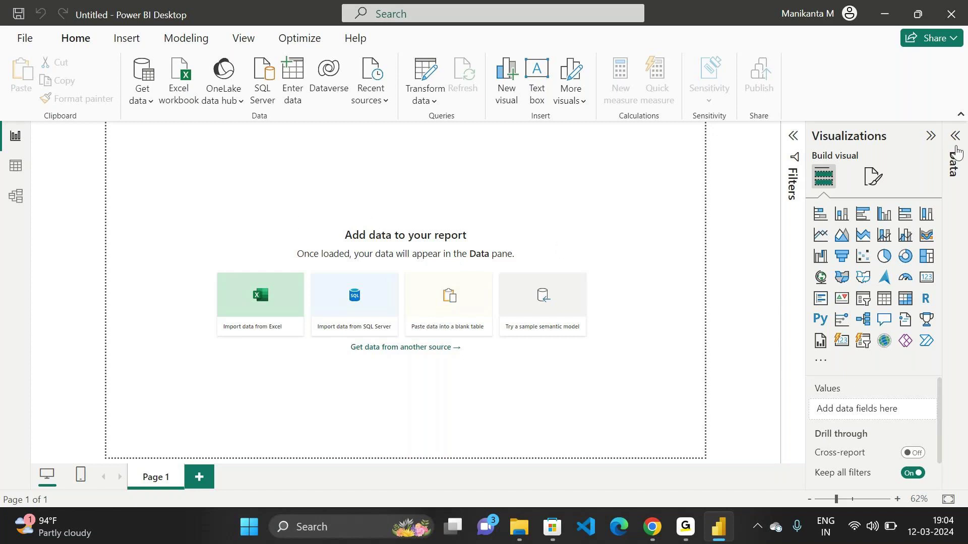
{"action": "left_click", "coordinate": [955, 151]}
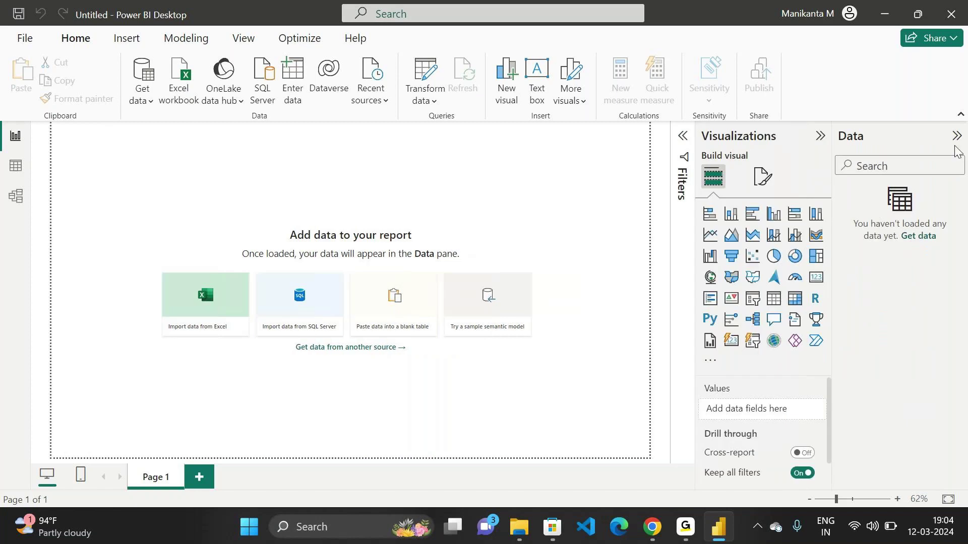
{"action": "left_click", "coordinate": [956, 137]}
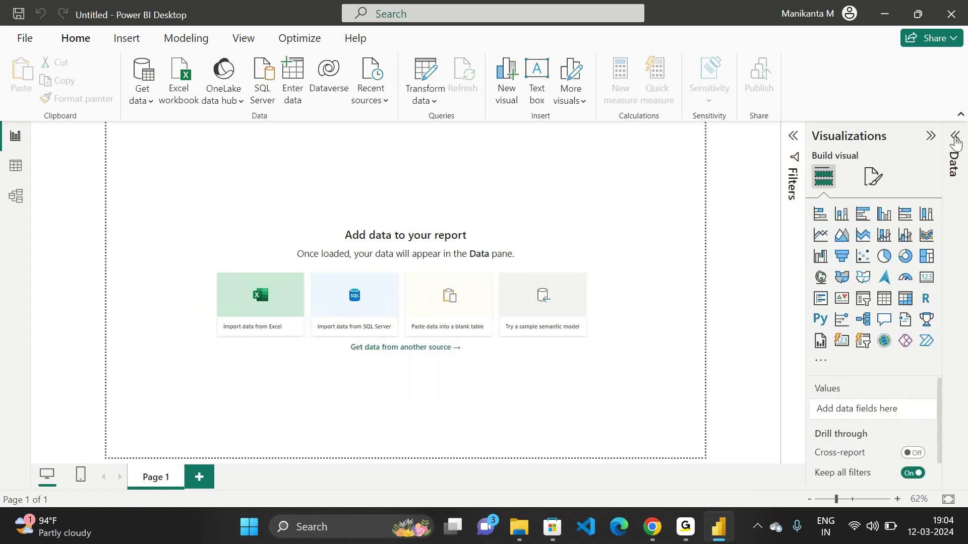
{"action": "left_click", "coordinate": [955, 142]}
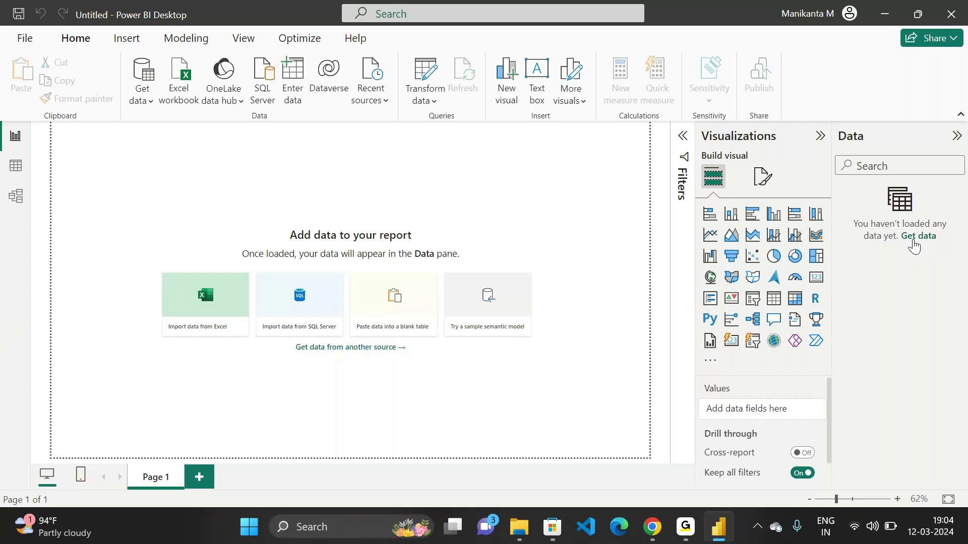
Open Get Data from the Data pane, review the list of all available connectors, and close the dialog
{"action": "left_click", "coordinate": [915, 237]}
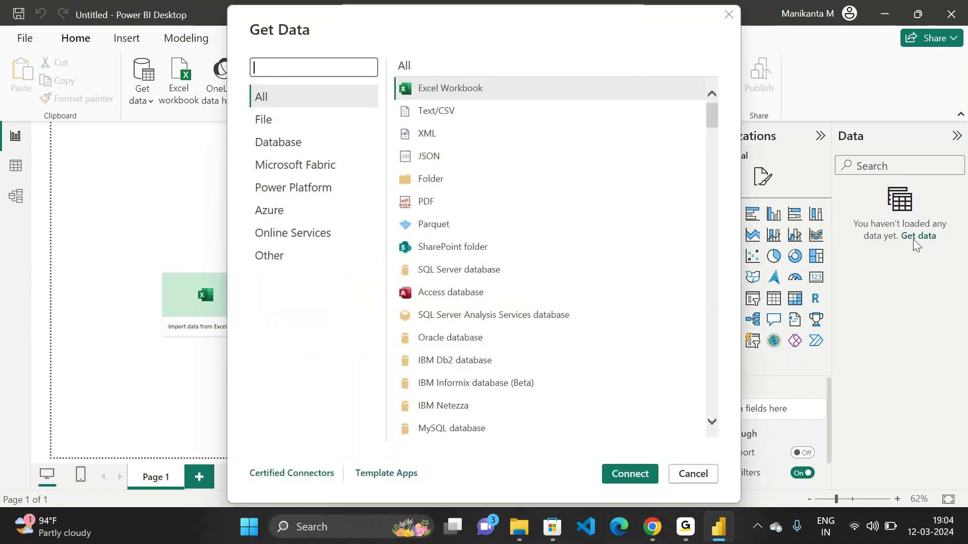
{"action": "scroll", "coordinate": [565, 219], "scroll_direction": "down", "scroll_amount": 8}
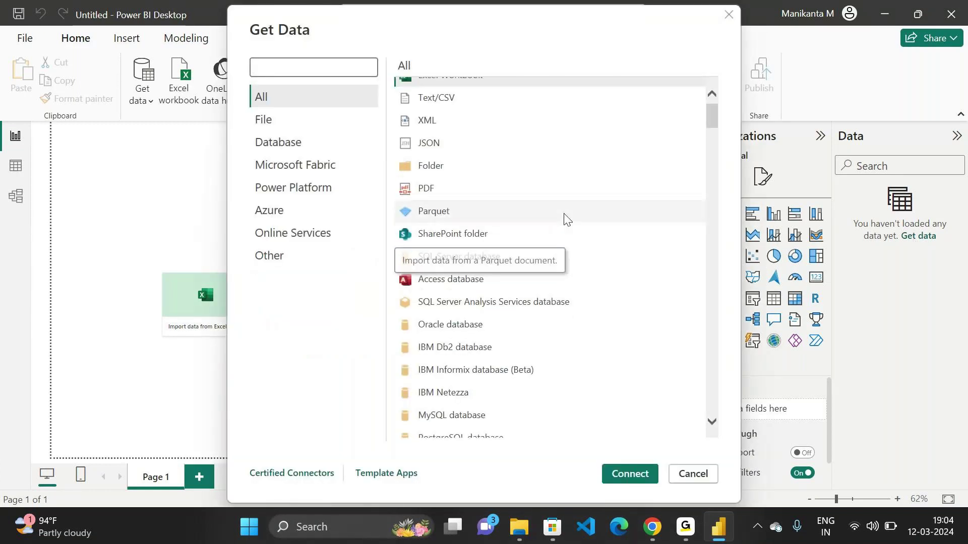
{"action": "scroll", "coordinate": [566, 218], "scroll_direction": "down", "scroll_amount": 4}
{"action": "scroll", "coordinate": [566, 218], "scroll_direction": "up", "scroll_amount": 6}
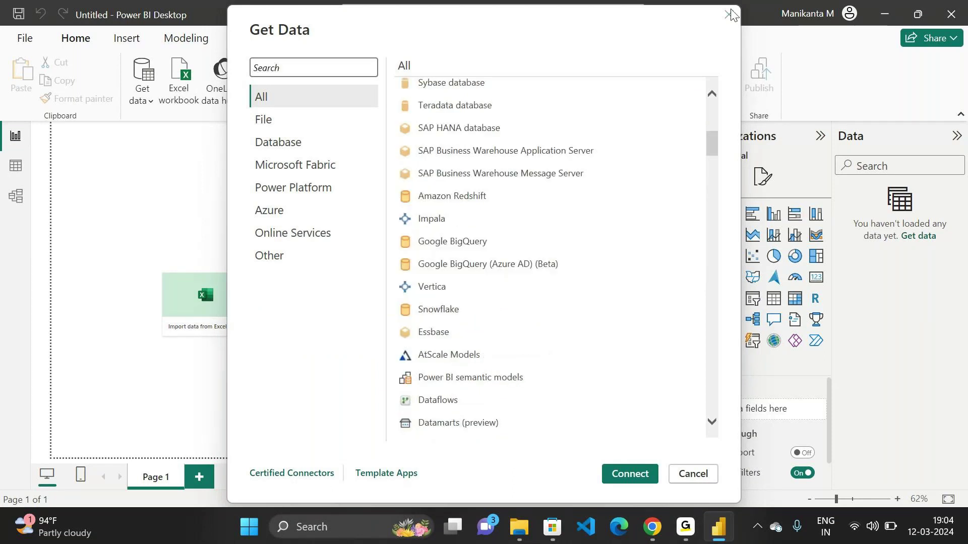
{"action": "key", "text": "Escape"}
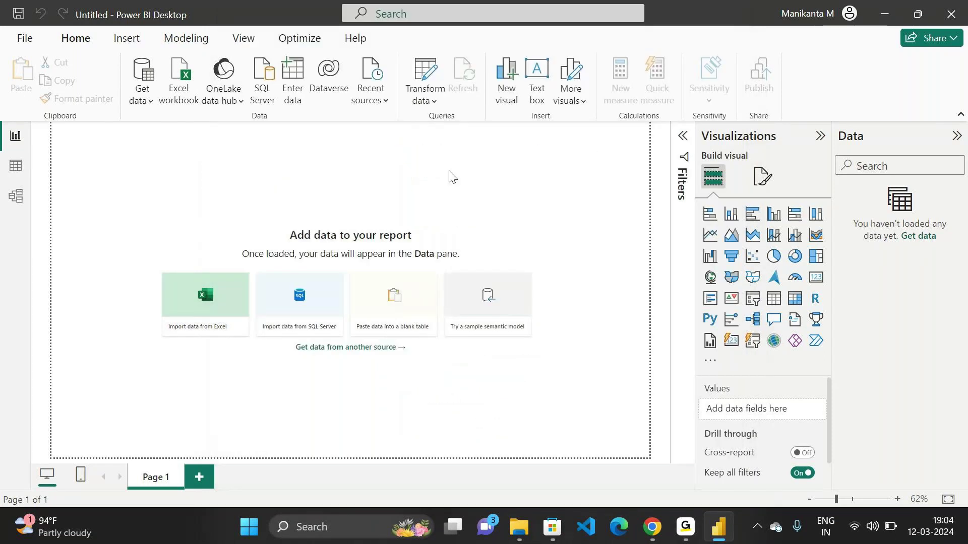
Review the data sources offered from the report canvas and the common data sources list, and collapse the Data pane
{"action": "left_click", "coordinate": [346, 348]}
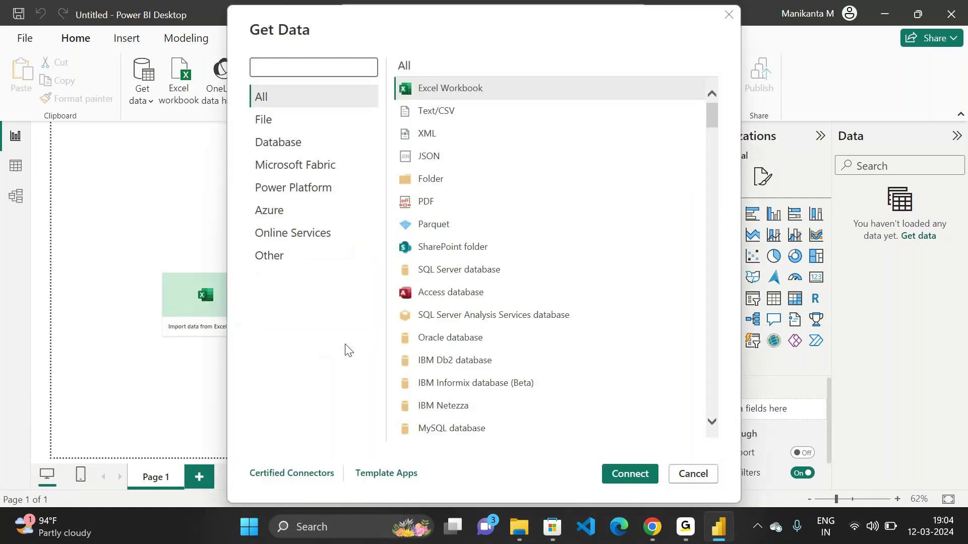
{"action": "left_click", "coordinate": [730, 15]}
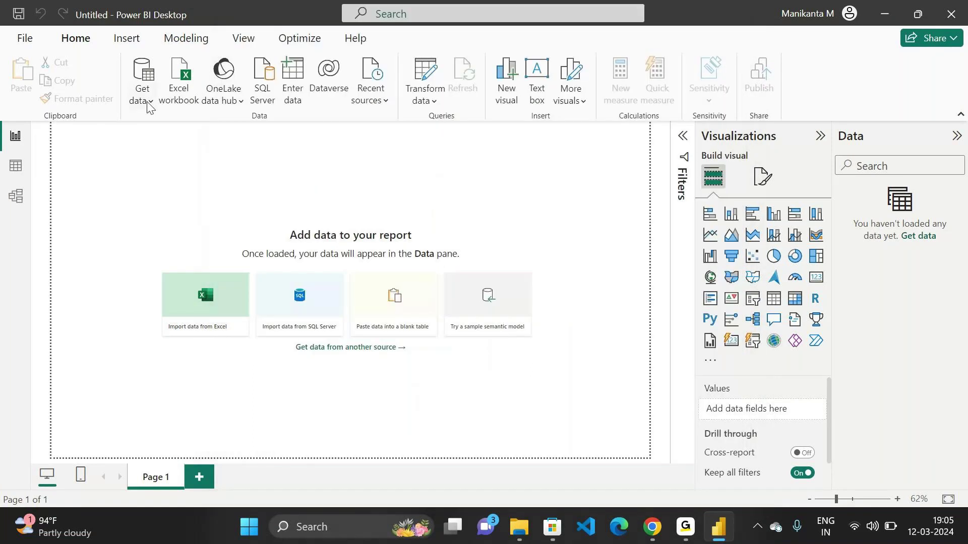
{"action": "left_click", "coordinate": [149, 103]}
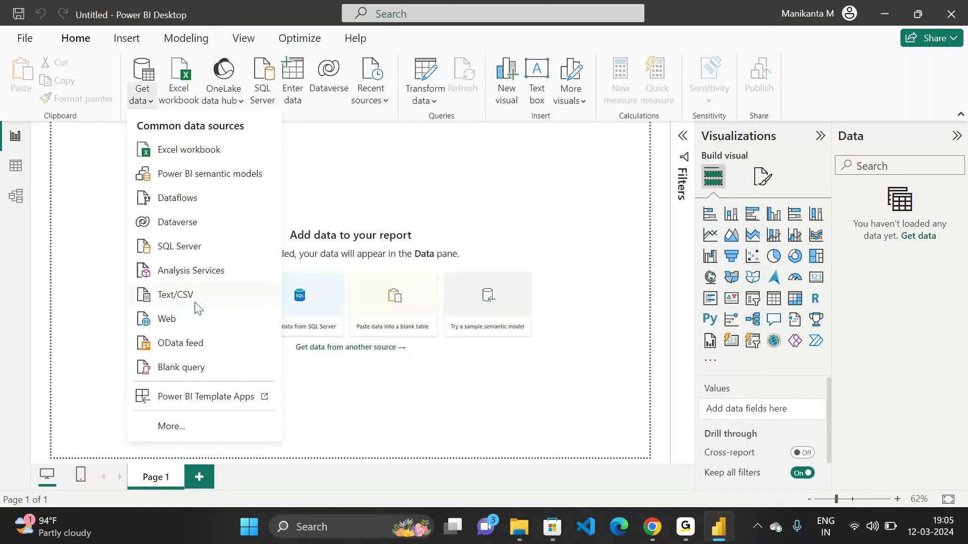
{"action": "left_click", "coordinate": [401, 207]}
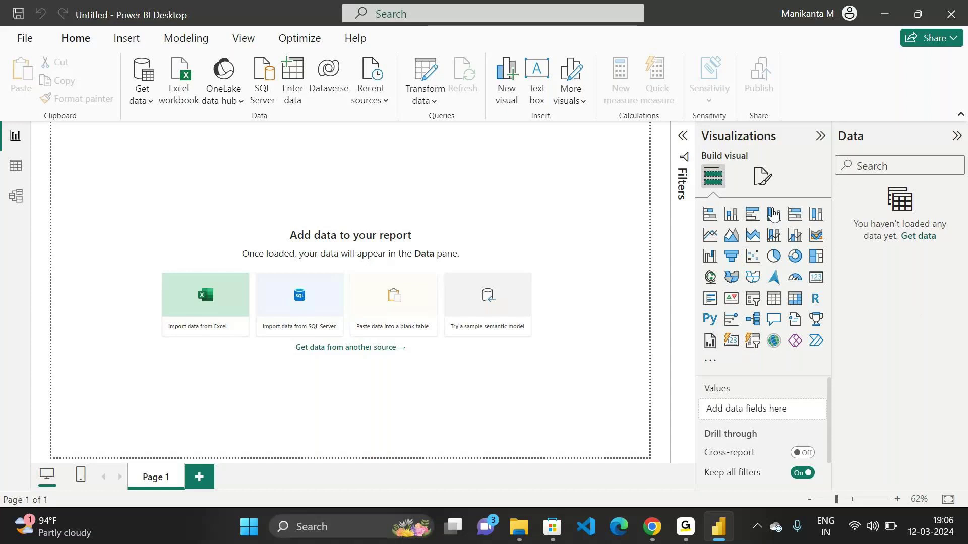
{"action": "left_click", "coordinate": [956, 136]}
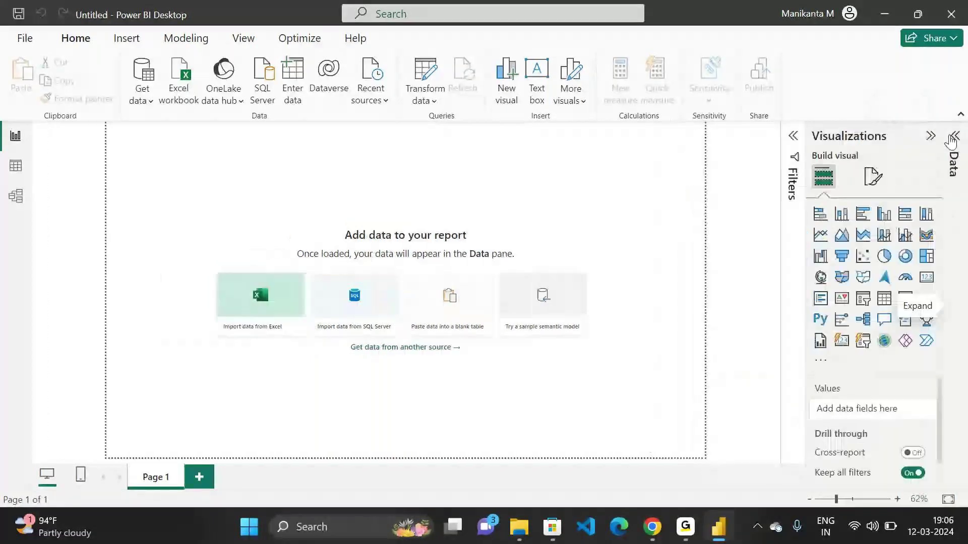
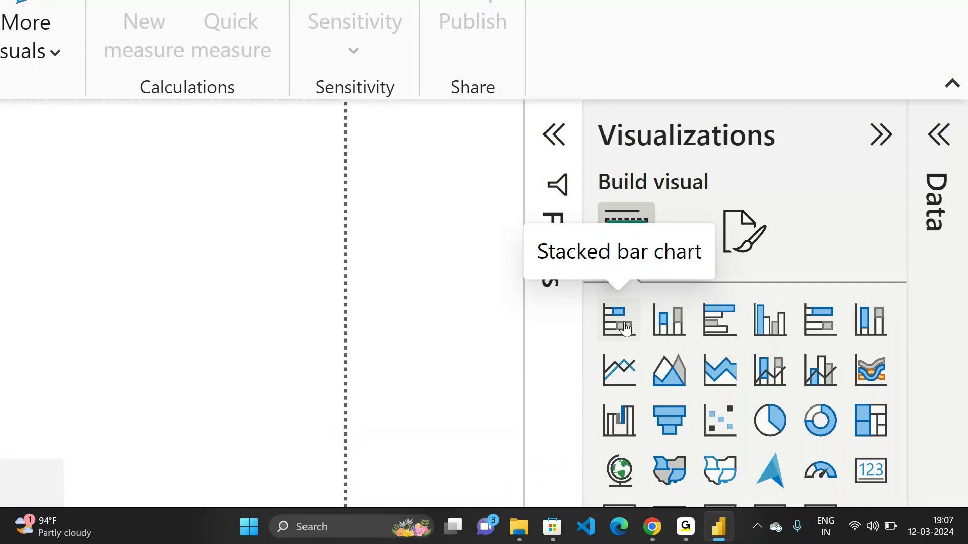
Add a stacked bar chart to Page 1, view its field wells, dismiss the data notice, and delete the chart
{"action": "left_click", "coordinate": [625, 329]}
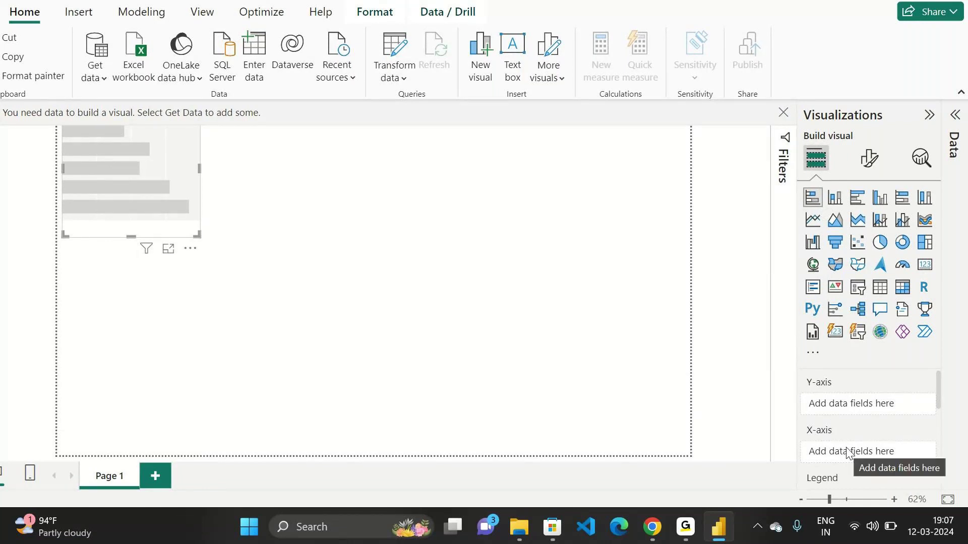
{"action": "left_click_drag", "start_coordinate": [946, 398], "coordinate": [925, 357]}
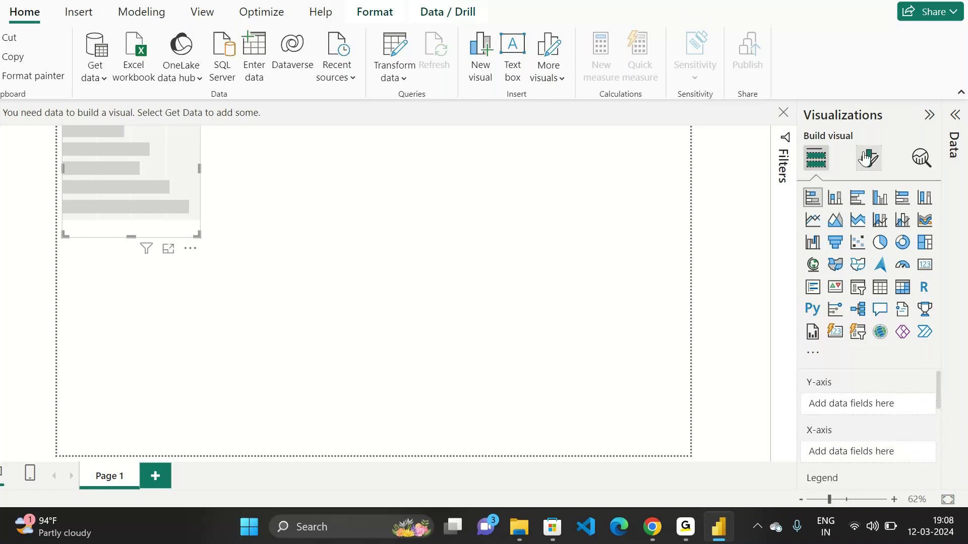
{"action": "left_click", "coordinate": [784, 111]}
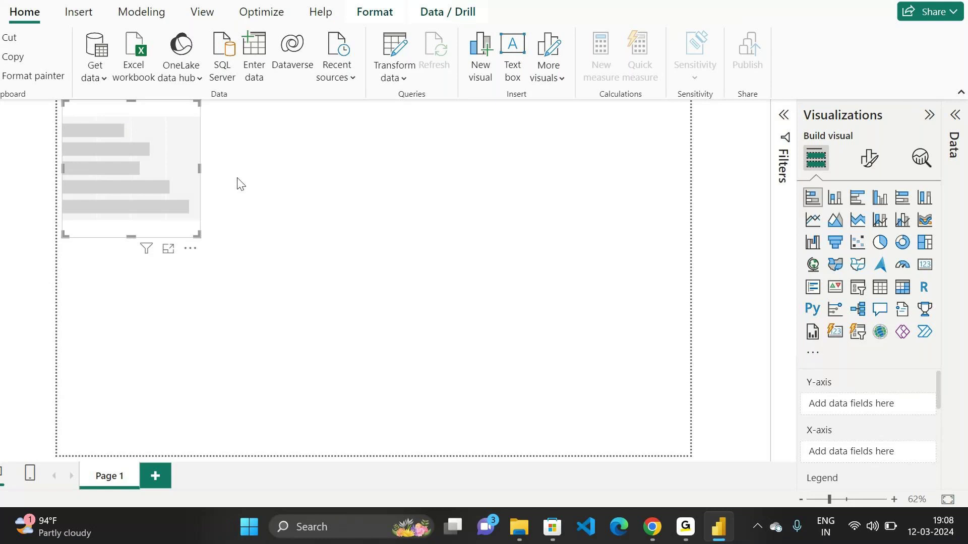
{"action": "key", "text": "Delete"}
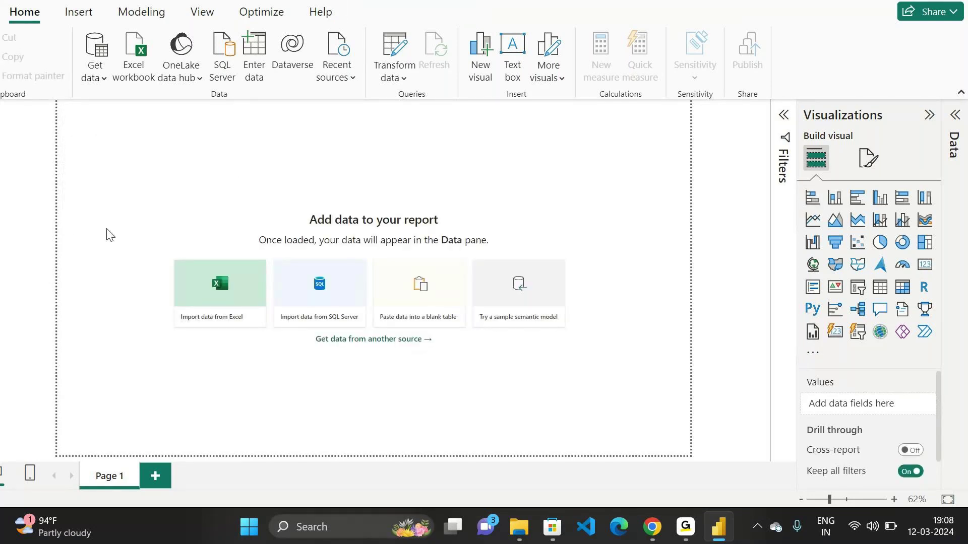
Zoom the report page out to 10% and restore its scale with a Page view option
{"action": "scroll", "coordinate": [106, 235], "scroll_direction": "down", "scroll_amount": 5, "text": "ctrl"}
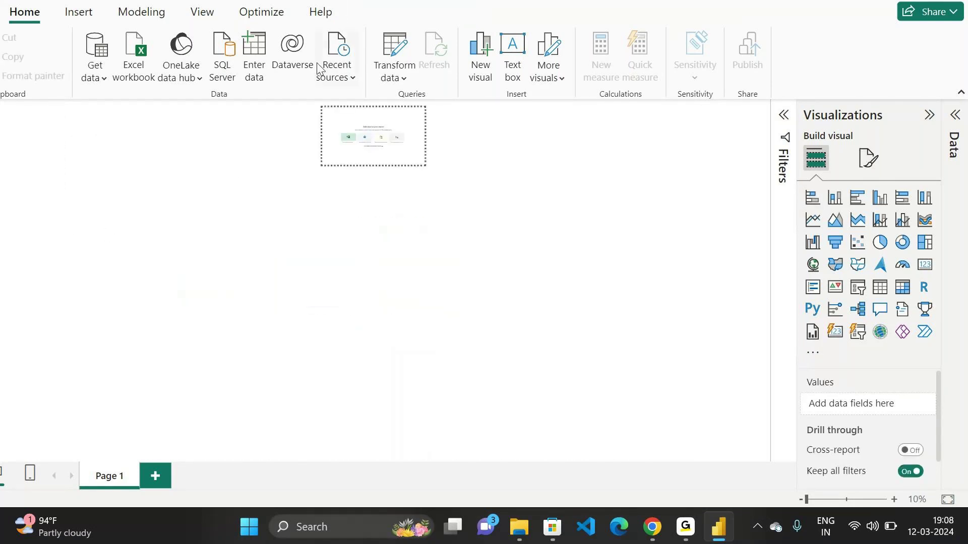
{"action": "left_click", "coordinate": [198, 13]}
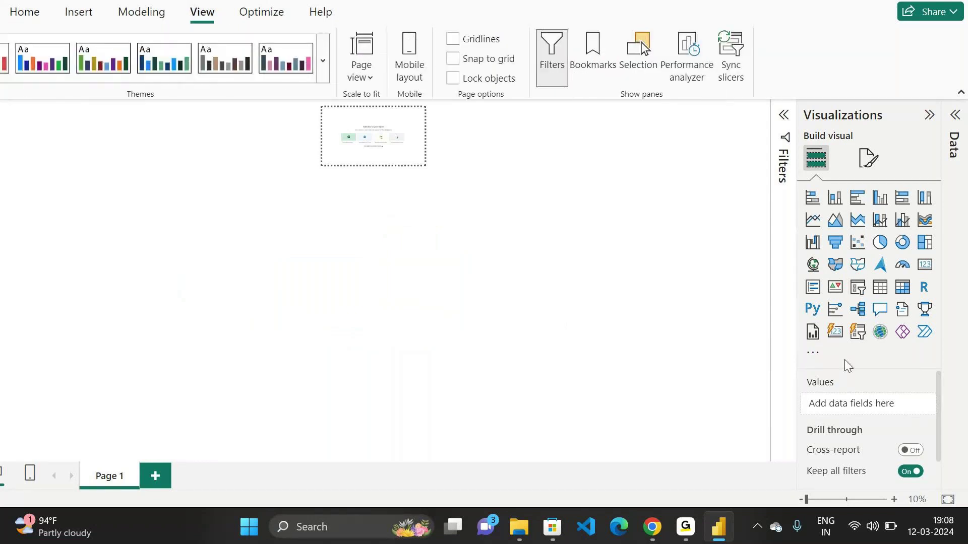
{"action": "left_click", "coordinate": [403, 102]}
{"action": "left_click", "coordinate": [396, 123]}
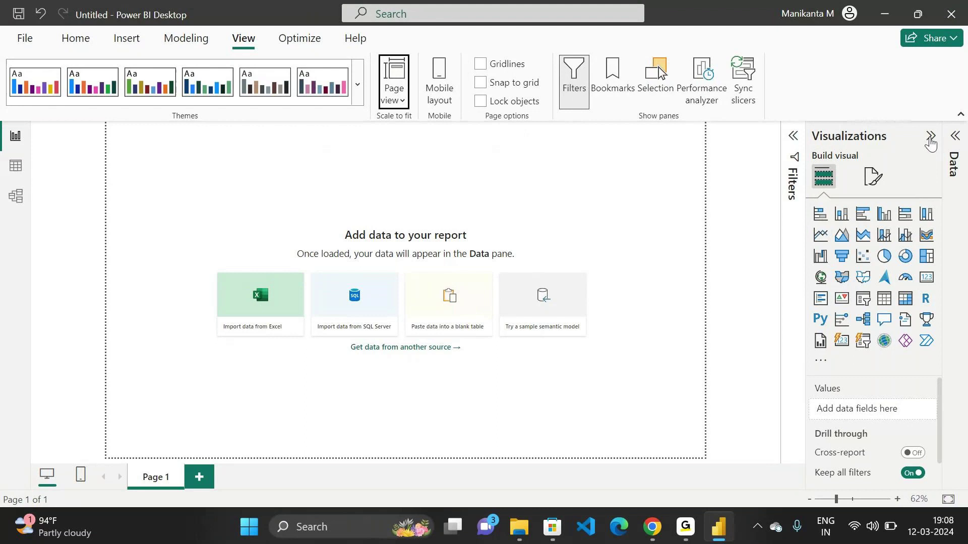
Collapse the Visualizations pane, and expand and collapse the Filters pane to show its filter areas
{"action": "left_click", "coordinate": [930, 137]}
{"action": "left_click", "coordinate": [903, 137]}
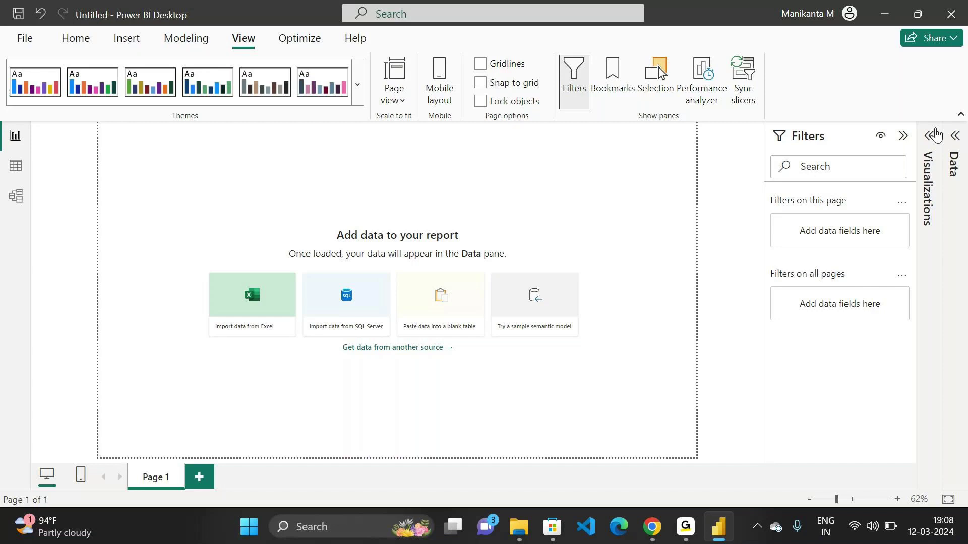
{"action": "left_click", "coordinate": [903, 136]}
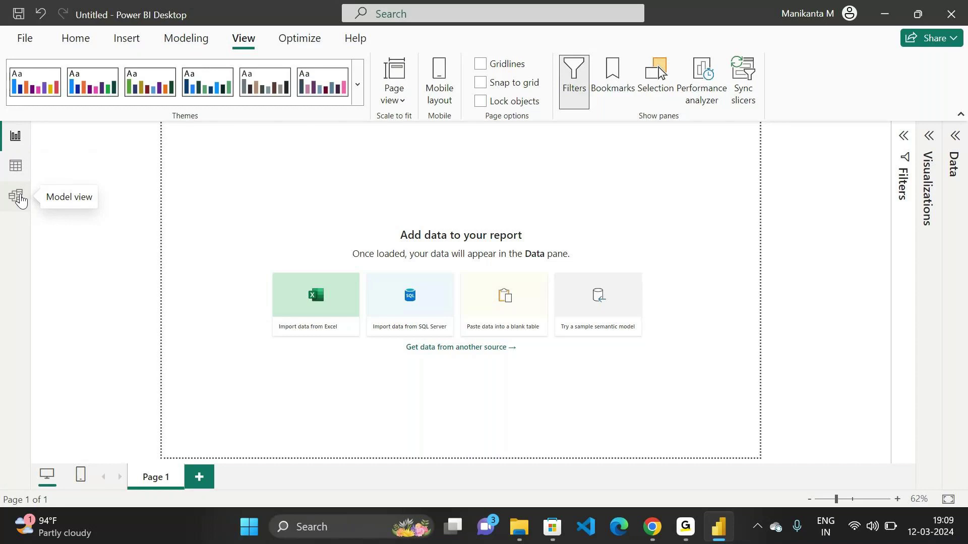
Search Windows for NOTE and open Notepad++
{"action": "key", "text": "super"}
{"action": "type", "text": "NOTE"}
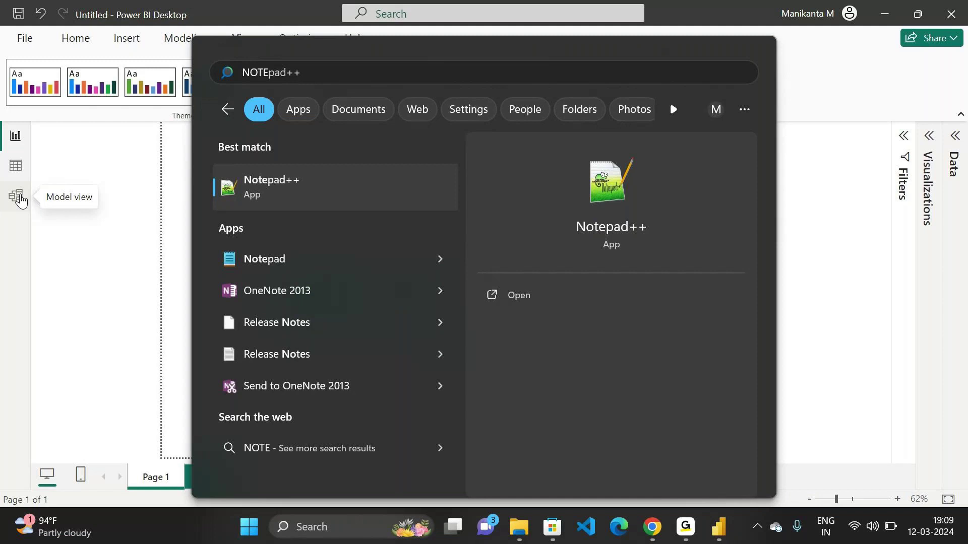
{"action": "key", "text": "Escape"}
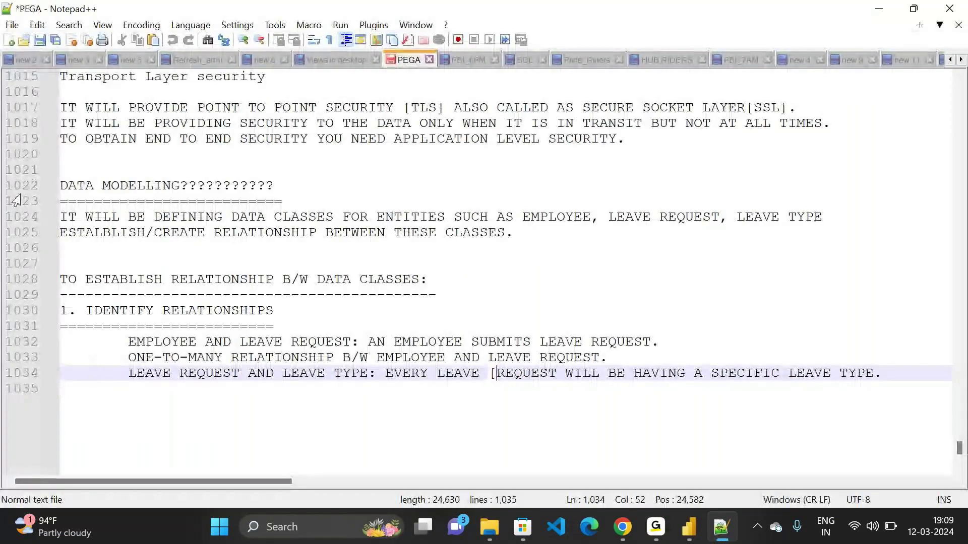
Look through the PEGA, Views in desktop, and new 8 notes and bring the earlier open files into reach
{"action": "scroll", "coordinate": [17, 200], "scroll_direction": "up", "scroll_amount": 20}
{"action": "scroll", "coordinate": [17, 200], "scroll_direction": "up", "scroll_amount": 20}
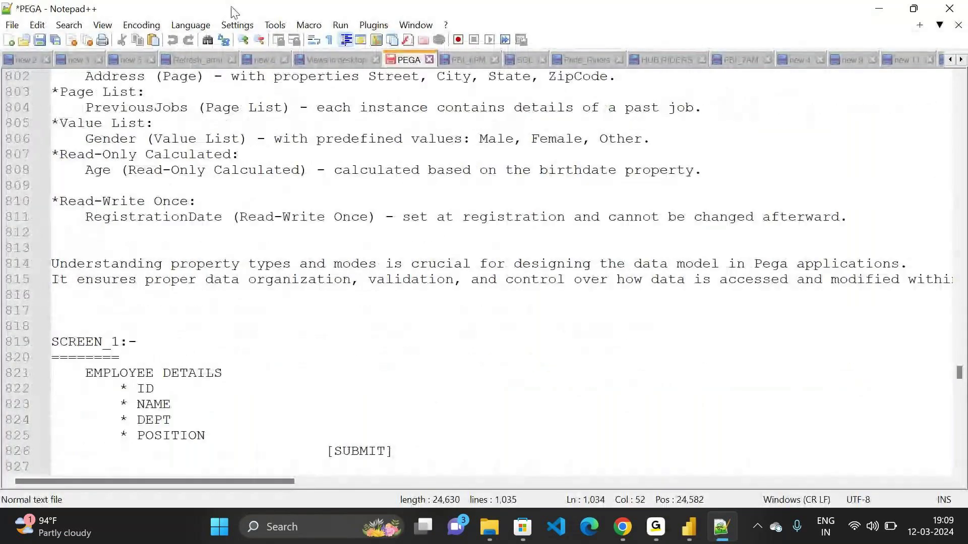
{"action": "left_click", "coordinate": [335, 59]}
{"action": "left_click", "coordinate": [271, 60]}
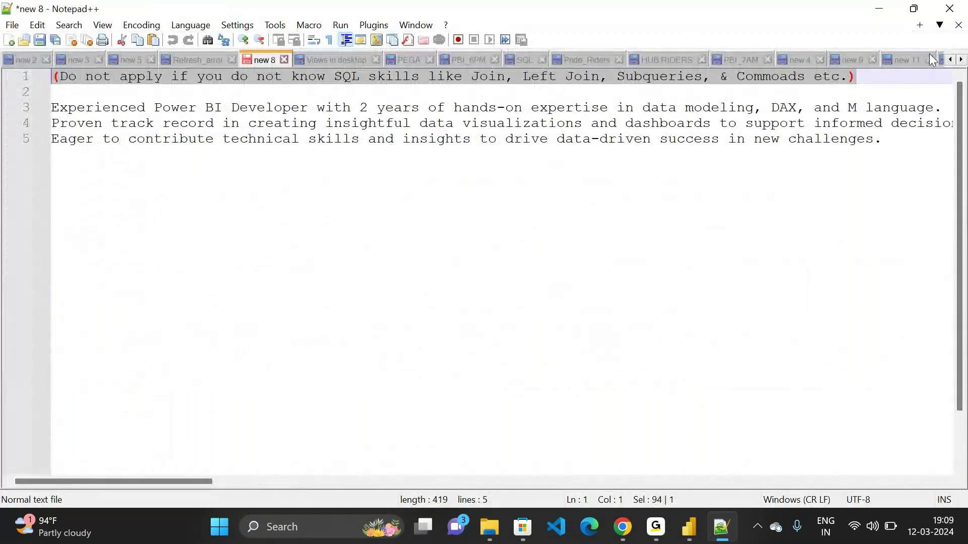
{"action": "left_click", "coordinate": [950, 59]}
{"action": "left_click", "coordinate": [952, 61]}
{"action": "left_click", "coordinate": [952, 61]}
{"action": "left_click", "coordinate": [952, 60]}
{"action": "left_click", "coordinate": [952, 60]}
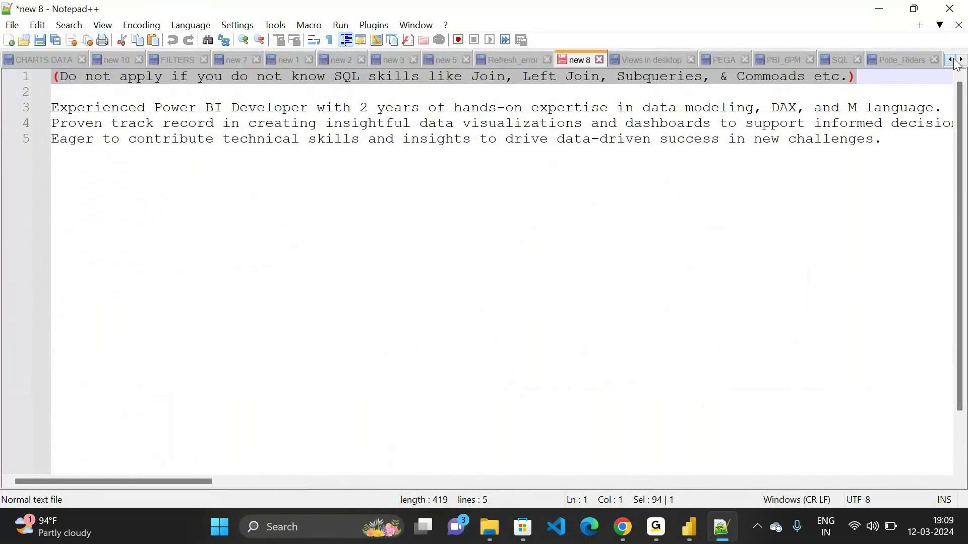
{"action": "left_click", "coordinate": [952, 60]}
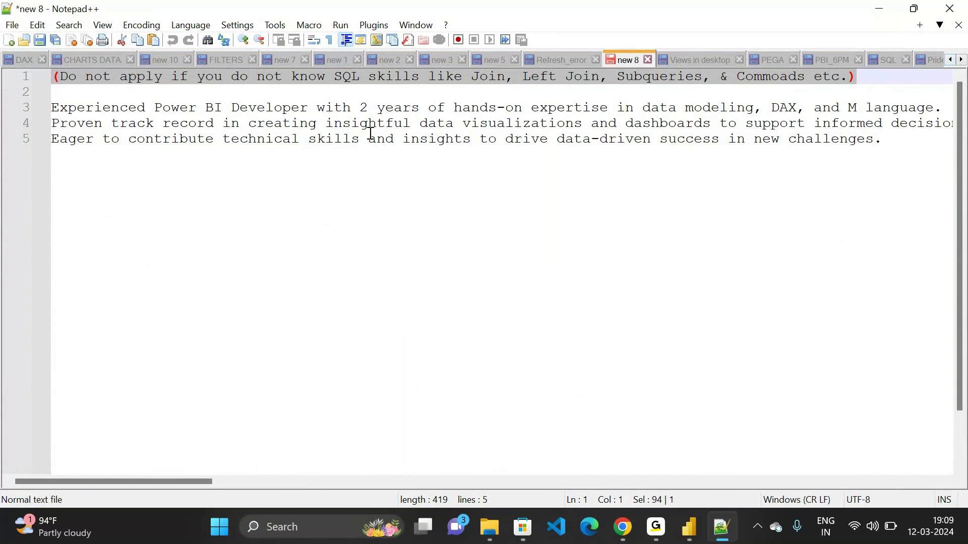
Look through the FILTERS, new 7, new 1, new 2, new 5, Refresh_error and new 8 notes, and open the Views in desktop note
{"action": "left_click", "coordinate": [223, 59]}
{"action": "scroll", "coordinate": [264, 220], "scroll_direction": "down", "scroll_amount": 20}
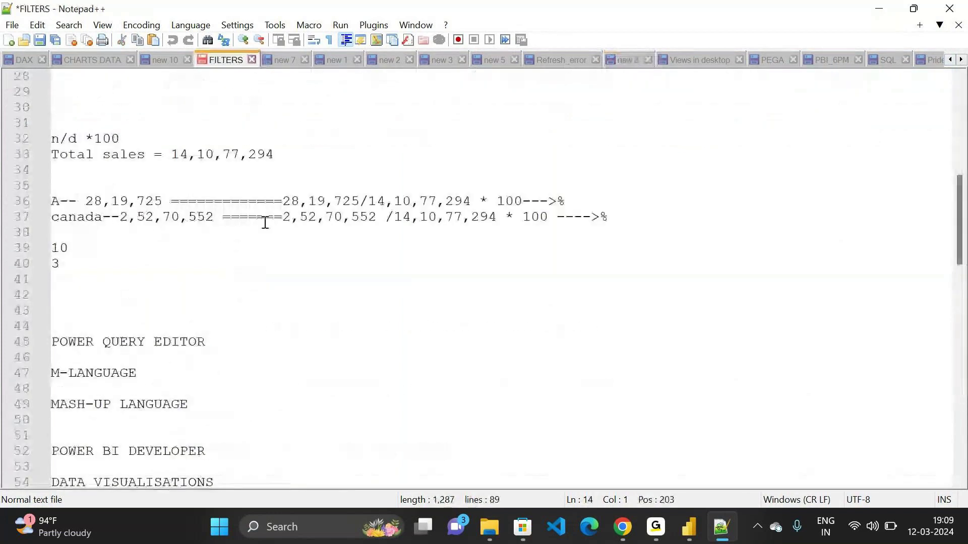
{"action": "scroll", "coordinate": [265, 223], "scroll_direction": "up", "scroll_amount": 18}
{"action": "left_click", "coordinate": [295, 60]}
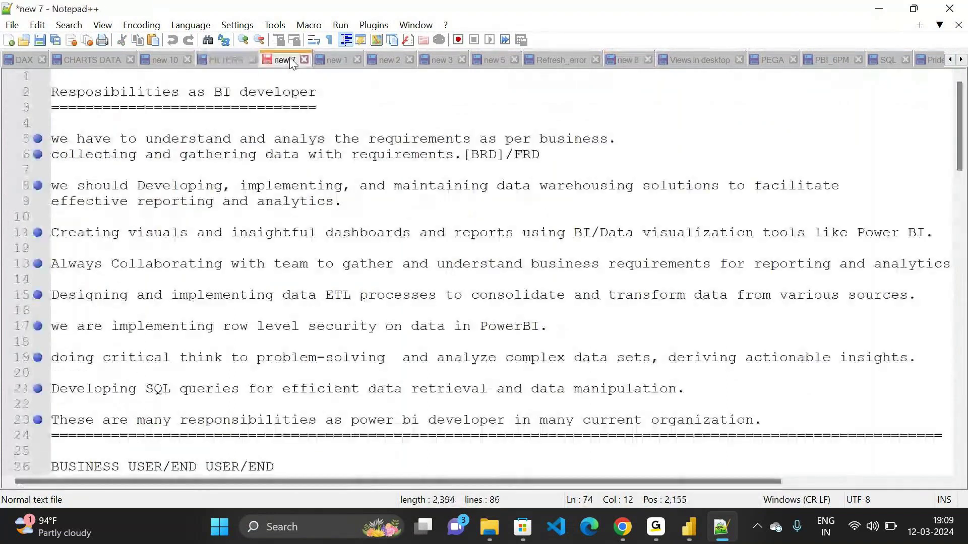
{"action": "scroll", "coordinate": [303, 63], "scroll_direction": "down", "scroll_amount": 15}
{"action": "left_click", "coordinate": [337, 62]}
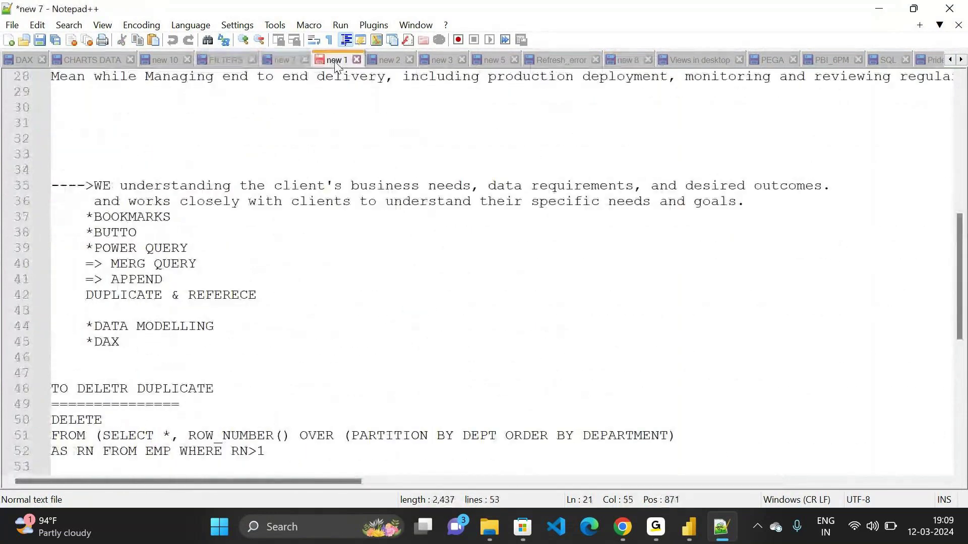
{"action": "left_click", "coordinate": [398, 59]}
{"action": "left_click", "coordinate": [494, 60]}
{"action": "left_click", "coordinate": [555, 60]}
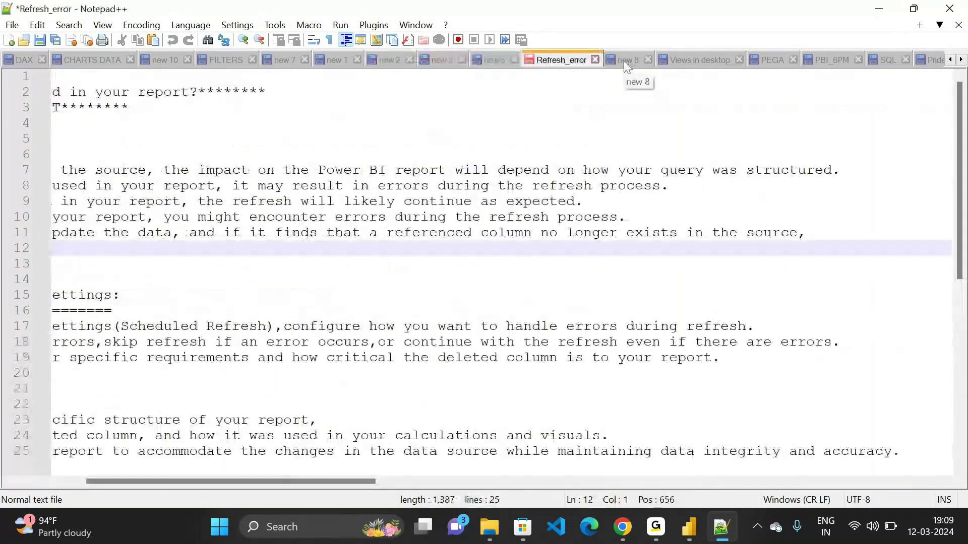
{"action": "left_click", "coordinate": [625, 61]}
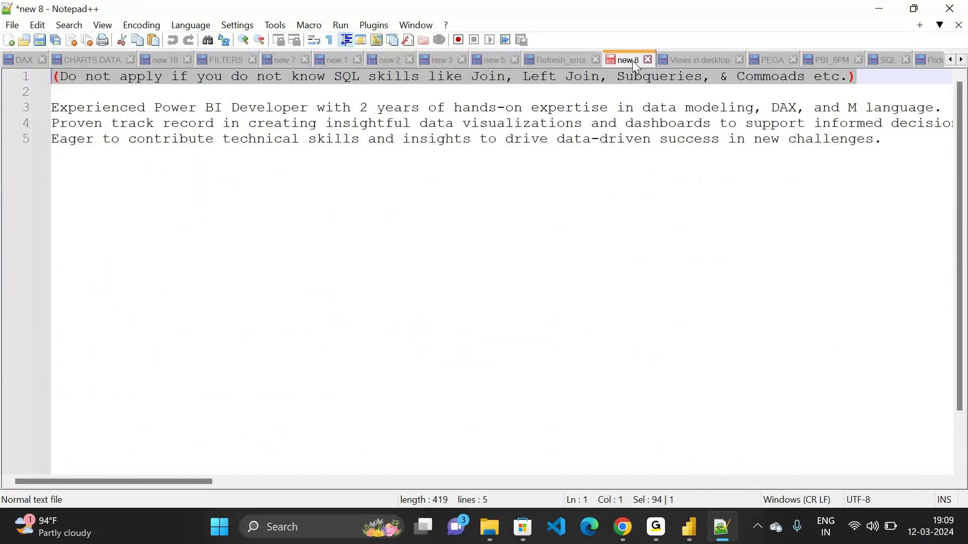
{"action": "left_click", "coordinate": [698, 60]}
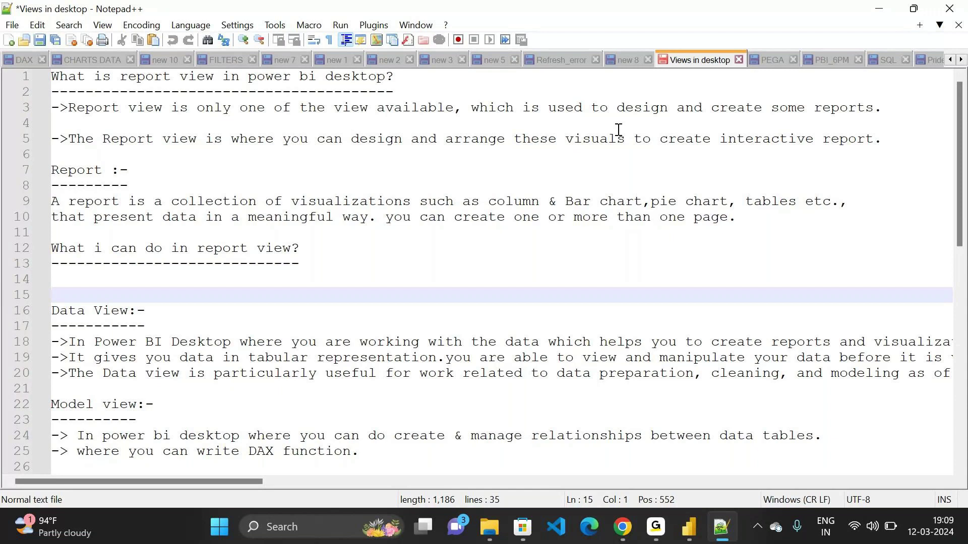
Highlight the two Report view description lines in the note and compare them with Report view and its Home commands in Power BI Desktop
{"action": "left_click", "coordinate": [883, 106]}
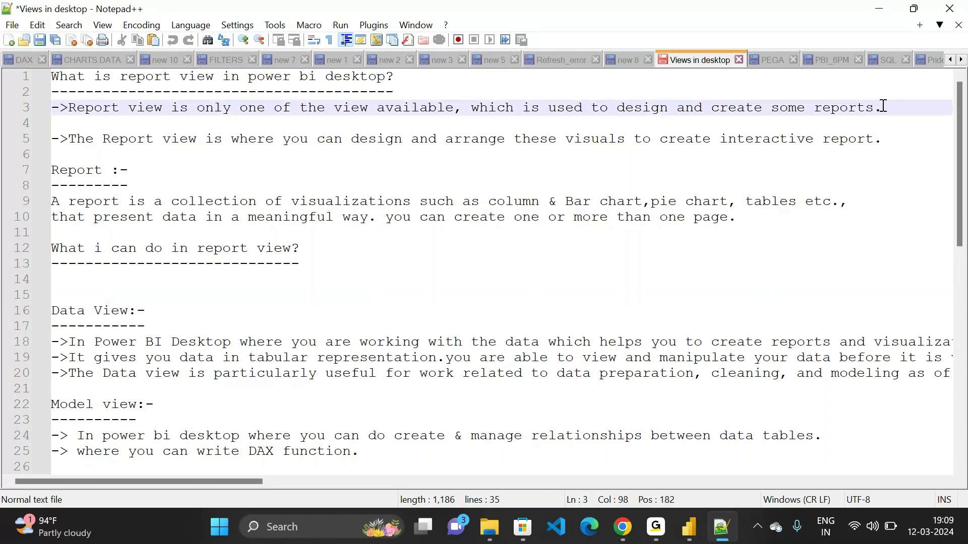
{"action": "left_click_drag", "start_coordinate": [882, 107], "coordinate": [472, 109]}
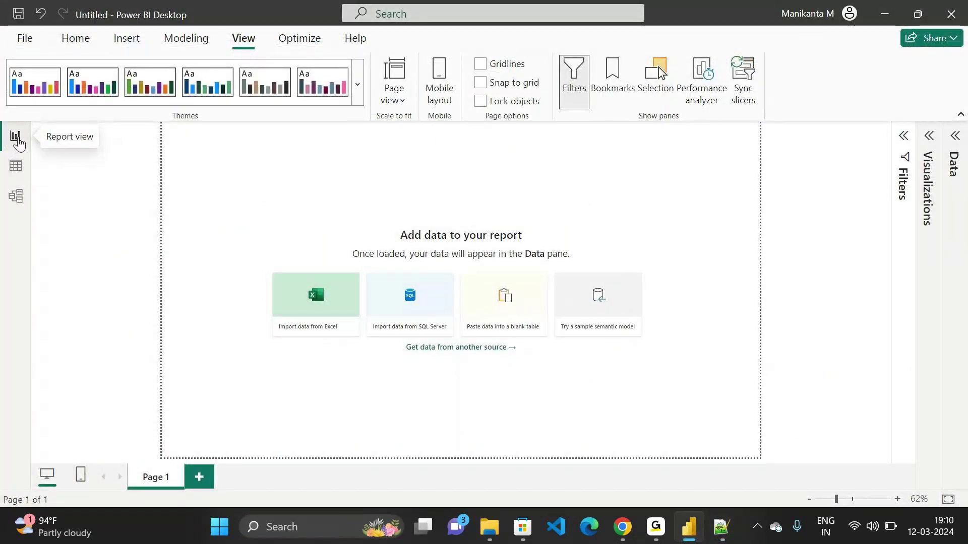
{"action": "left_click", "coordinate": [83, 41]}
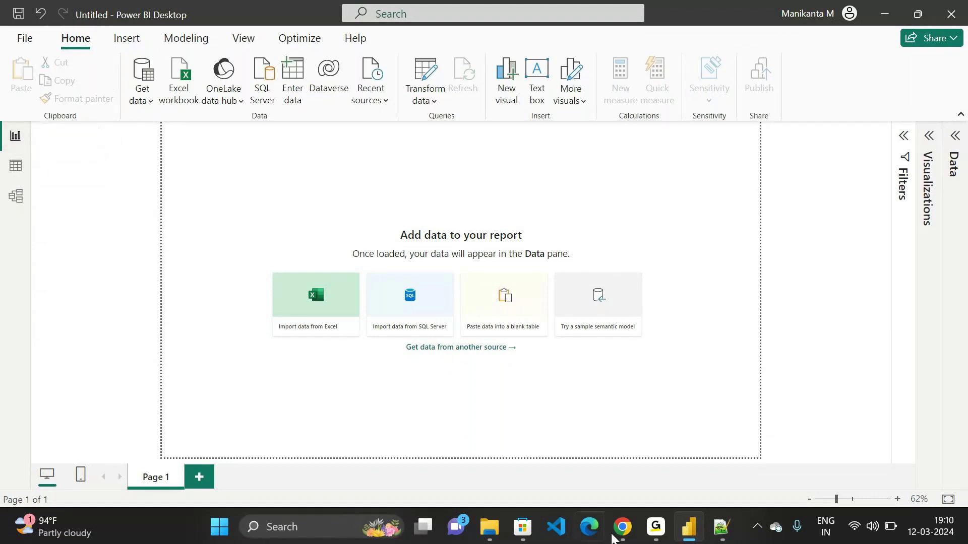
{"action": "left_click", "coordinate": [722, 529]}
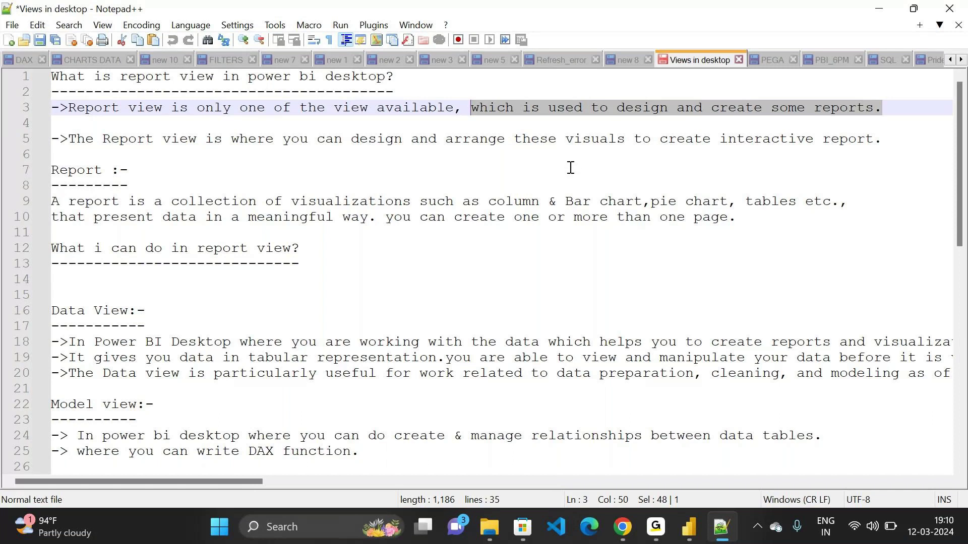
{"action": "left_click_drag", "start_coordinate": [893, 142], "coordinate": [52, 109]}
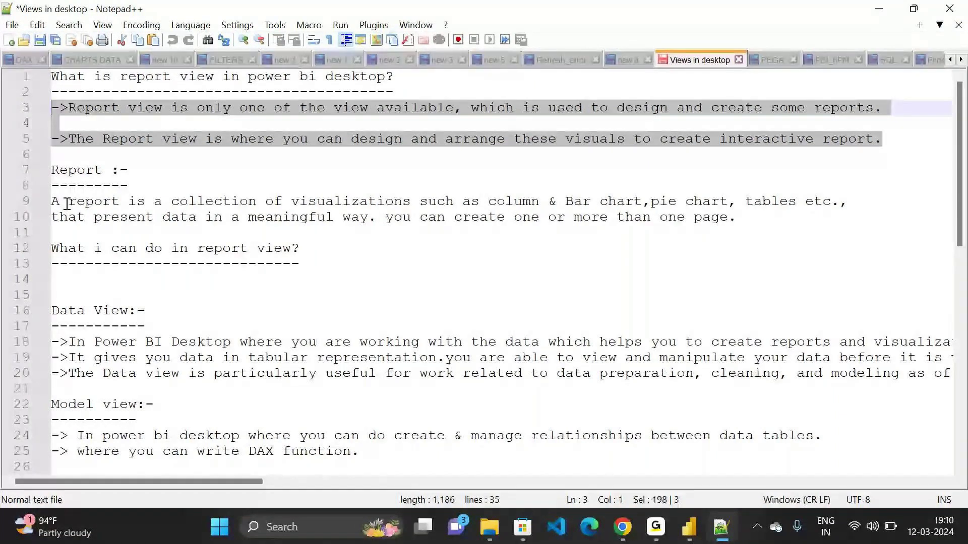
Put the sentence "you can create one or more than one page." on its own line and go to the Data View section
{"action": "left_click", "coordinate": [386, 217]}
{"action": "key", "text": "Return"}
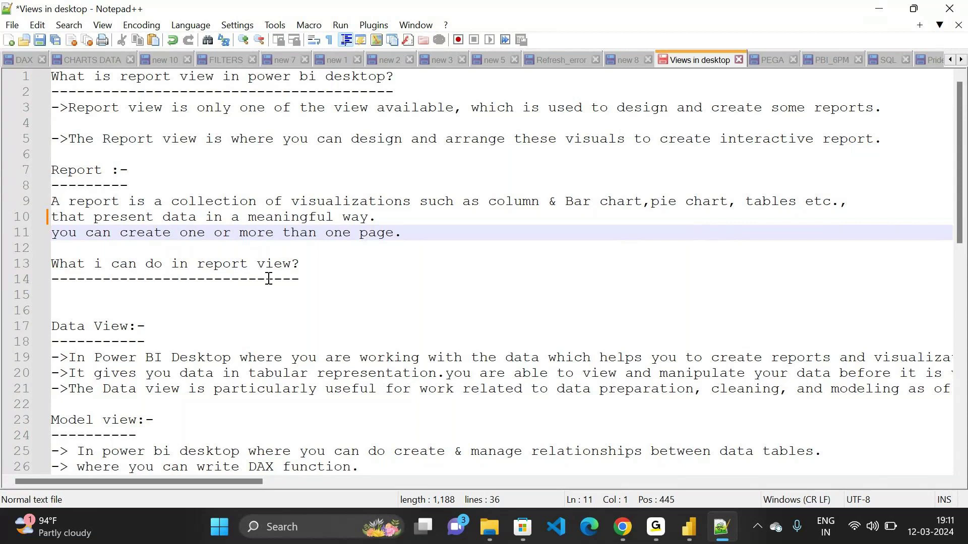
{"action": "scroll", "coordinate": [267, 277], "scroll_direction": "down", "scroll_amount": 3}
{"action": "scroll", "coordinate": [269, 279], "scroll_direction": "up", "scroll_amount": 1}
{"action": "scroll", "coordinate": [268, 279], "scroll_direction": "up", "scroll_amount": 2}
{"action": "left_click", "coordinate": [319, 267]}
{"action": "scroll", "coordinate": [319, 267], "scroll_direction": "down", "scroll_amount": 2}
{"action": "left_click", "coordinate": [137, 248]}
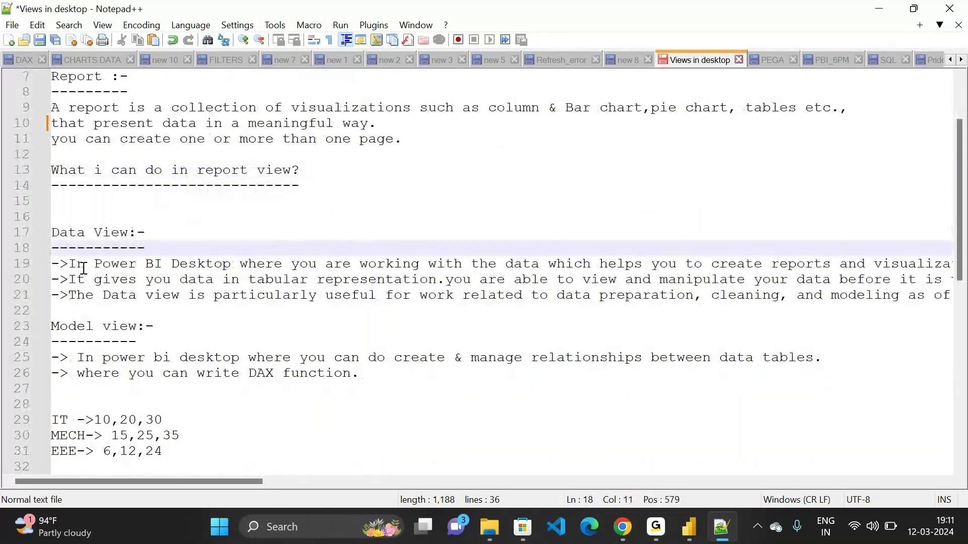
Switch to Power BI Desktop, open Table view, and return to the Views in desktop note in Notepad++
{"action": "left_click", "coordinate": [689, 527]}
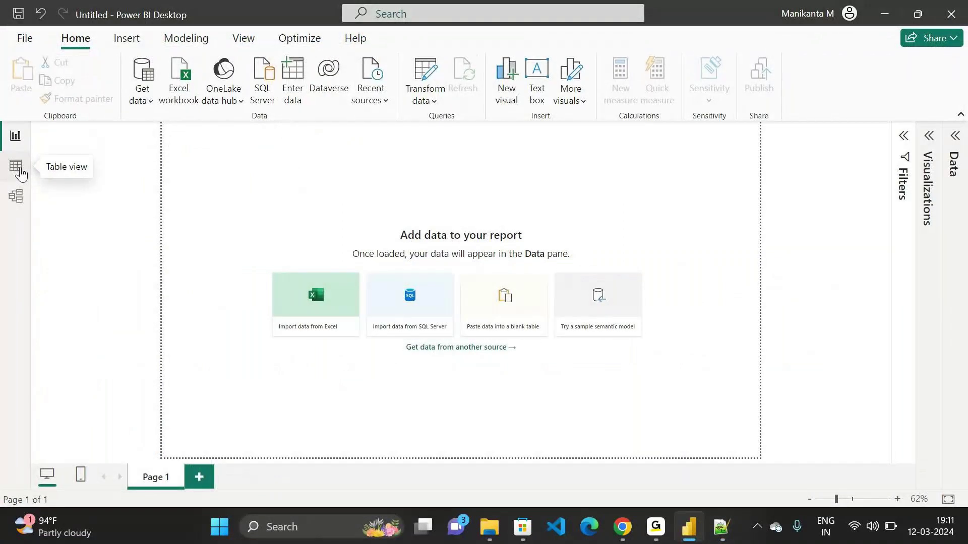
{"action": "left_click", "coordinate": [15, 166]}
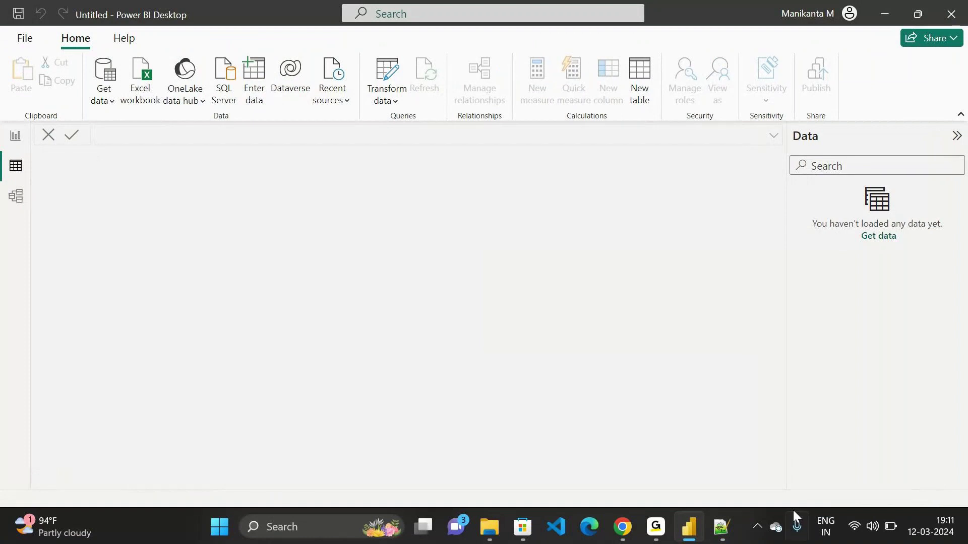
{"action": "left_click", "coordinate": [722, 528]}
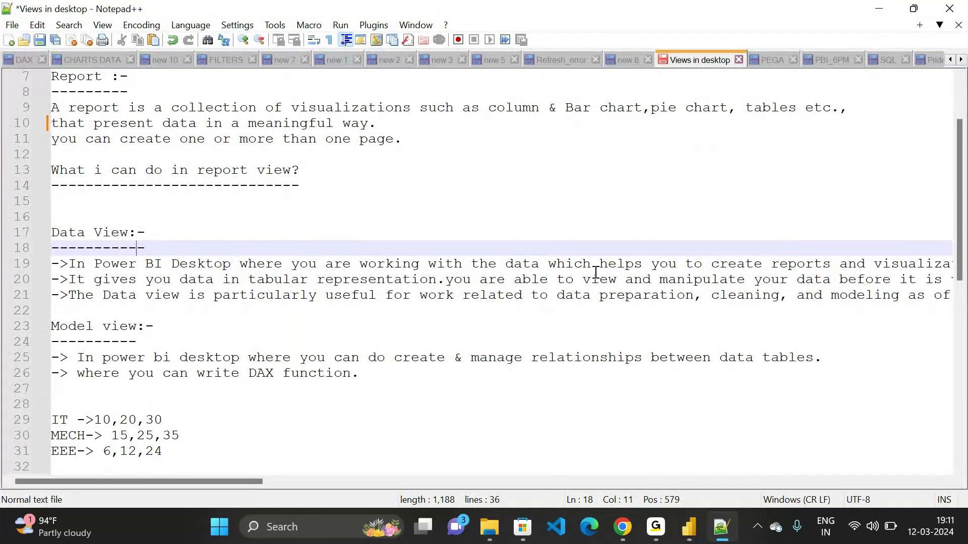
Read the three Data View lines of the note through to their ends
{"action": "scroll", "coordinate": [601, 272], "scroll_direction": "right", "scroll_amount": 3}
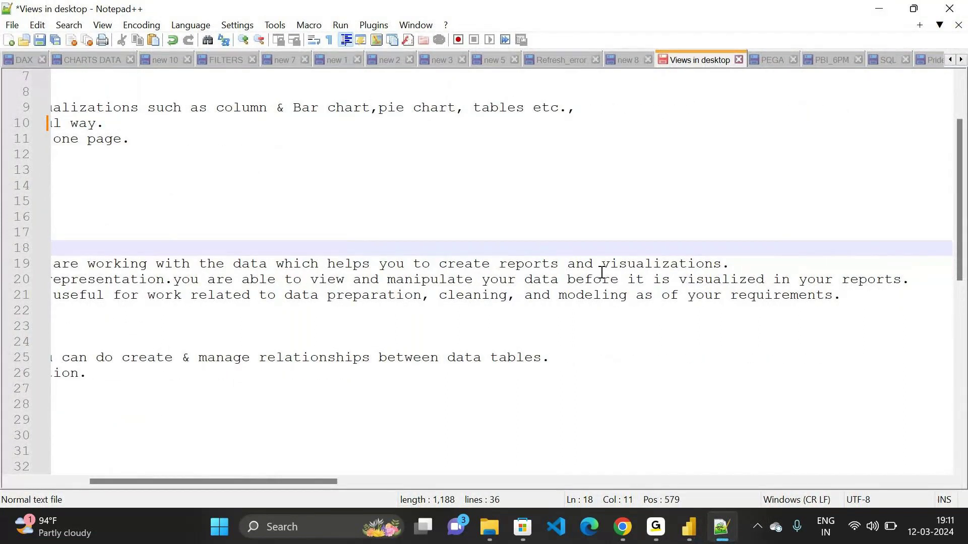
{"action": "scroll", "coordinate": [602, 272], "scroll_direction": "left", "scroll_amount": 1}
{"action": "scroll", "coordinate": [601, 272], "scroll_direction": "left", "scroll_amount": 5}
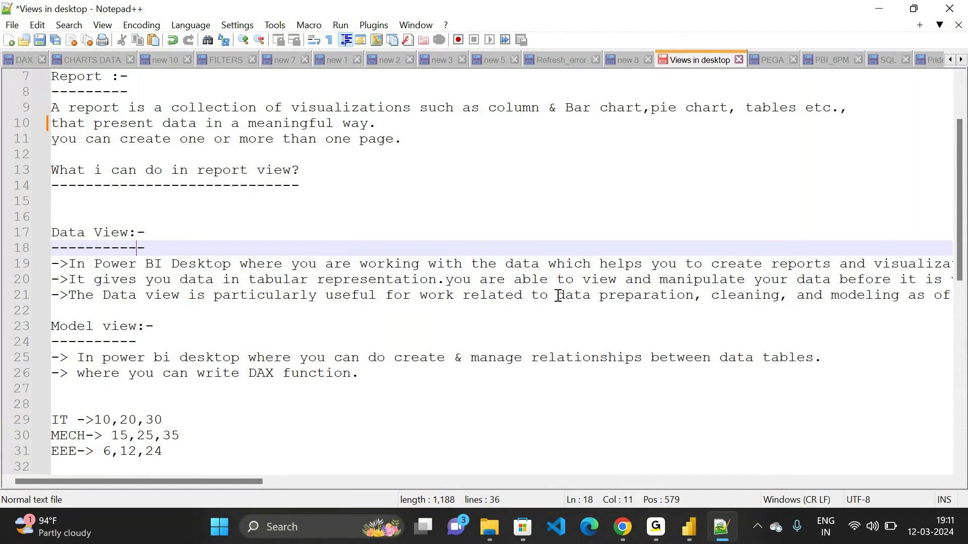
{"action": "scroll", "coordinate": [559, 296], "scroll_direction": "right", "scroll_amount": 3}
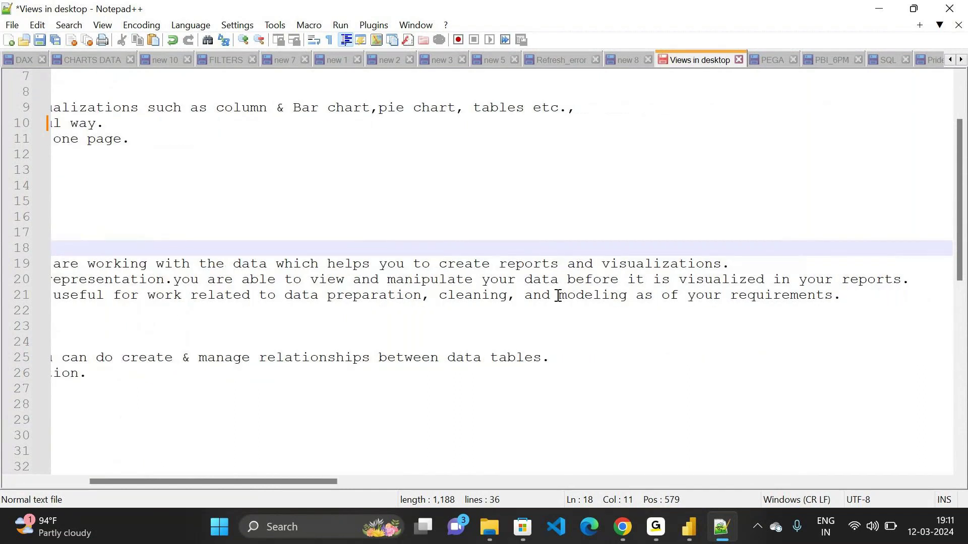
{"action": "scroll", "coordinate": [558, 295], "scroll_direction": "left", "scroll_amount": 3}
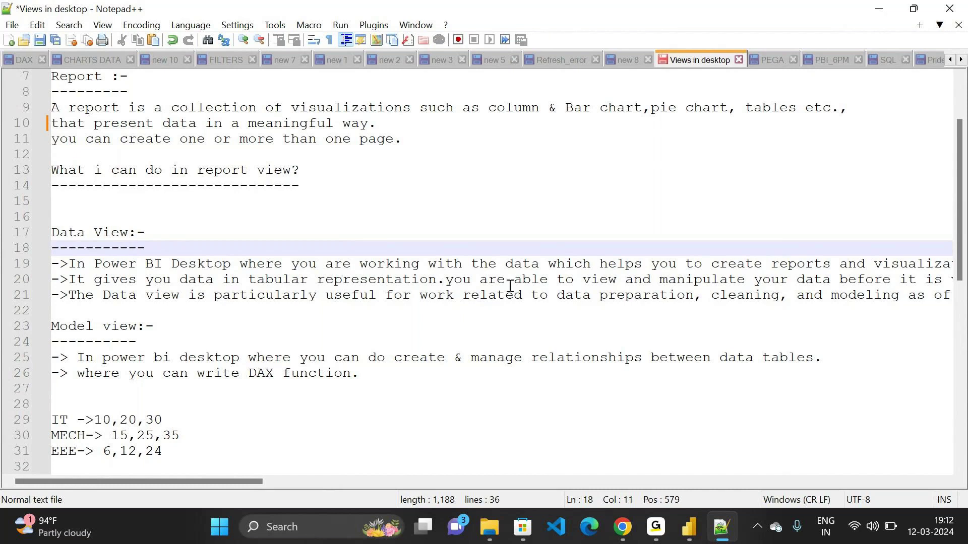
{"action": "scroll", "coordinate": [510, 285], "scroll_direction": "right", "scroll_amount": 3}
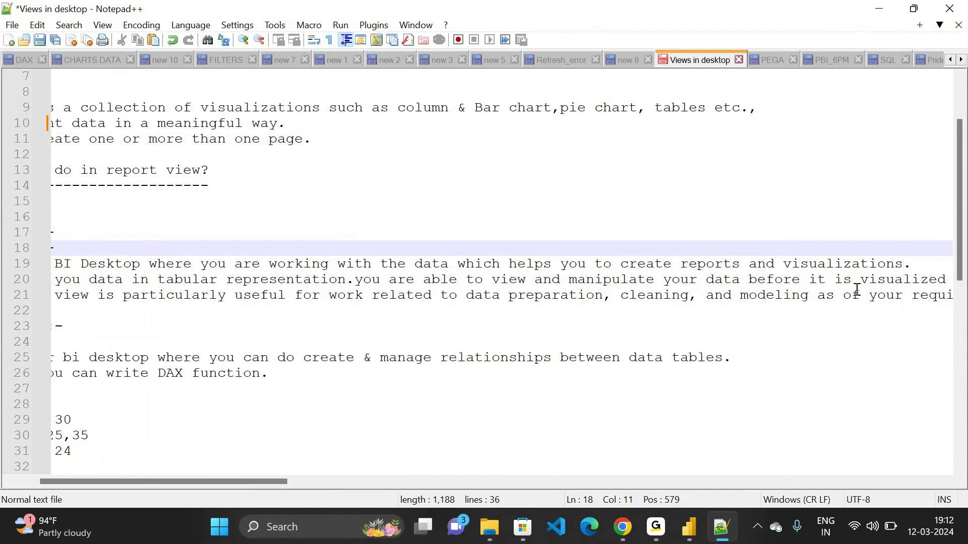
{"action": "scroll", "coordinate": [855, 287], "scroll_direction": "right", "scroll_amount": 9}
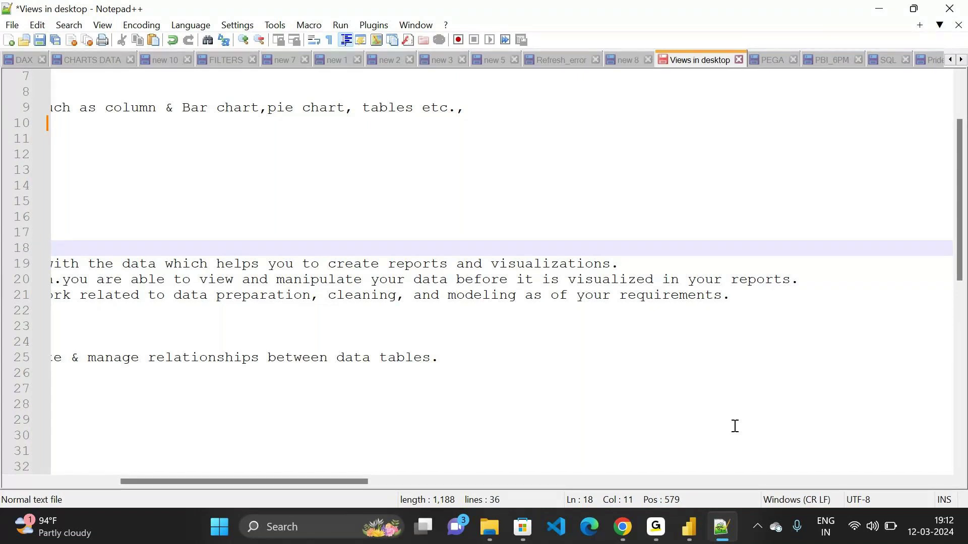
{"action": "scroll", "coordinate": [735, 426], "scroll_direction": "left", "scroll_amount": 5}
{"action": "scroll", "coordinate": [735, 426], "scroll_direction": "left", "scroll_amount": 2}
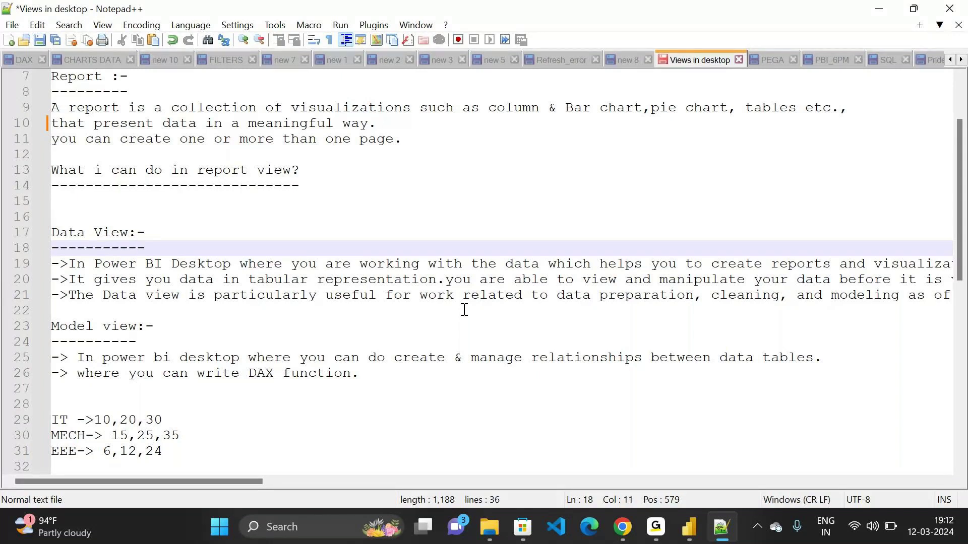
{"action": "scroll", "coordinate": [612, 290], "scroll_direction": "right", "scroll_amount": 5}
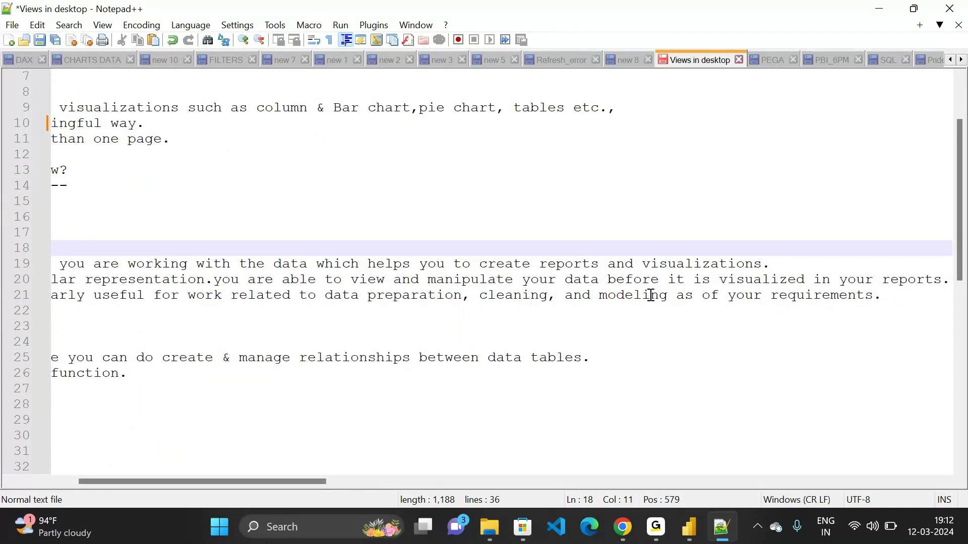
{"action": "scroll", "coordinate": [651, 295], "scroll_direction": "left", "scroll_amount": 5}
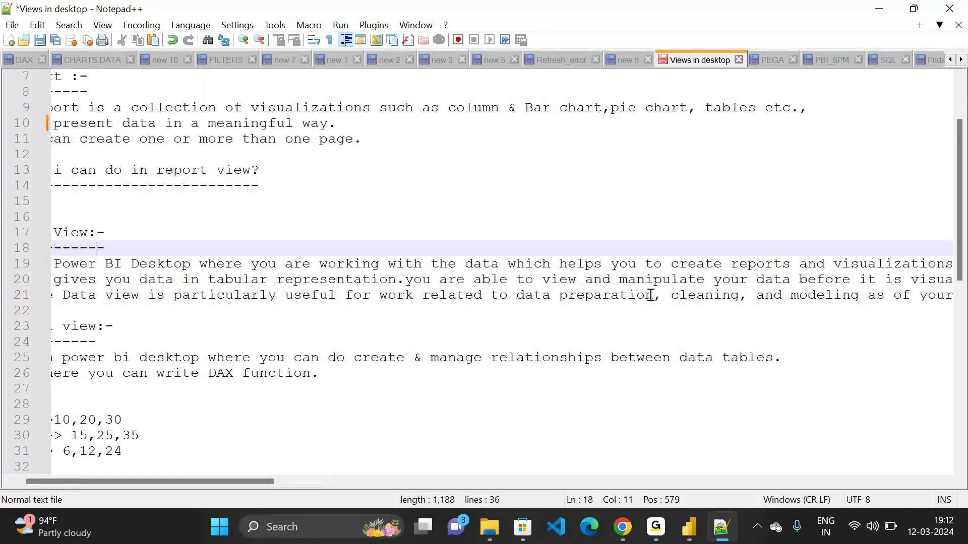
{"action": "scroll", "coordinate": [650, 295], "scroll_direction": "right", "scroll_amount": 10}
{"action": "scroll", "coordinate": [651, 295], "scroll_direction": "left", "scroll_amount": 5}
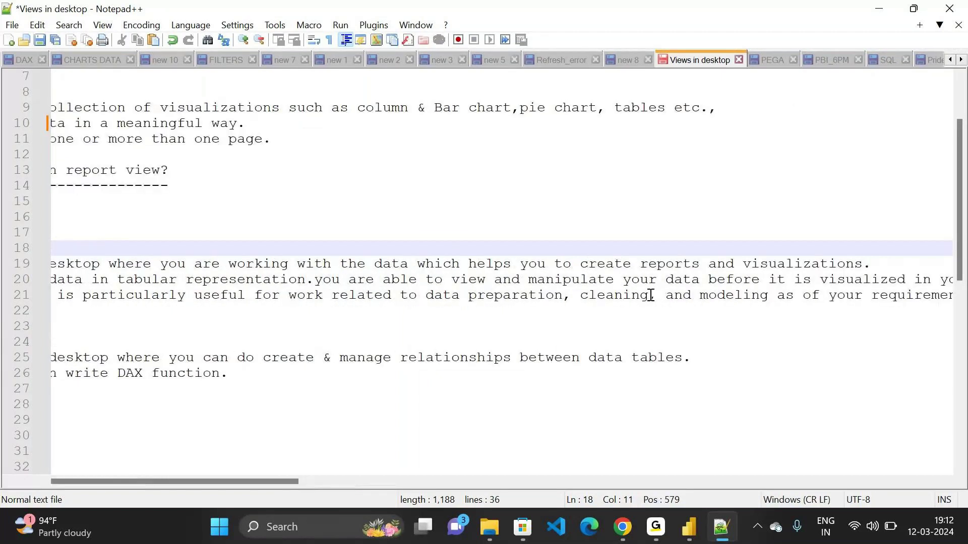
{"action": "scroll", "coordinate": [376, 313], "scroll_direction": "left", "scroll_amount": 2}
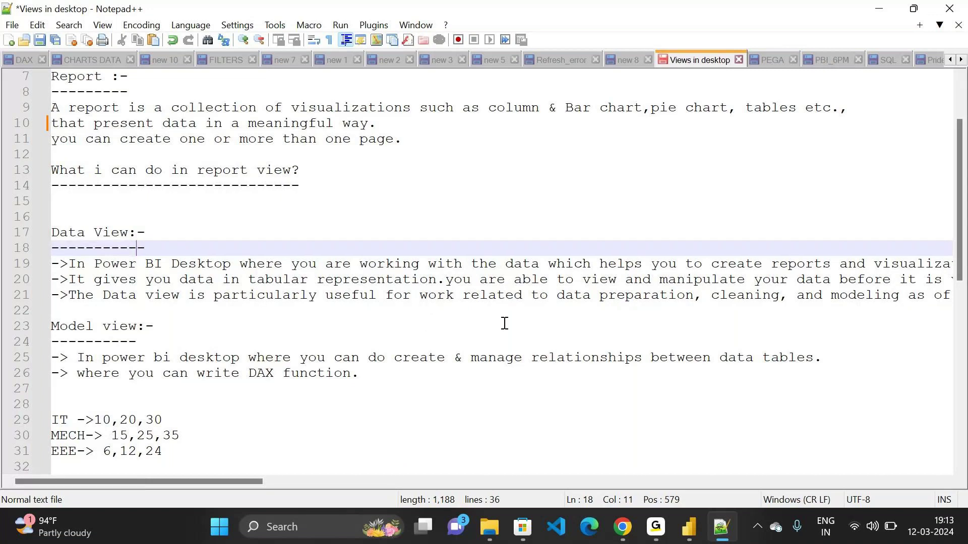
{"action": "scroll", "coordinate": [504, 324], "scroll_direction": "right", "scroll_amount": 3}
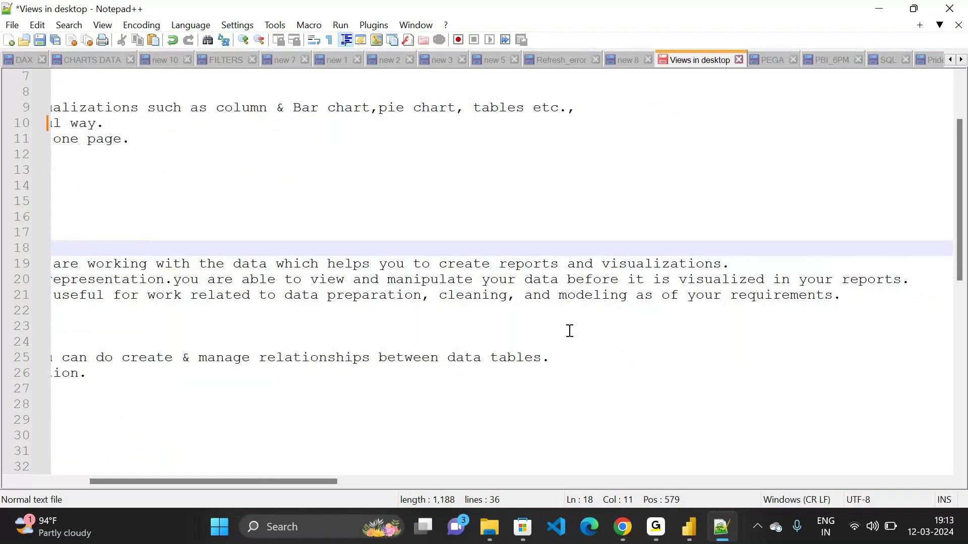
{"action": "scroll", "coordinate": [570, 331], "scroll_direction": "left", "scroll_amount": 3}
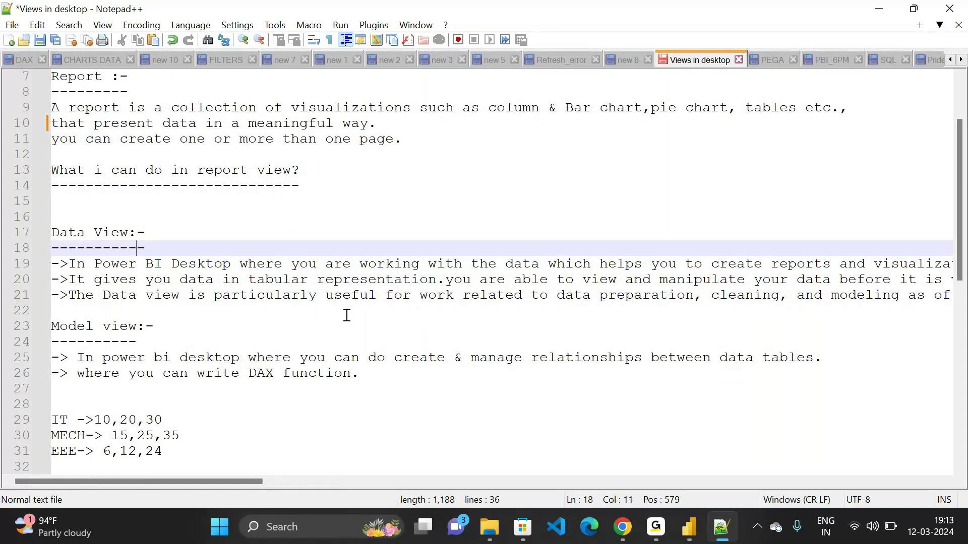
{"action": "scroll", "coordinate": [572, 316], "scroll_direction": "right", "scroll_amount": 3}
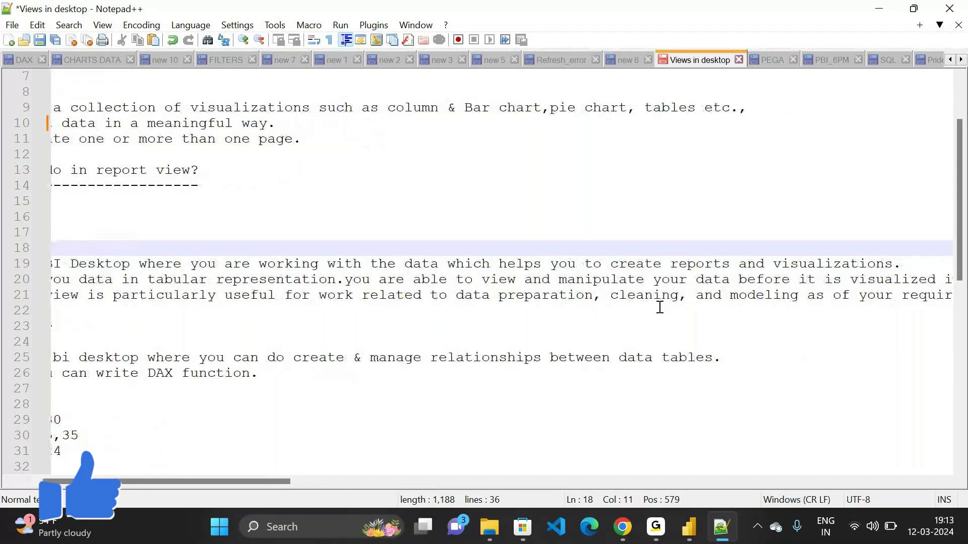
{"action": "scroll", "coordinate": [740, 334], "scroll_direction": "right", "scroll_amount": 8}
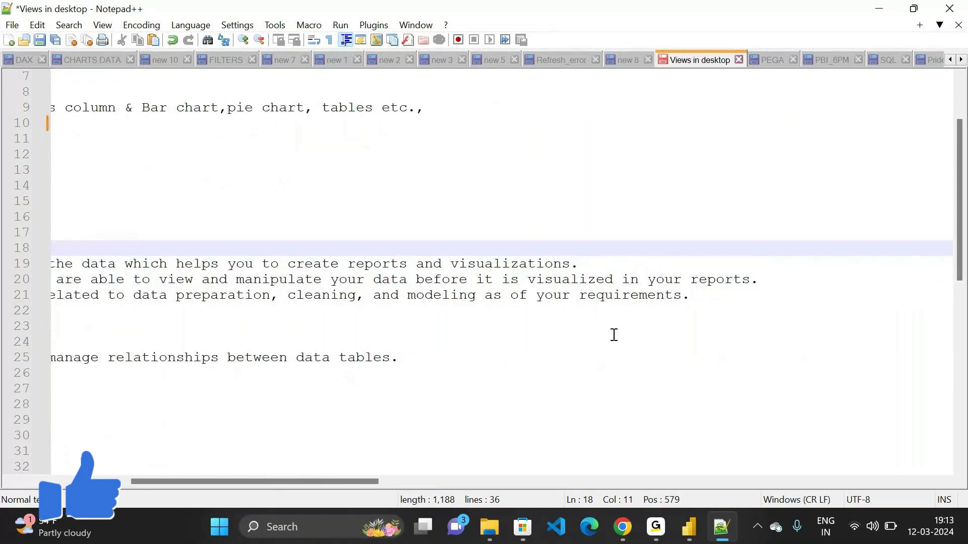
{"action": "scroll", "coordinate": [555, 330], "scroll_direction": "left", "scroll_amount": 2}
{"action": "scroll", "coordinate": [555, 330], "scroll_direction": "left", "scroll_amount": 9}
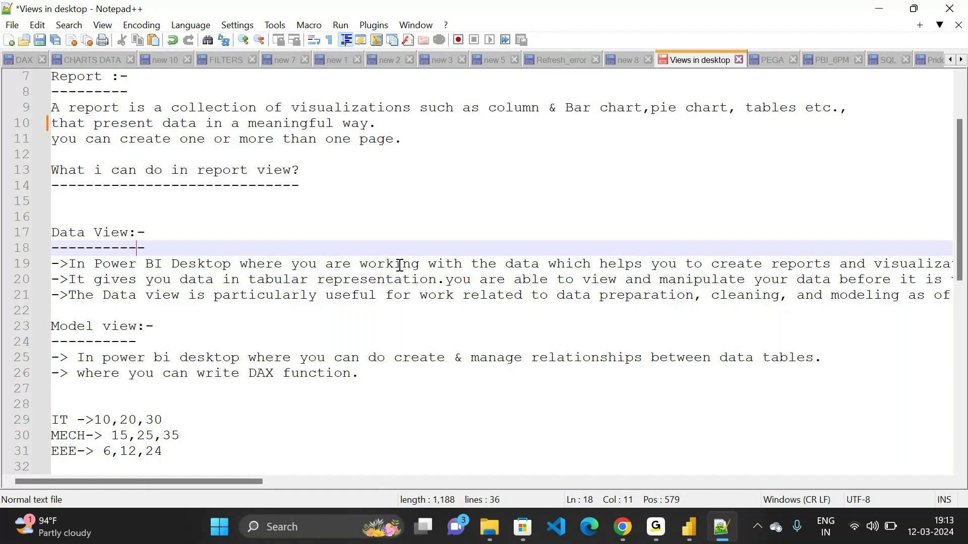
Highlight "working with the data" and the phrase on data preparation, cleaning, and modeling in the Data View lines, and clear the selection
{"action": "left_click_drag", "start_coordinate": [352, 264], "coordinate": [531, 264]}
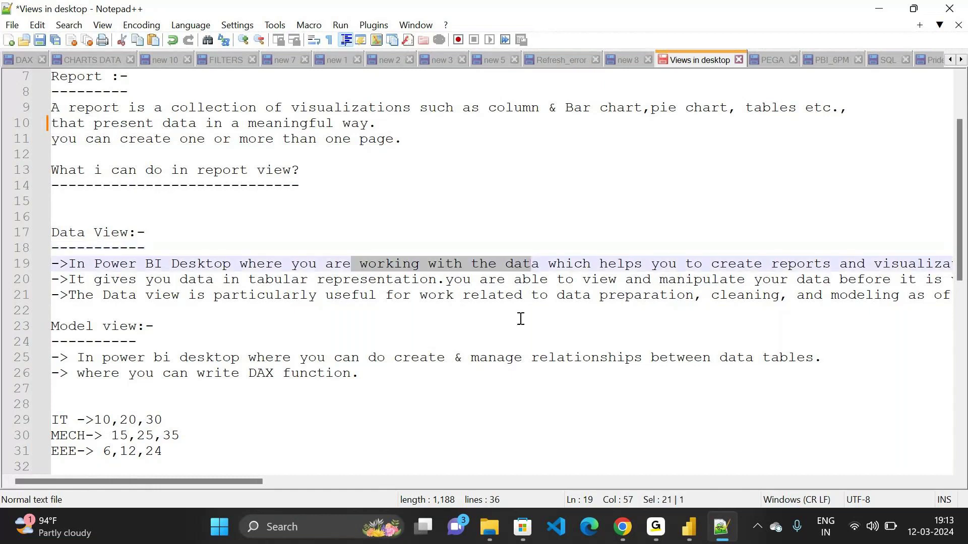
{"action": "left_click", "coordinate": [413, 297]}
{"action": "left_click_drag", "start_coordinate": [412, 299], "coordinate": [900, 300]}
{"action": "left_click", "coordinate": [607, 312]}
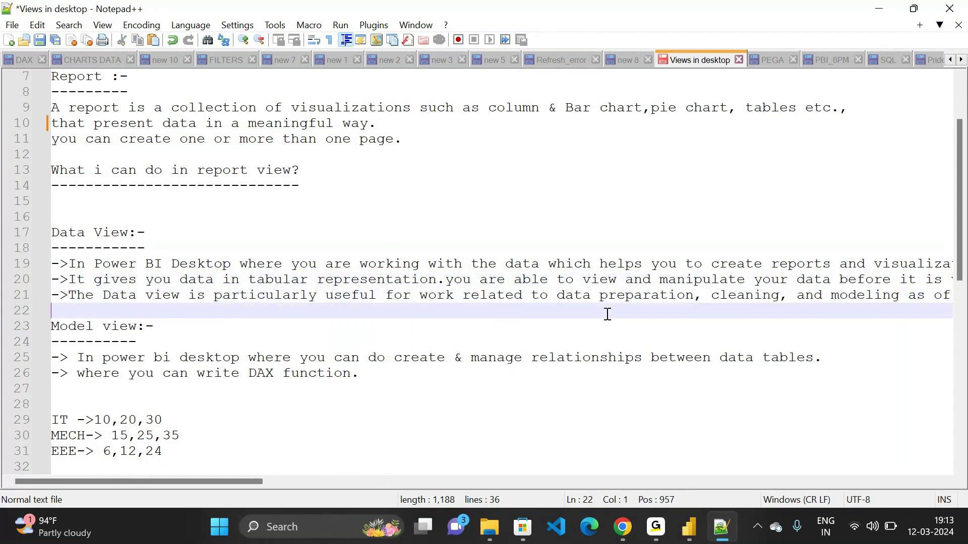
Go to the Model view section of the note, switch to Power BI Desktop, and open Model view with the Properties pane collapsed
{"action": "scroll", "coordinate": [607, 312], "scroll_direction": "down", "scroll_amount": 3}
{"action": "left_click", "coordinate": [146, 202]}
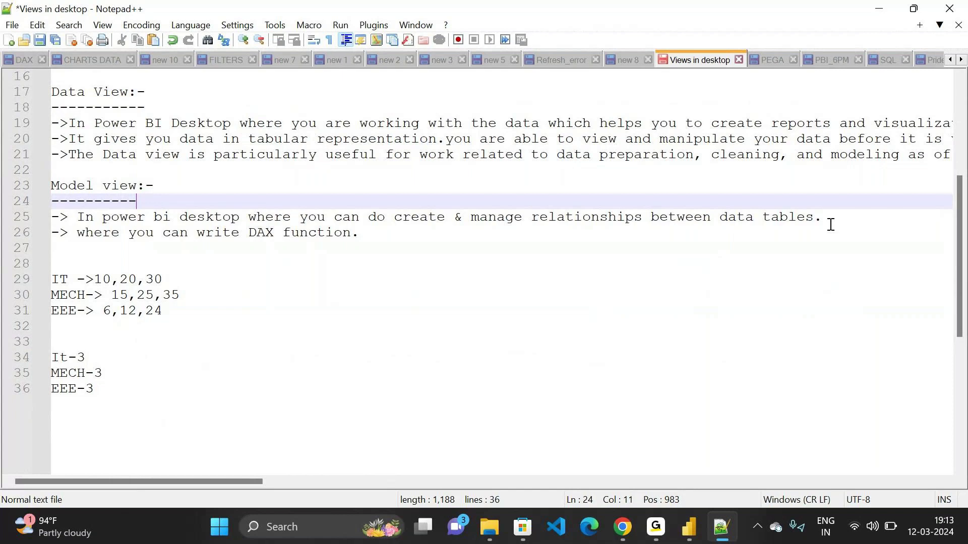
{"action": "key", "text": "alt+Tab"}
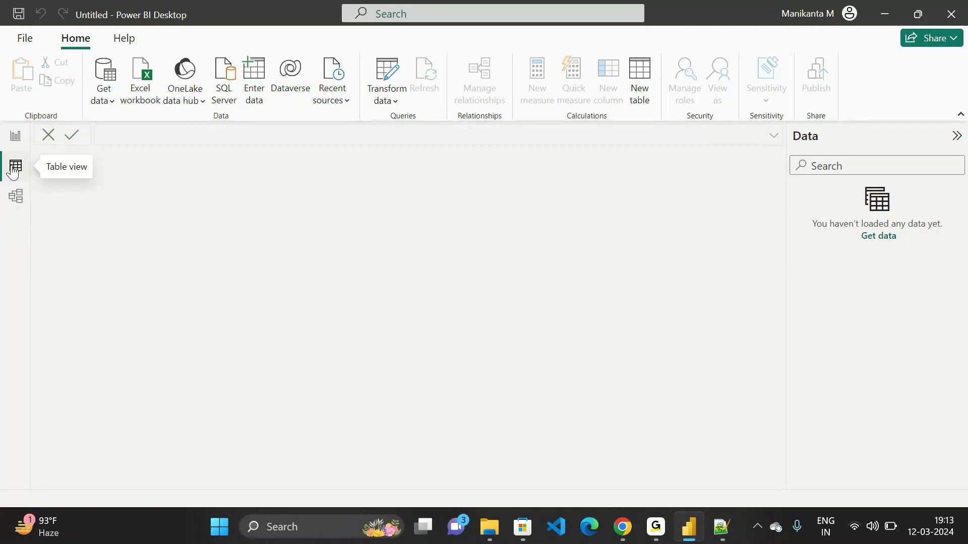
{"action": "left_click", "coordinate": [17, 198]}
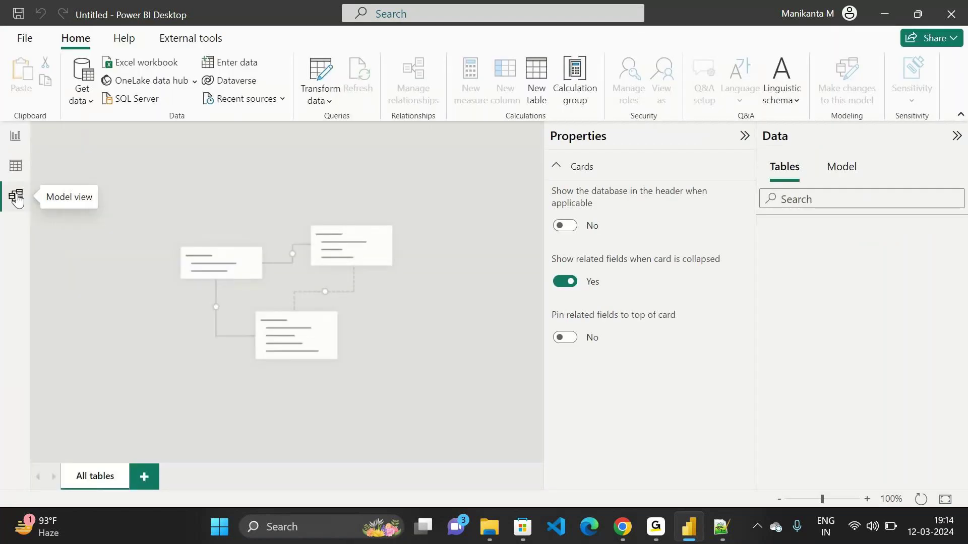
{"action": "left_click", "coordinate": [743, 140]}
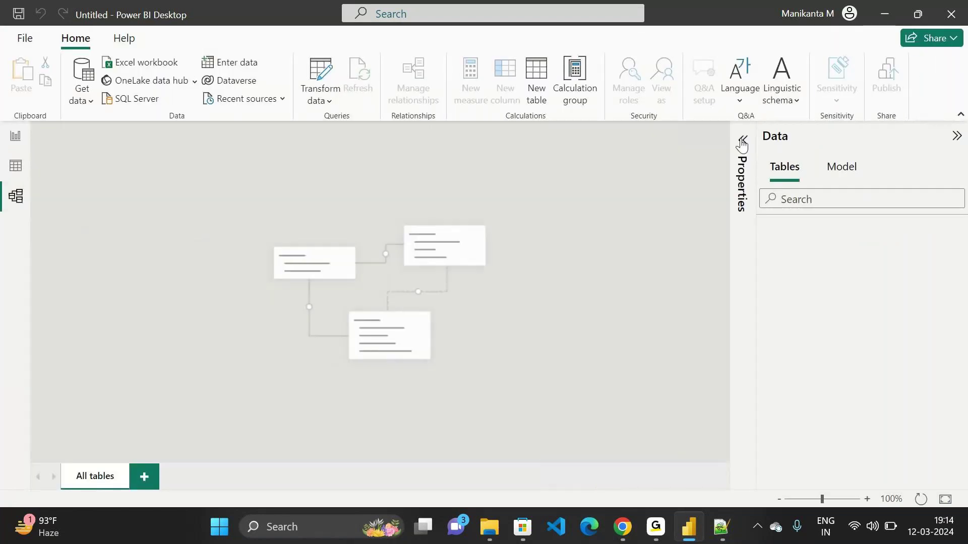
Return to the Views in desktop note in Notepad++ and delete the IT, MECH and EEE example lines below the Model view section
{"action": "left_click", "coordinate": [721, 540]}
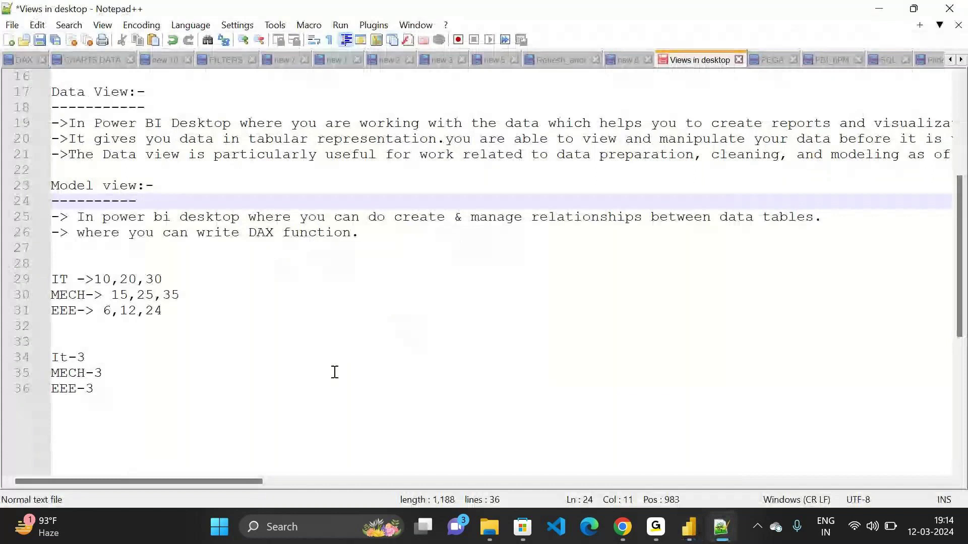
{"action": "left_click", "coordinate": [116, 385]}
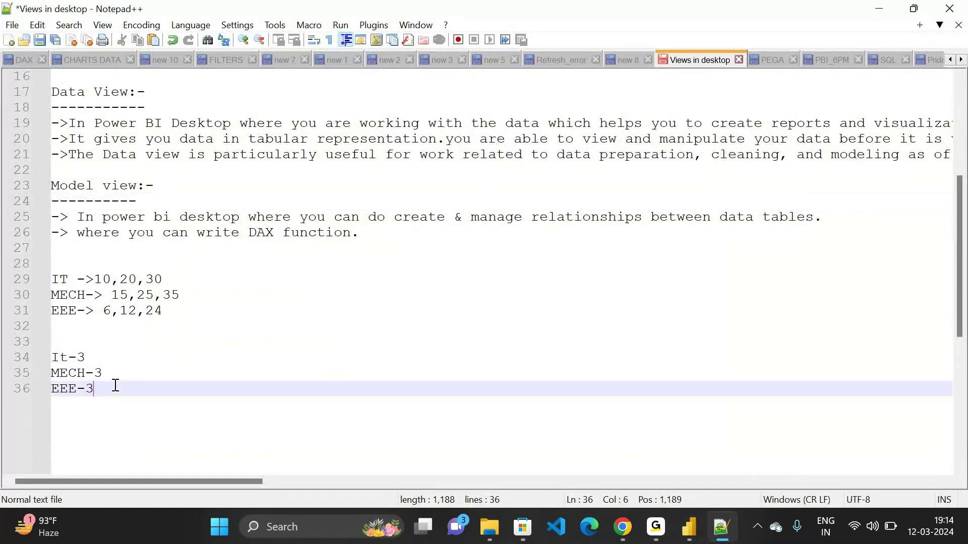
{"action": "left_click_drag", "start_coordinate": [116, 386], "coordinate": [35, 281]}
{"action": "key", "text": "Delete"}
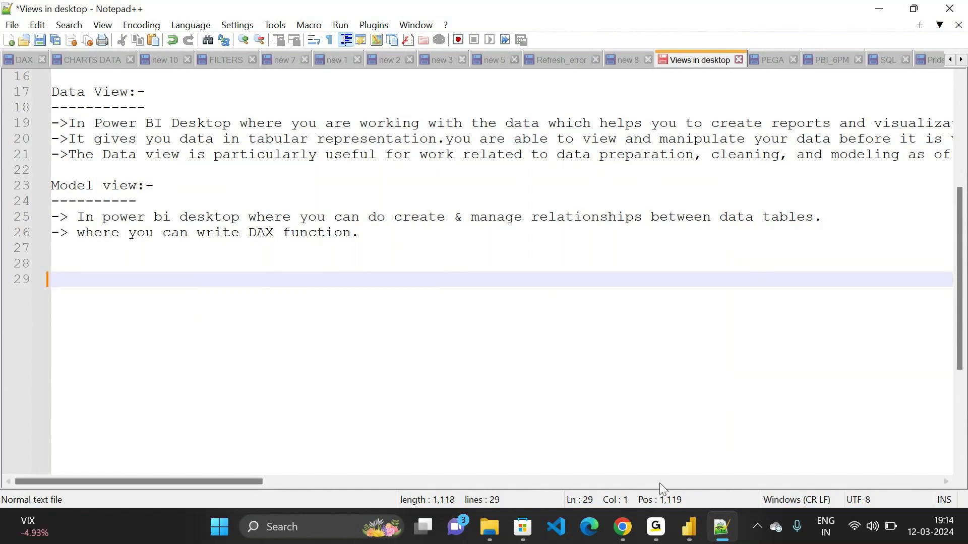
Switch to Power BI Desktop, open Report view, and expand the Visualizations, Data and Filters panes
{"action": "left_click", "coordinate": [690, 531]}
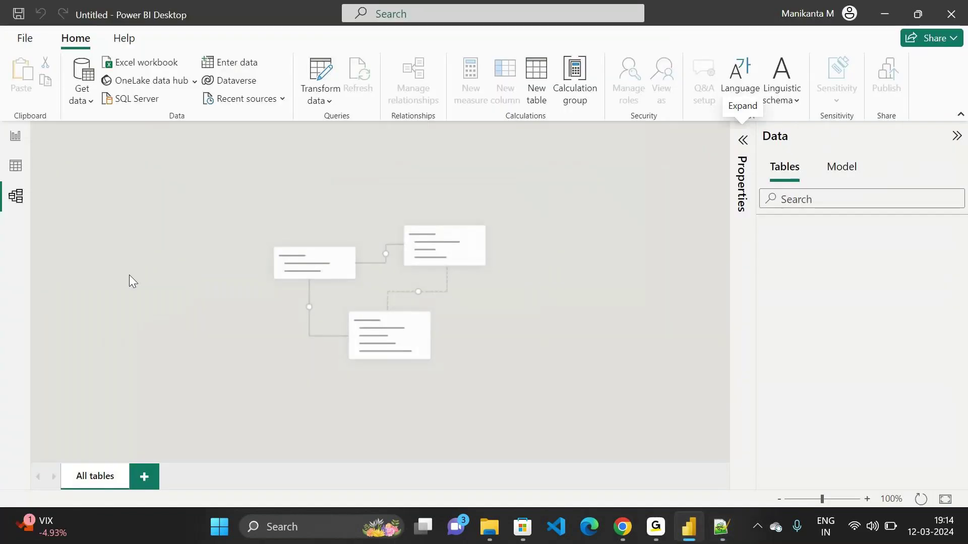
{"action": "left_click", "coordinate": [16, 141]}
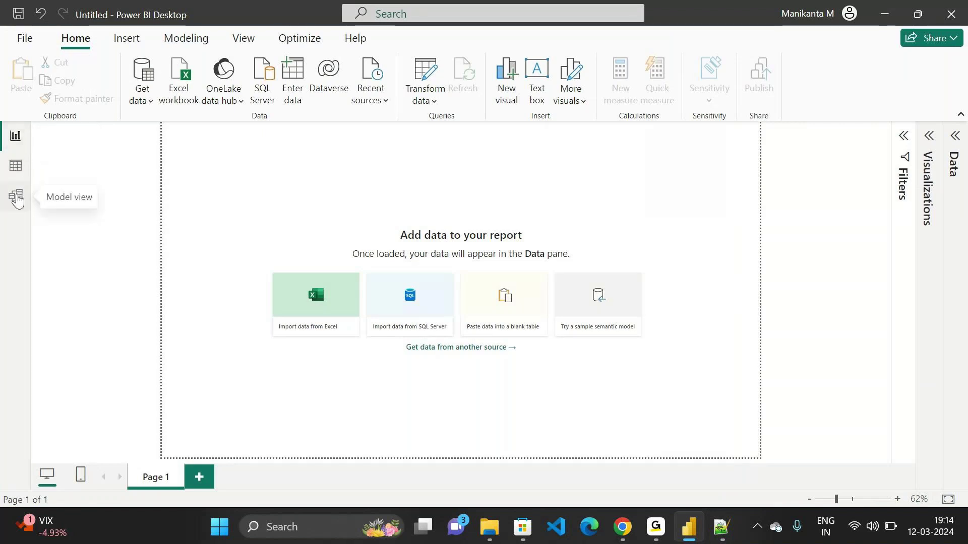
{"action": "left_click", "coordinate": [930, 135]}
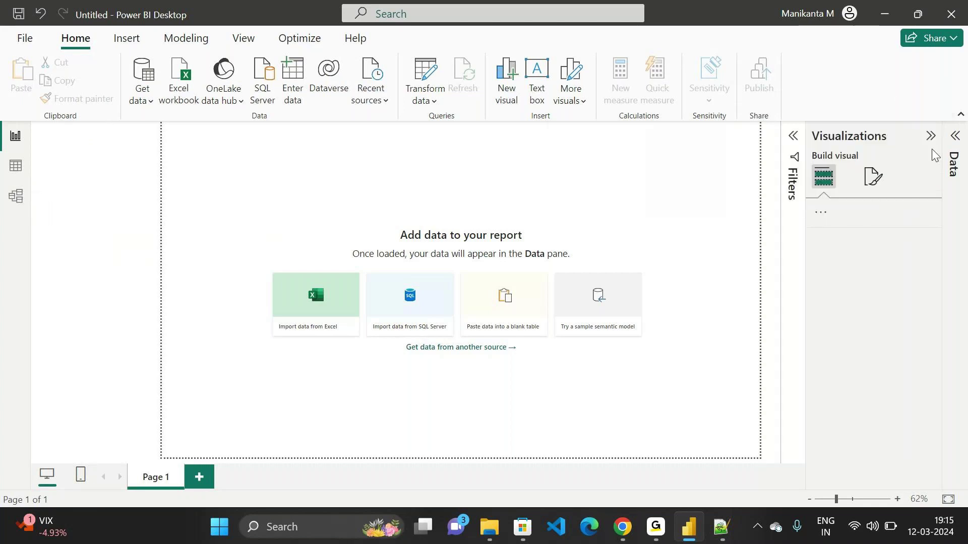
{"action": "left_click", "coordinate": [956, 151]}
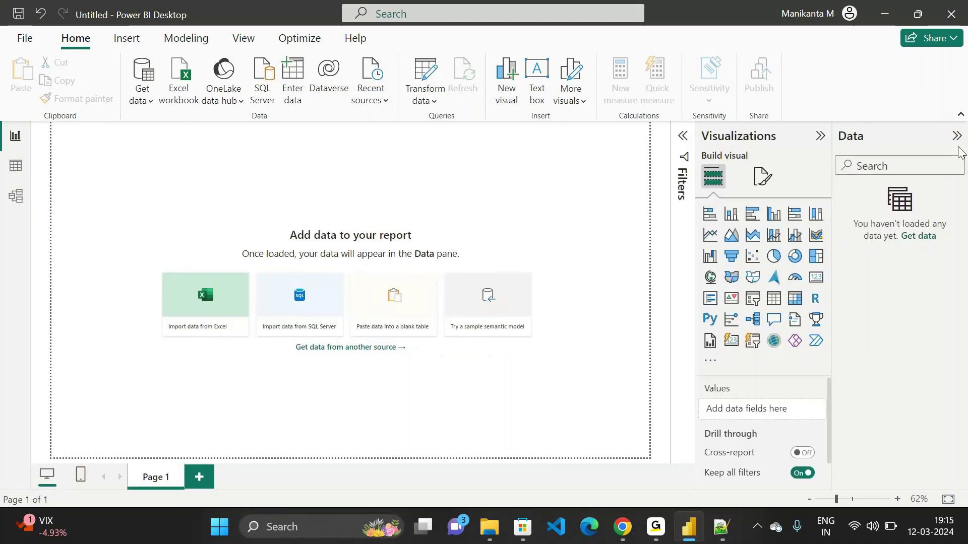
{"action": "left_click", "coordinate": [683, 136]}
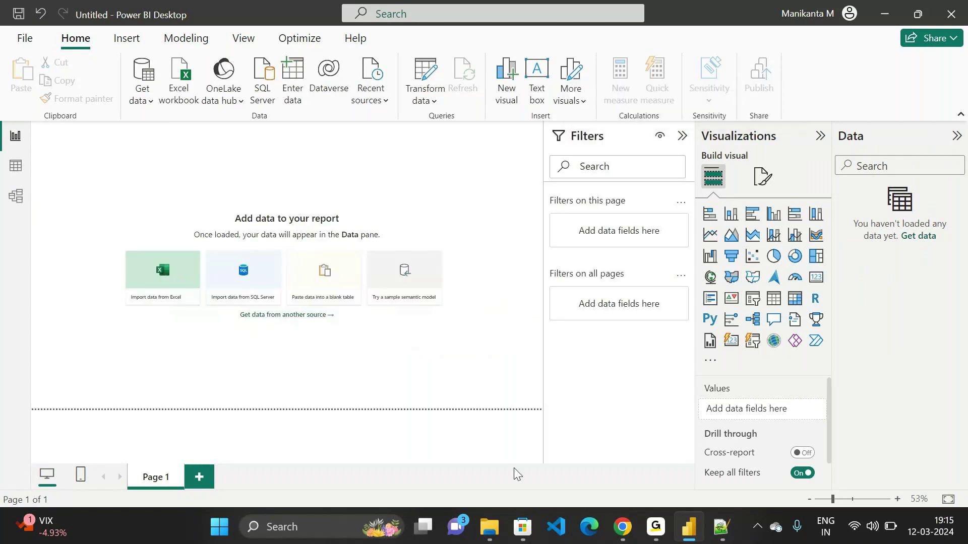
Show the report page in mobile layout, look down the phone canvas, and collapse the Page visuals pane
{"action": "left_click", "coordinate": [82, 477]}
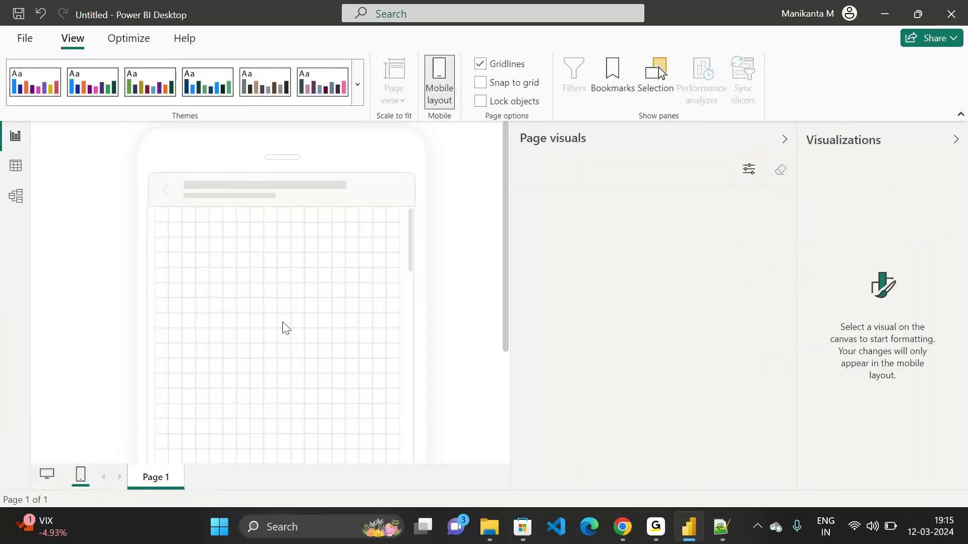
{"action": "left_click_drag", "start_coordinate": [504, 222], "coordinate": [772, 137]}
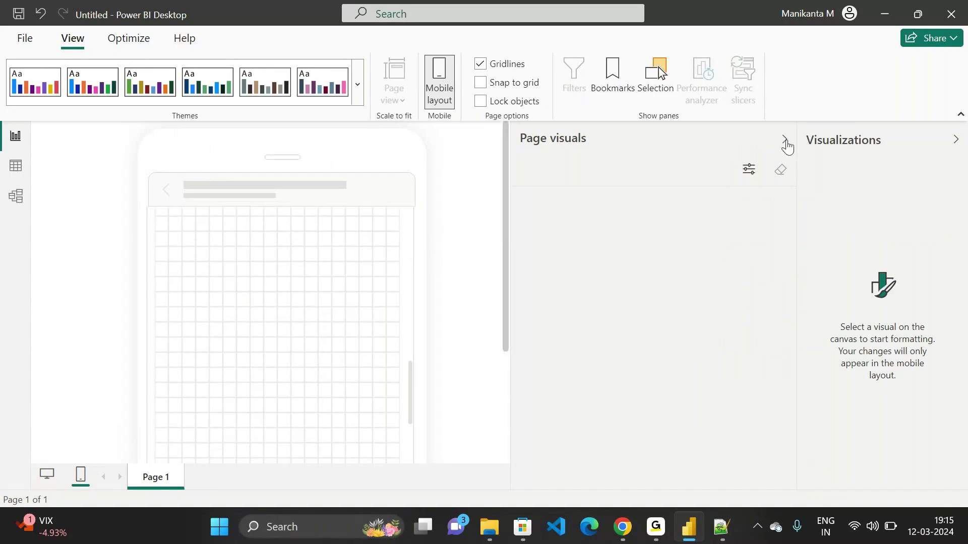
{"action": "left_click", "coordinate": [785, 139]}
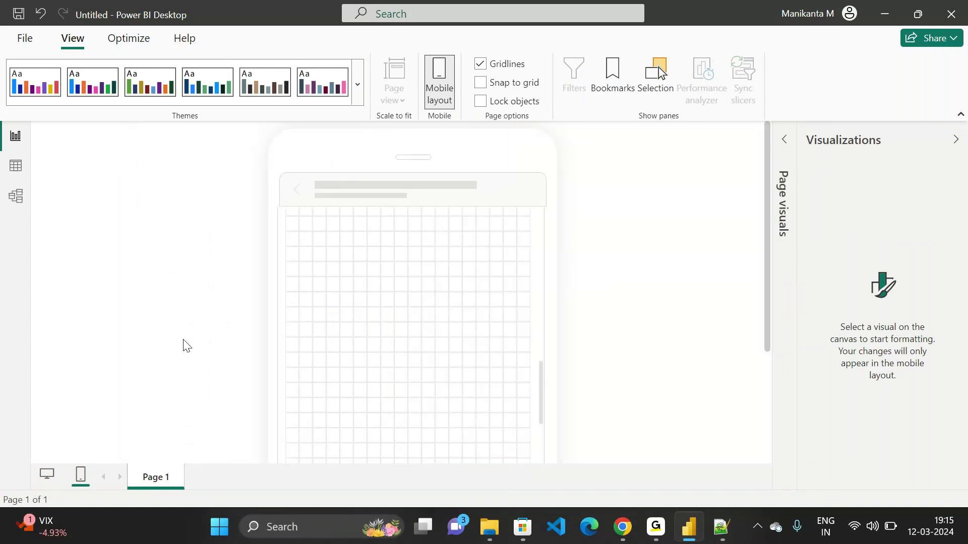
Return the report page to desktop layout with the Filters pane collapsed and the Home commands showing
{"action": "left_click", "coordinate": [46, 482]}
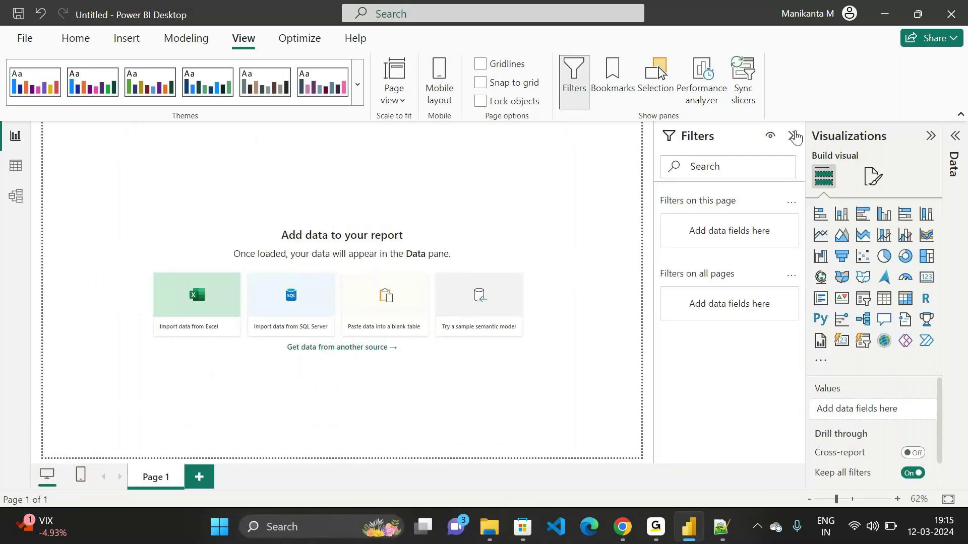
{"action": "left_click", "coordinate": [792, 135]}
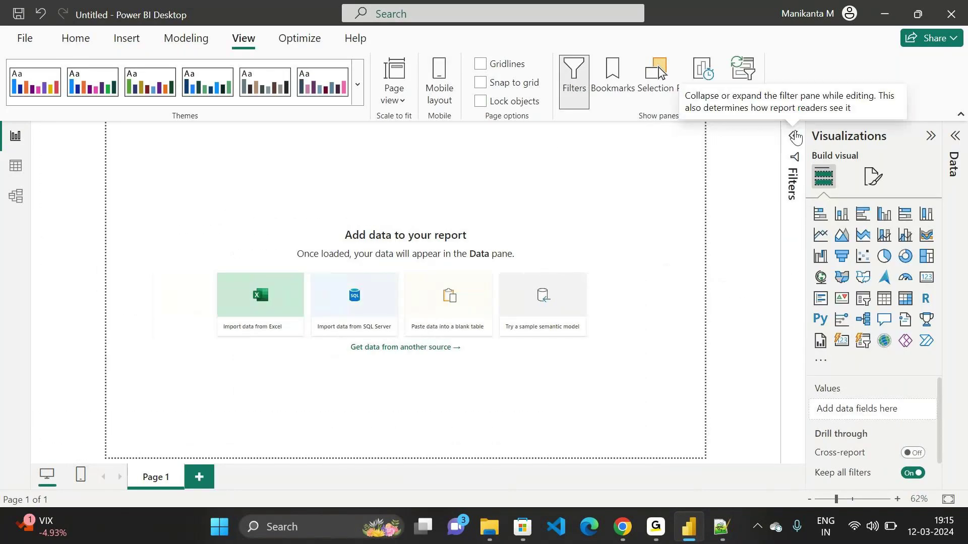
{"action": "left_click", "coordinate": [71, 40]}
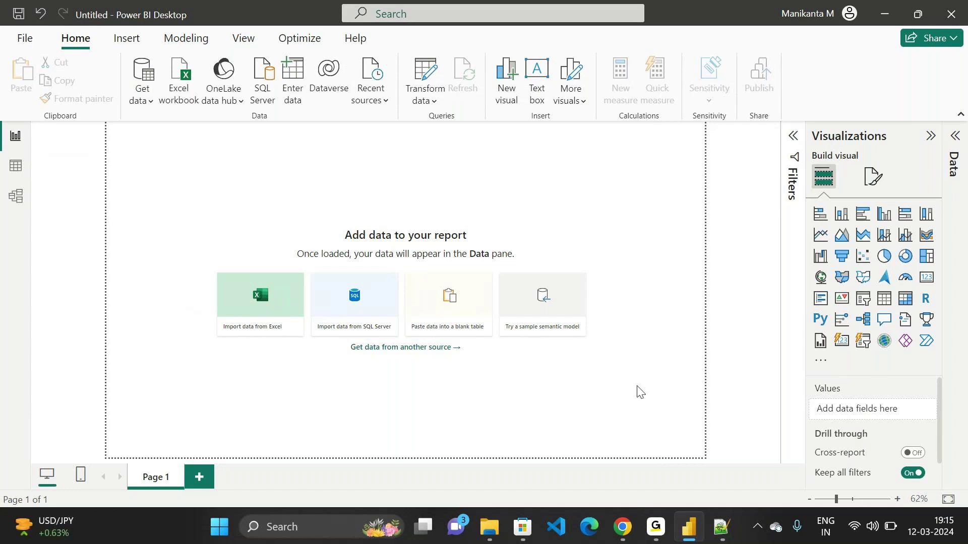
Switch to the GoTo meeting window to check on the participants
{"action": "mouse_move", "coordinate": [656, 526]}
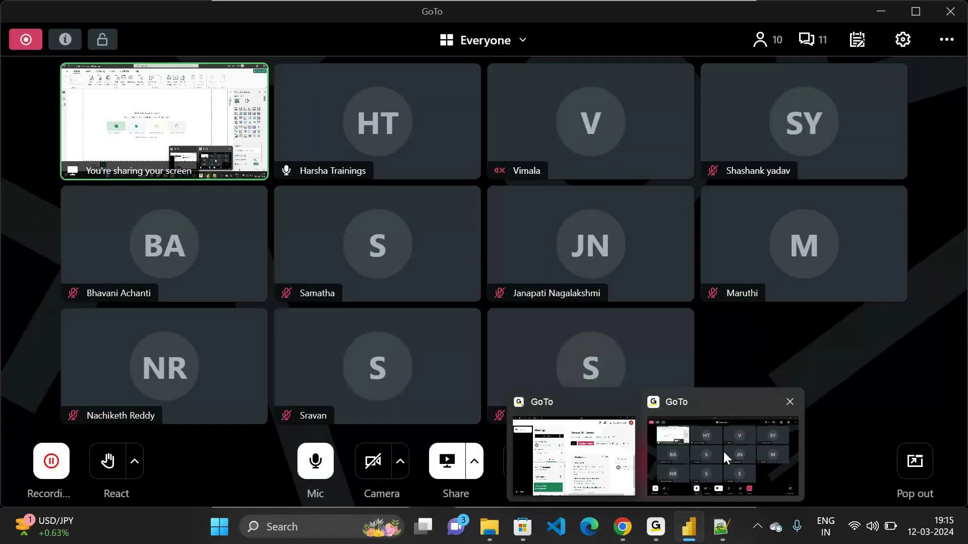
{"action": "left_click", "coordinate": [723, 450]}
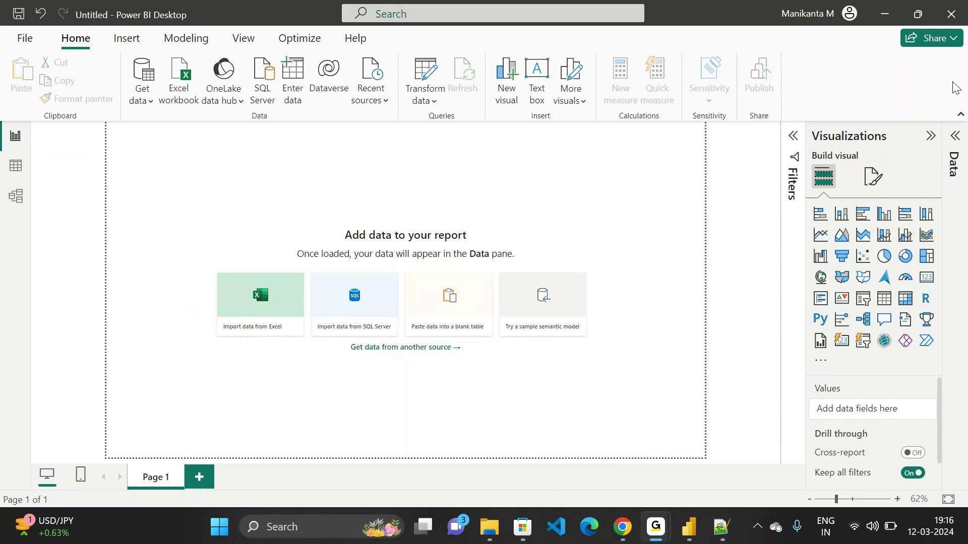
Switch to Microsoft Store, go back to the POWER BI DESKTOP search results, and open the Power BI Report Builder page
{"action": "left_click", "coordinate": [517, 537]}
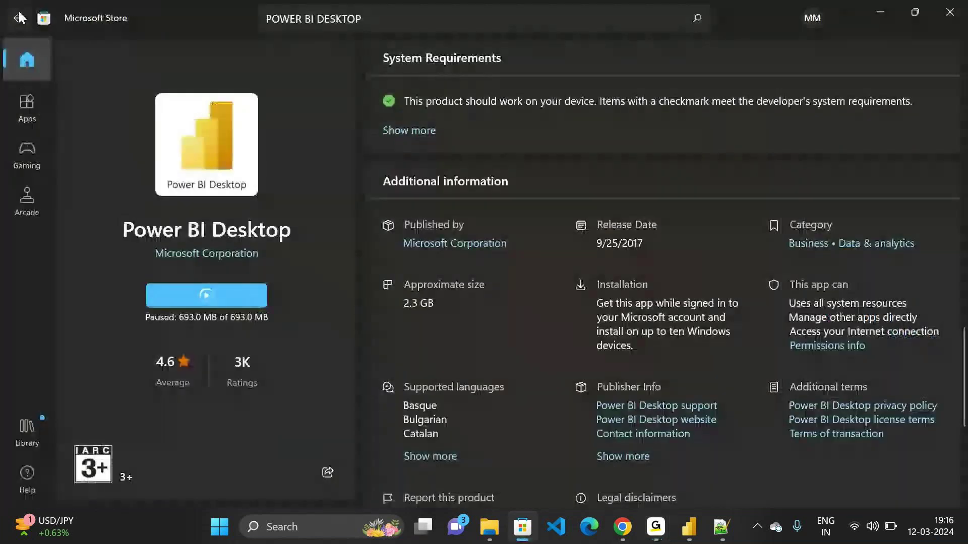
{"action": "left_click", "coordinate": [19, 18]}
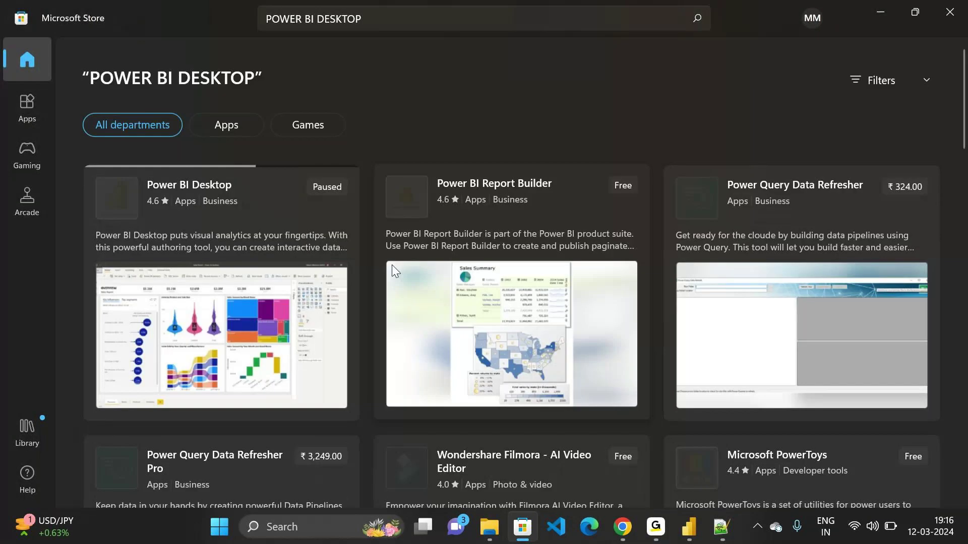
{"action": "left_click", "coordinate": [531, 202]}
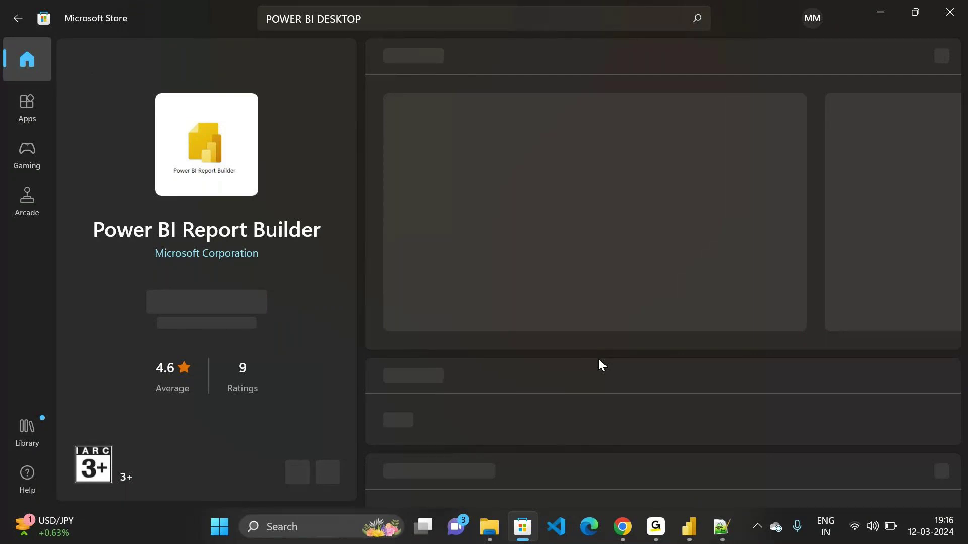
Examine the screenshots, description, ratings and system requirements of Power BI Report Builder, and close Microsoft Store
{"action": "scroll", "coordinate": [599, 361], "scroll_direction": "down", "scroll_amount": 4}
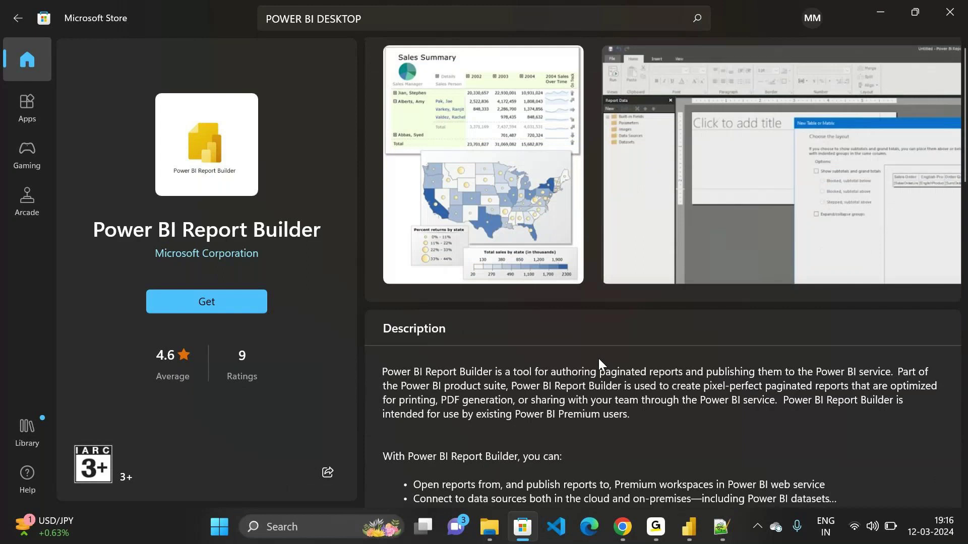
{"action": "scroll", "coordinate": [599, 361], "scroll_direction": "up", "scroll_amount": 1}
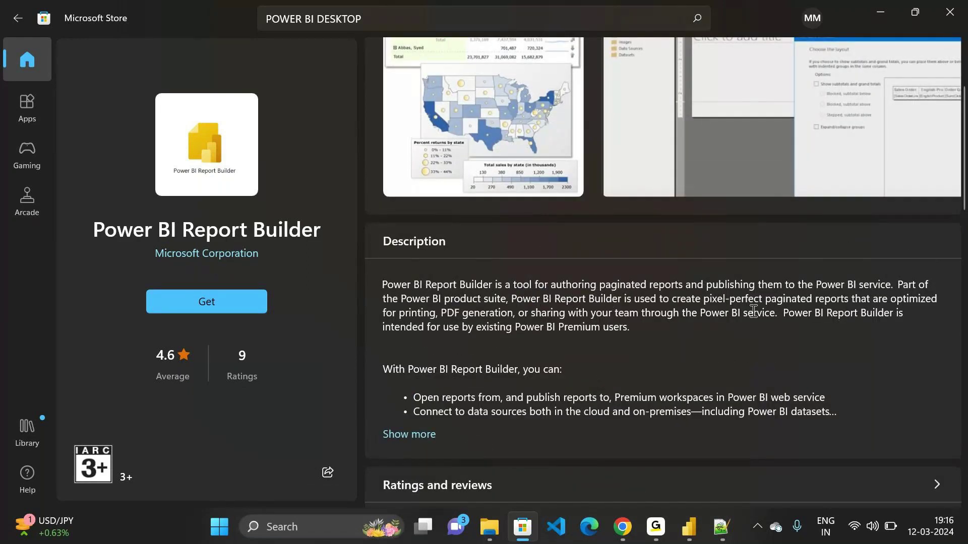
{"action": "scroll", "coordinate": [753, 311], "scroll_direction": "up", "scroll_amount": 1}
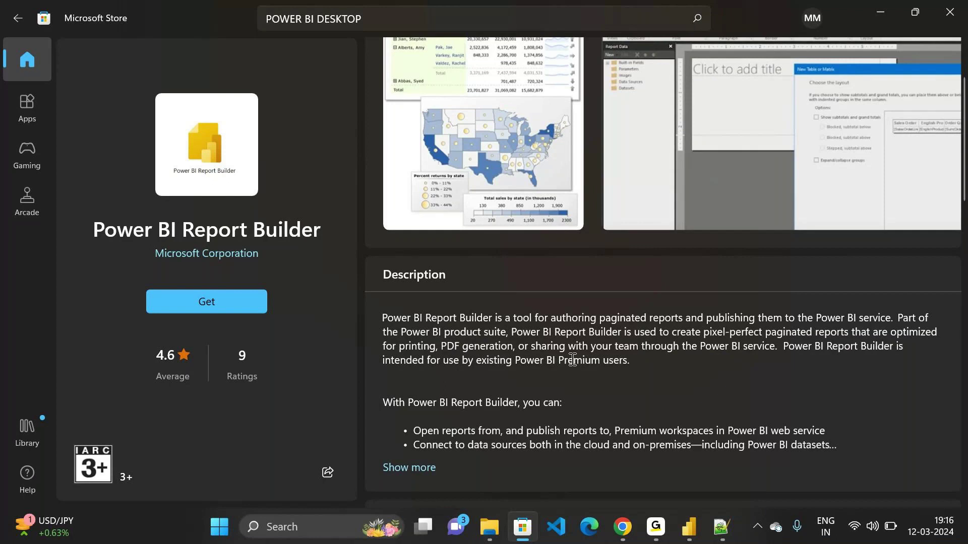
{"action": "scroll", "coordinate": [641, 362], "scroll_direction": "down", "scroll_amount": 1}
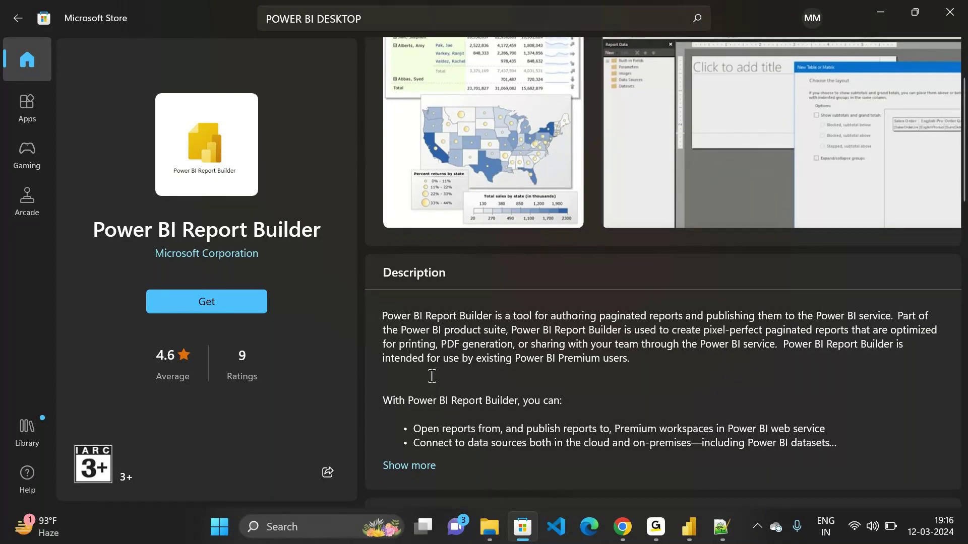
{"action": "scroll", "coordinate": [471, 378], "scroll_direction": "up", "scroll_amount": 2}
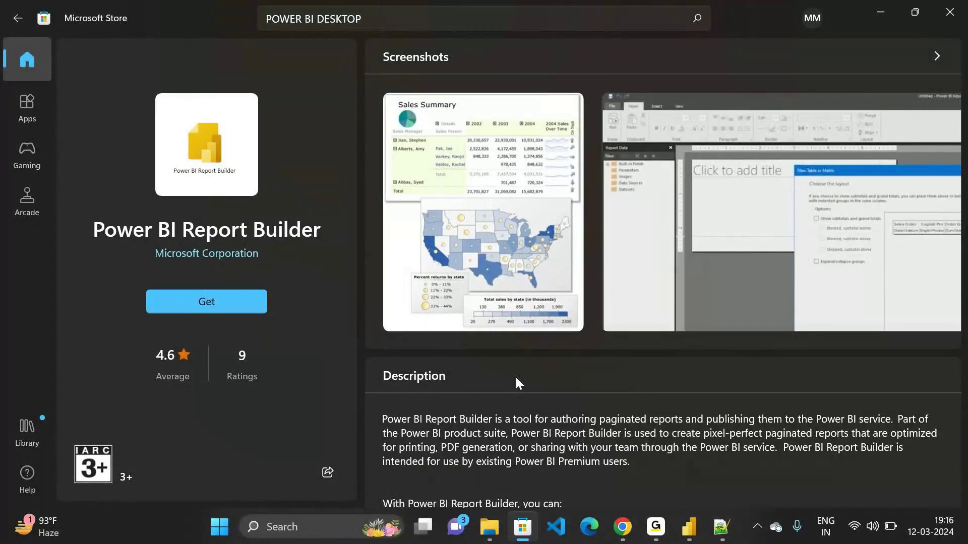
{"action": "scroll", "coordinate": [515, 377], "scroll_direction": "down", "scroll_amount": 2}
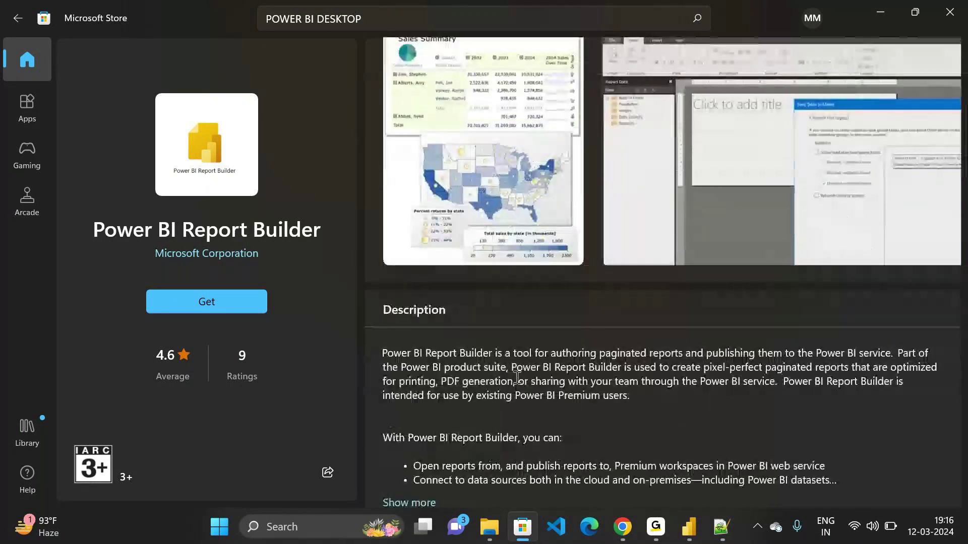
{"action": "scroll", "coordinate": [517, 377], "scroll_direction": "down", "scroll_amount": 3}
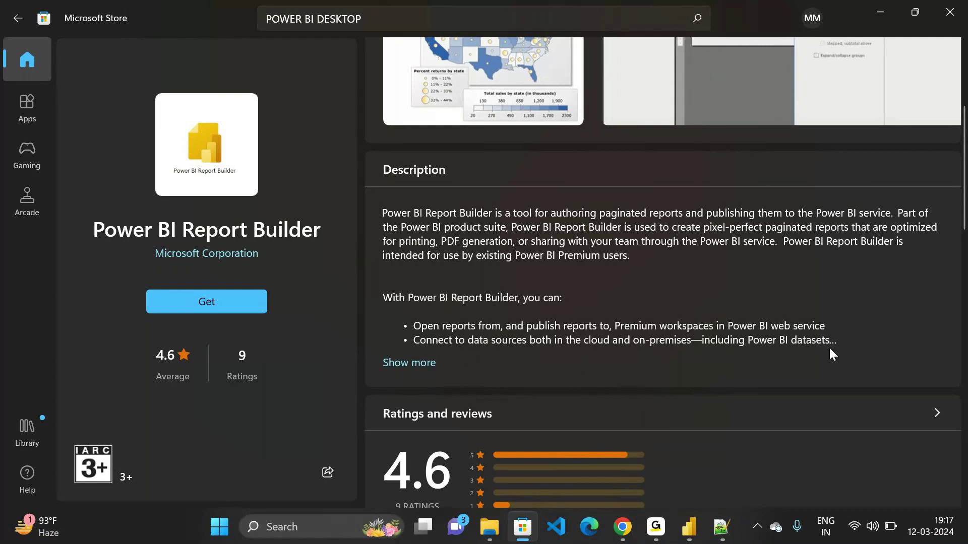
{"action": "scroll", "coordinate": [558, 379], "scroll_direction": "down", "scroll_amount": 5}
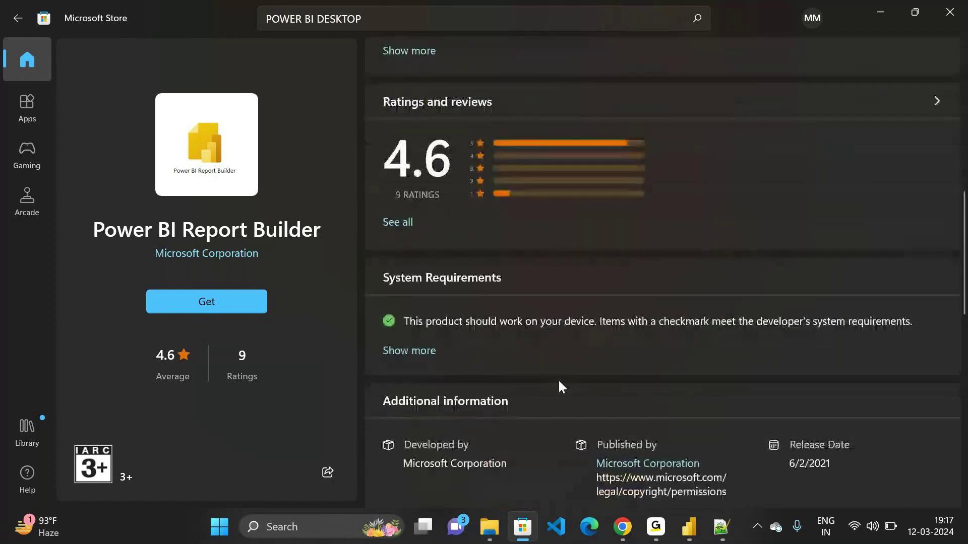
{"action": "scroll", "coordinate": [558, 379], "scroll_direction": "up", "scroll_amount": 4}
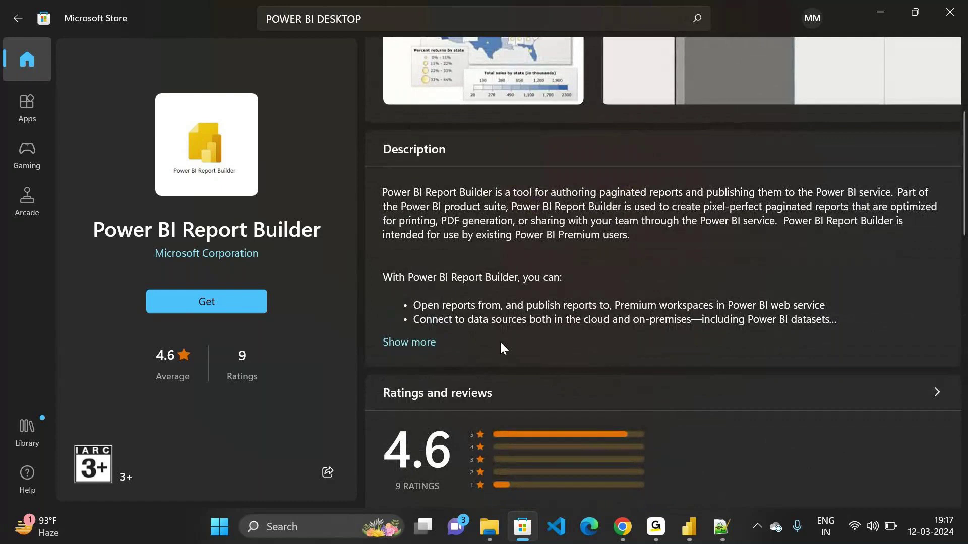
{"action": "scroll", "coordinate": [501, 341], "scroll_direction": "up", "scroll_amount": 2}
{"action": "scroll", "coordinate": [500, 341], "scroll_direction": "down", "scroll_amount": 1}
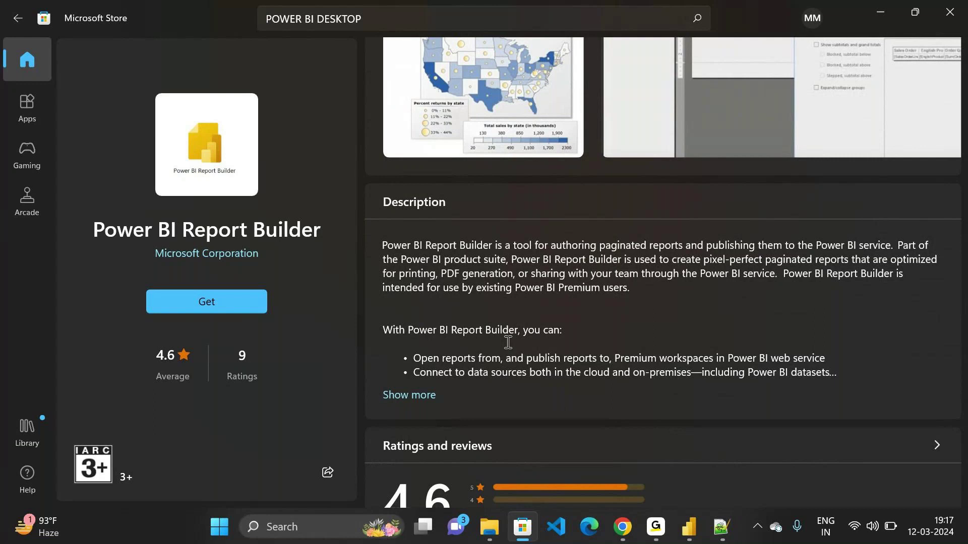
{"action": "scroll", "coordinate": [573, 305], "scroll_direction": "up", "scroll_amount": 3}
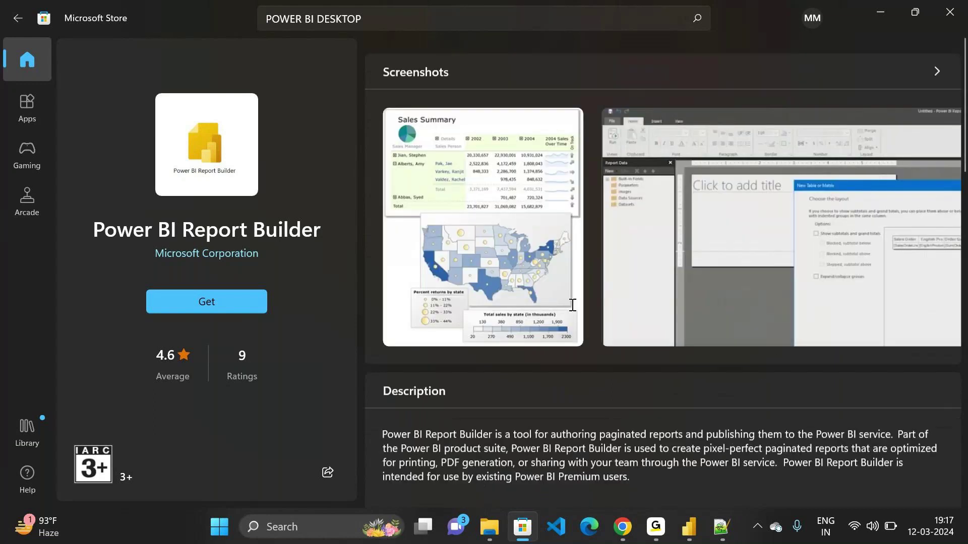
{"action": "left_click", "coordinate": [951, 13]}
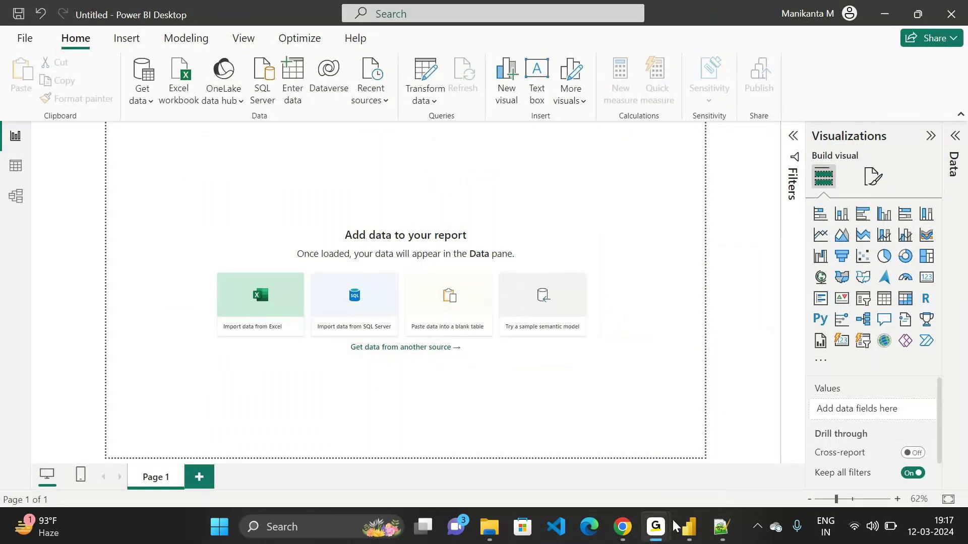
Switch to Power BI Desktop and look over the Insert, Modeling and Optimize commands, ending on the Home commands
{"action": "mouse_move", "coordinate": [691, 536]}
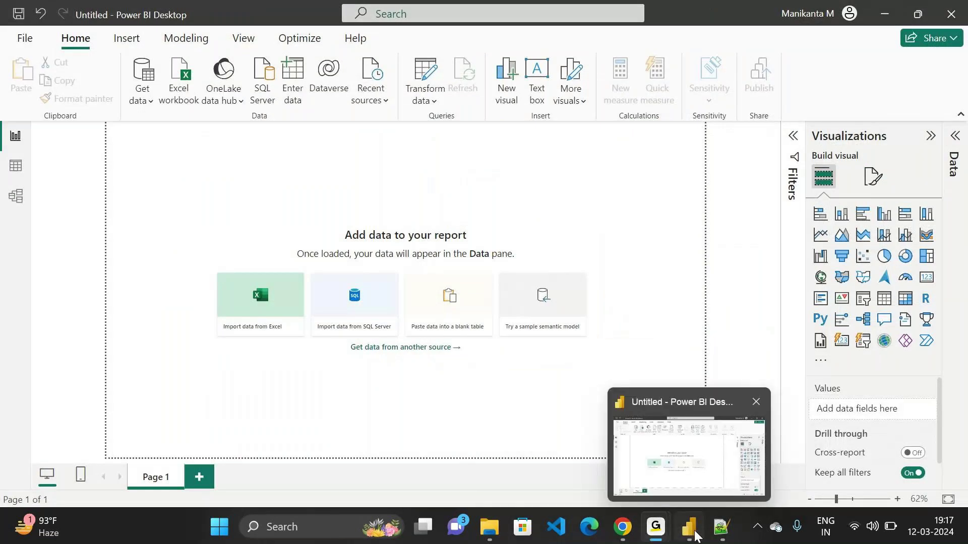
{"action": "left_click", "coordinate": [721, 470]}
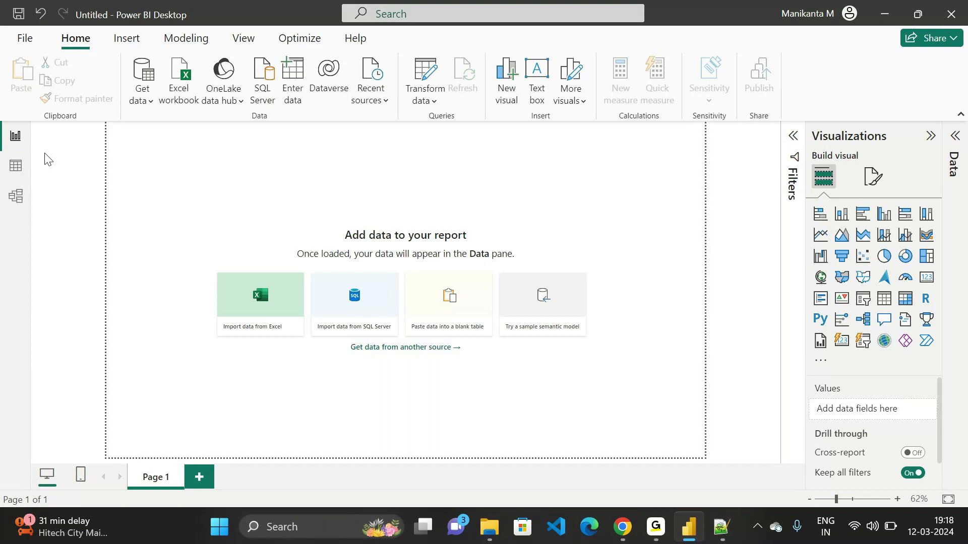
{"action": "left_click", "coordinate": [125, 44]}
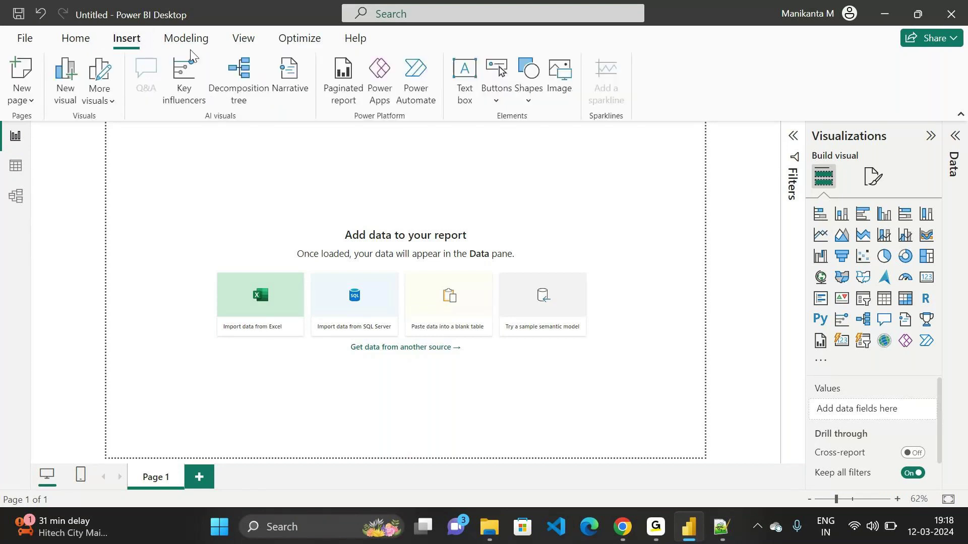
{"action": "left_click", "coordinate": [180, 46]}
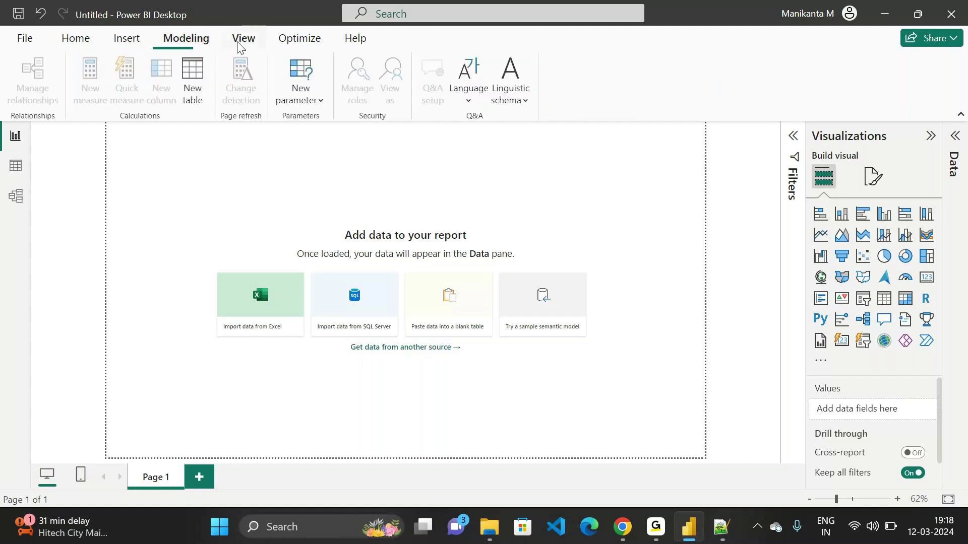
{"action": "left_click", "coordinate": [315, 44]}
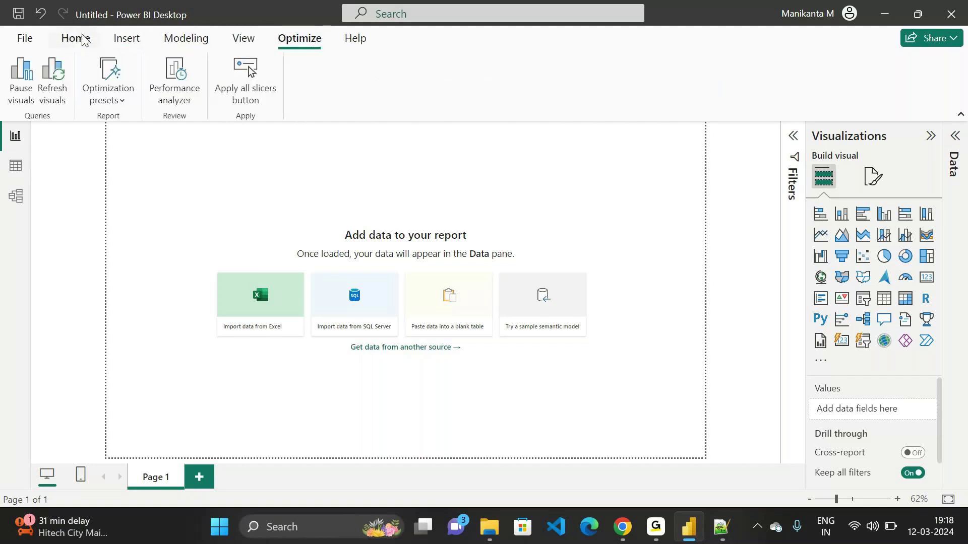
{"action": "left_click", "coordinate": [83, 40]}
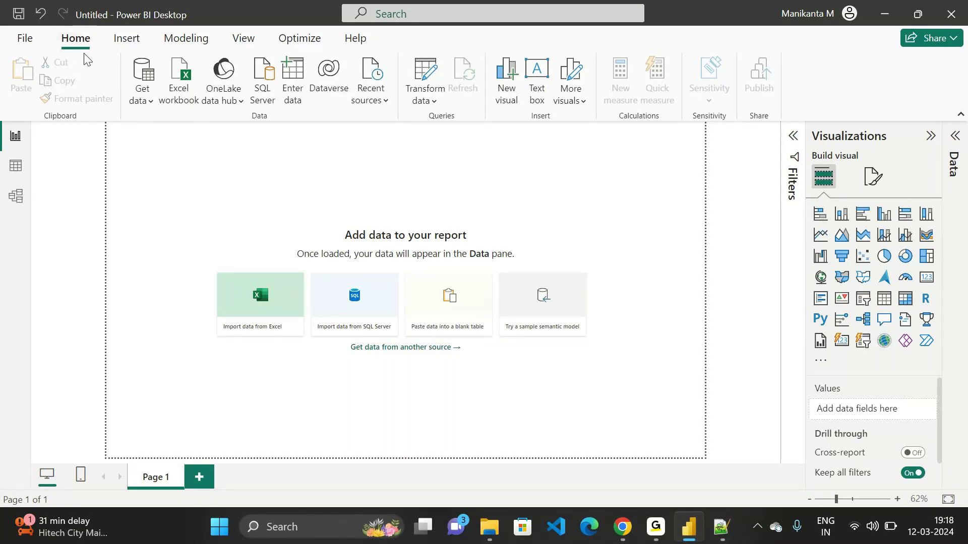
View the File start page and the Model view, returning to the Report view
{"action": "left_click", "coordinate": [25, 37]}
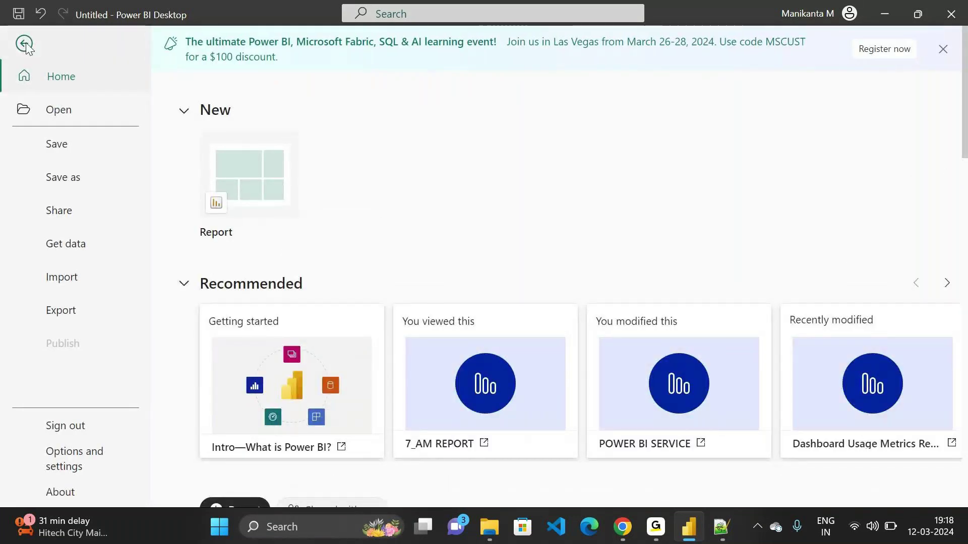
{"action": "left_click", "coordinate": [24, 43]}
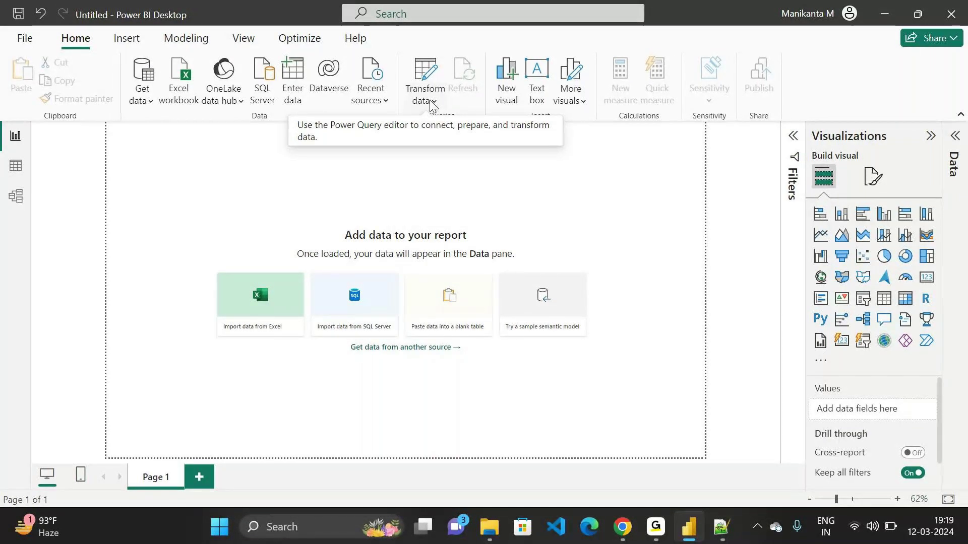
{"action": "left_click", "coordinate": [20, 200]}
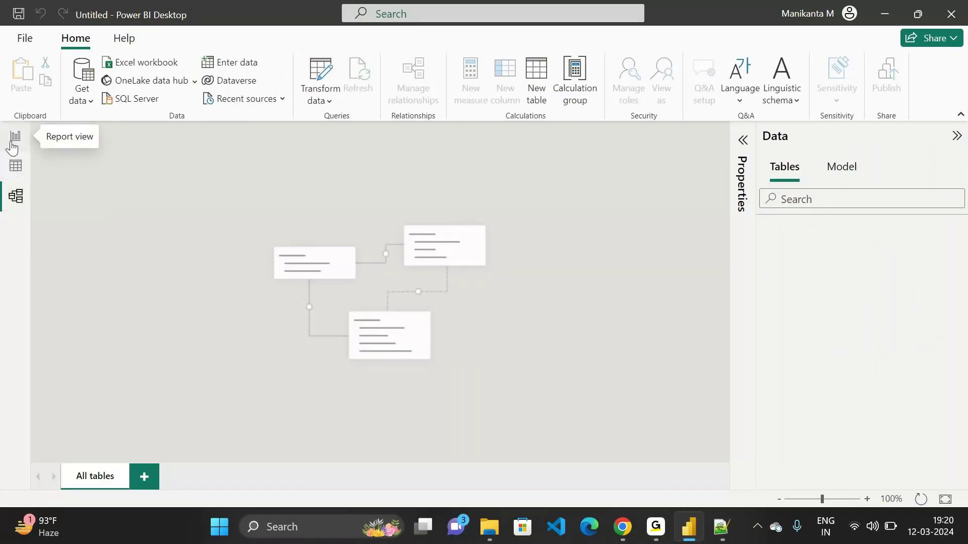
{"action": "left_click", "coordinate": [13, 144]}
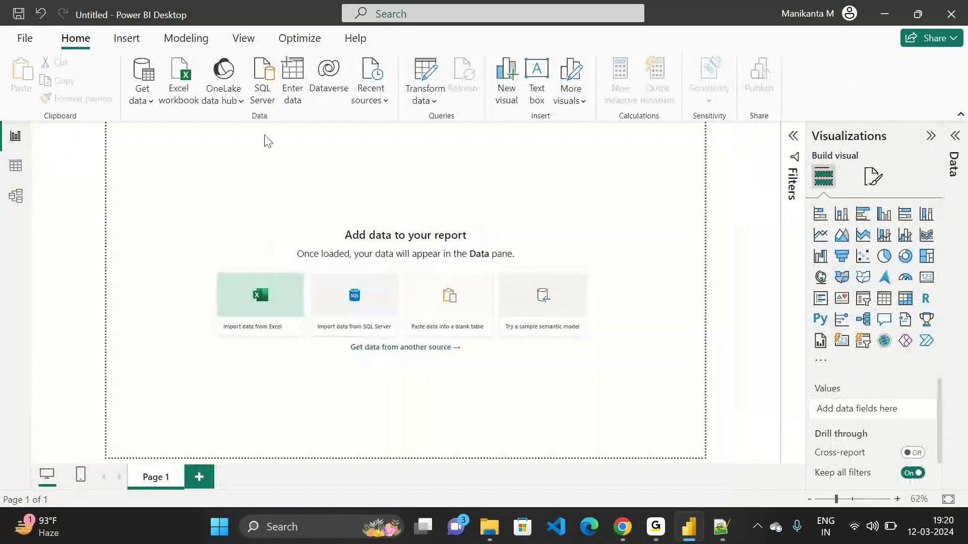
Open the Power Query Editor through Transform data and bring its window to the front
{"action": "left_click", "coordinate": [427, 99]}
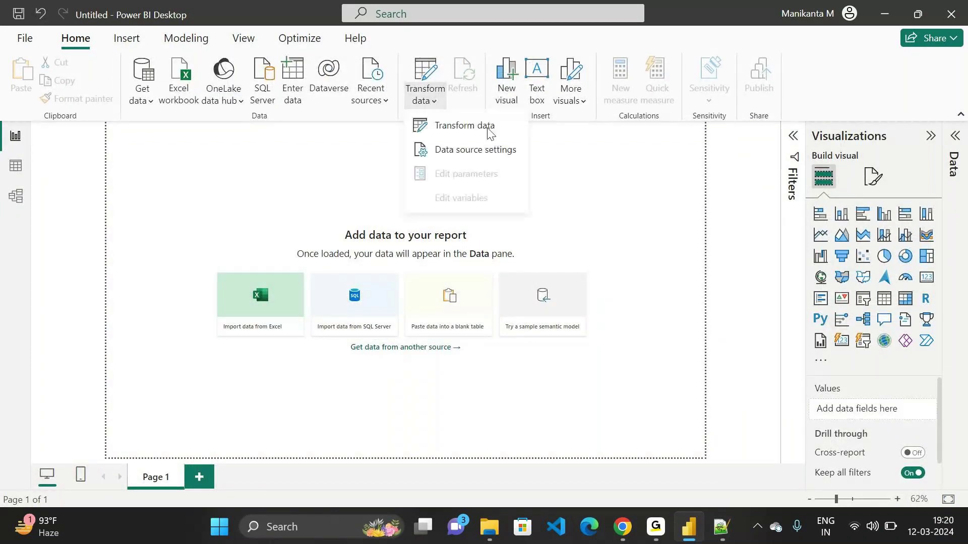
{"action": "left_click", "coordinate": [472, 125]}
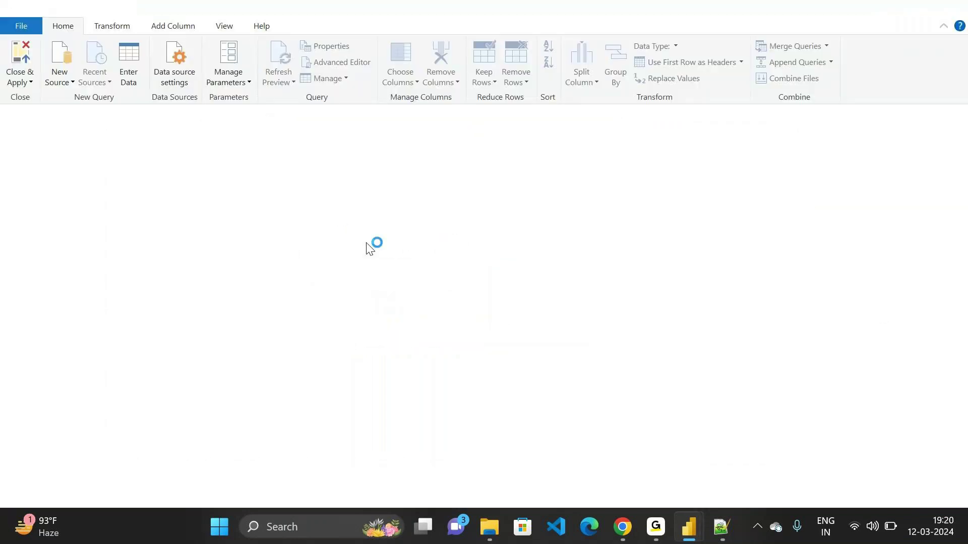
{"action": "mouse_move", "coordinate": [701, 538]}
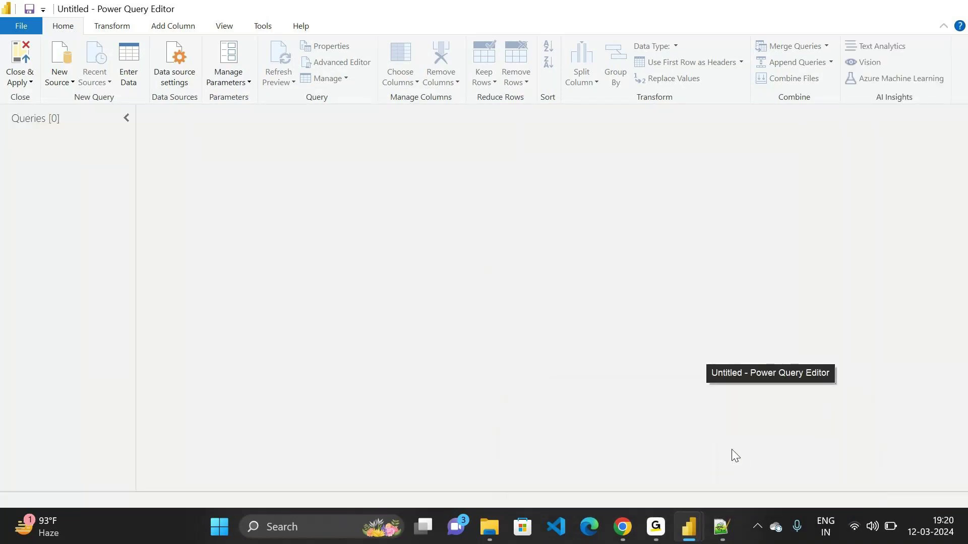
{"action": "left_click", "coordinate": [732, 458]}
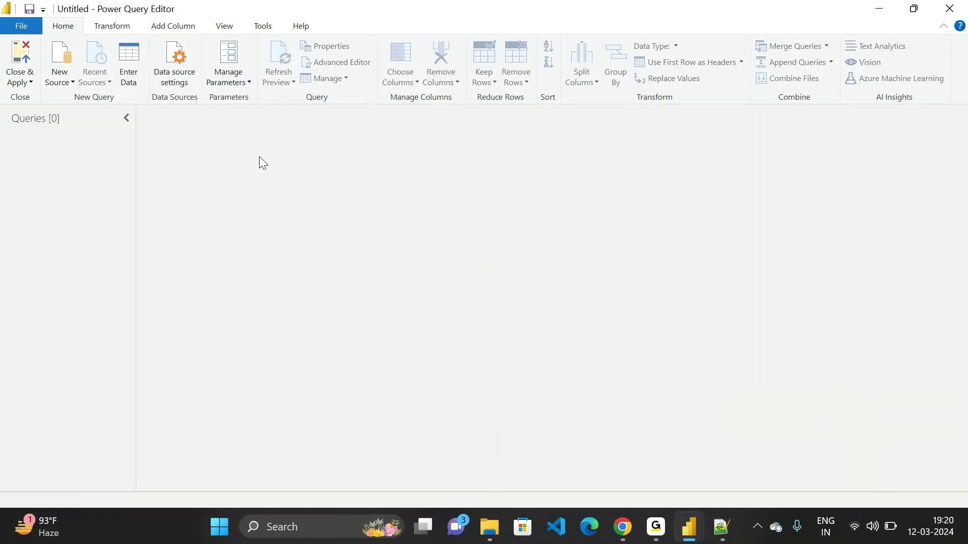
Review the Transform commands and the New Source options, and close the Power Query Editor
{"action": "left_click", "coordinate": [113, 27]}
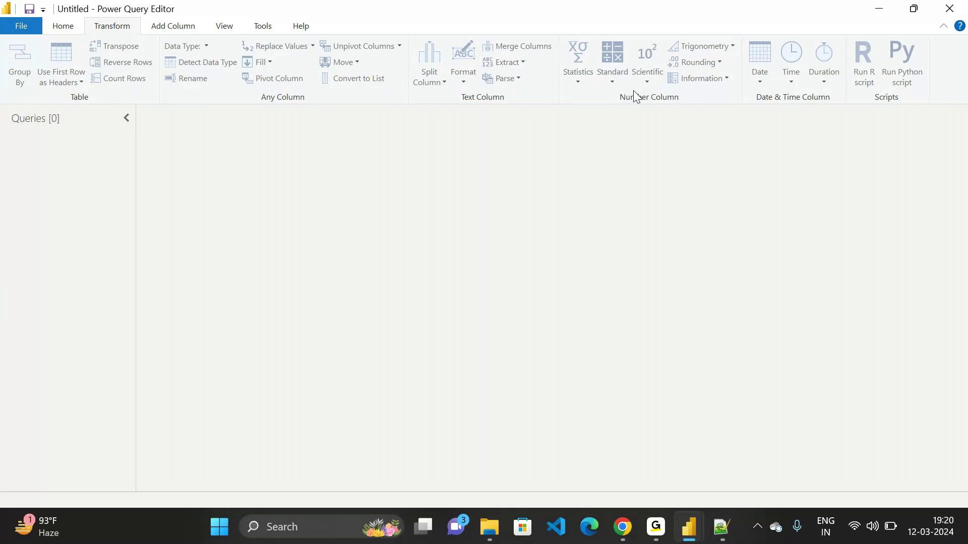
{"action": "left_click", "coordinate": [47, 31]}
{"action": "left_click", "coordinate": [69, 82]}
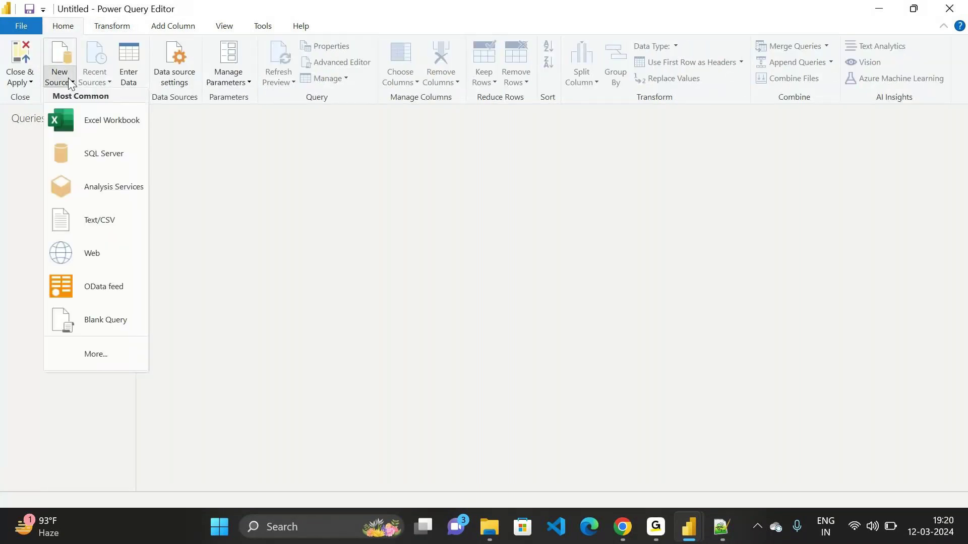
{"action": "left_click", "coordinate": [229, 192]}
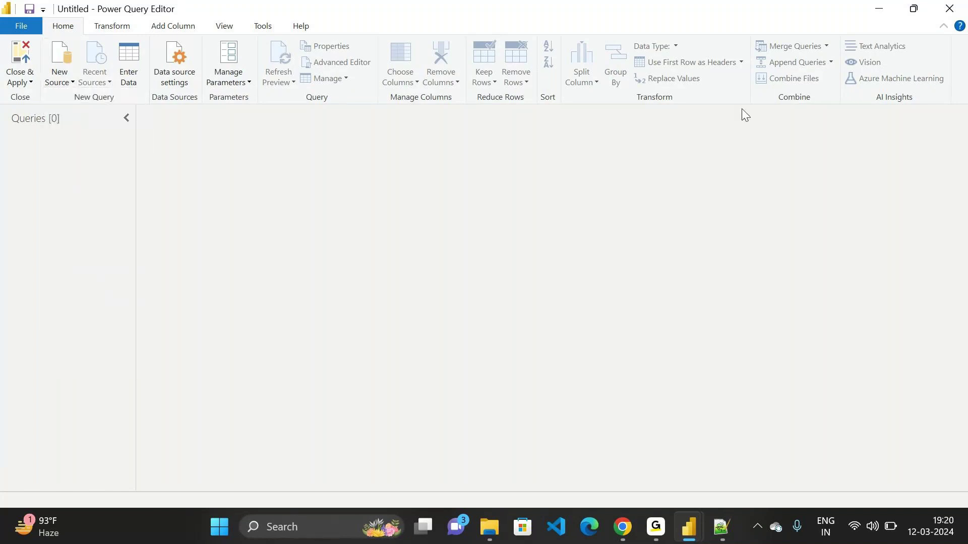
{"action": "left_click", "coordinate": [950, 14]}
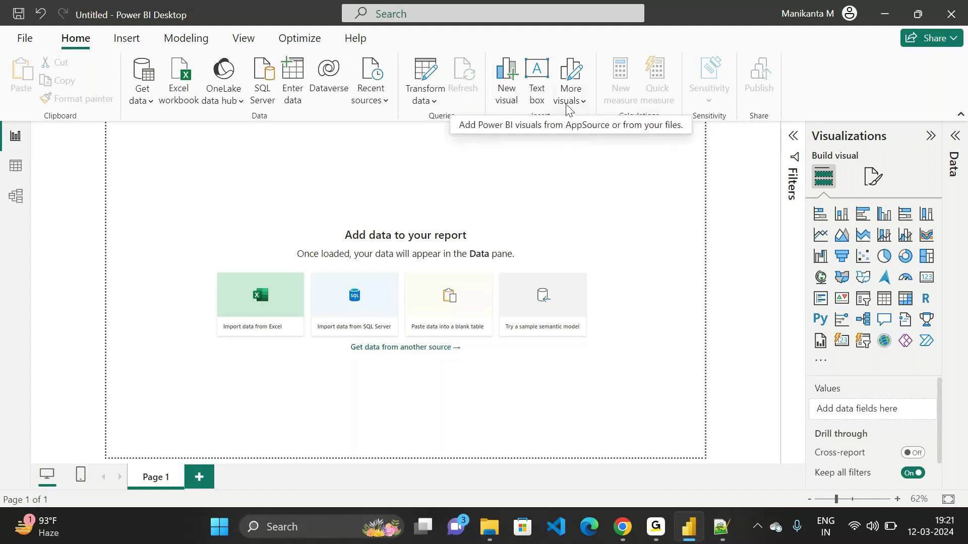
Examine the More visuals sources and the Buttons, Shapes and Image options for inserting elements, without adding anything to the page
{"action": "left_click", "coordinate": [581, 99]}
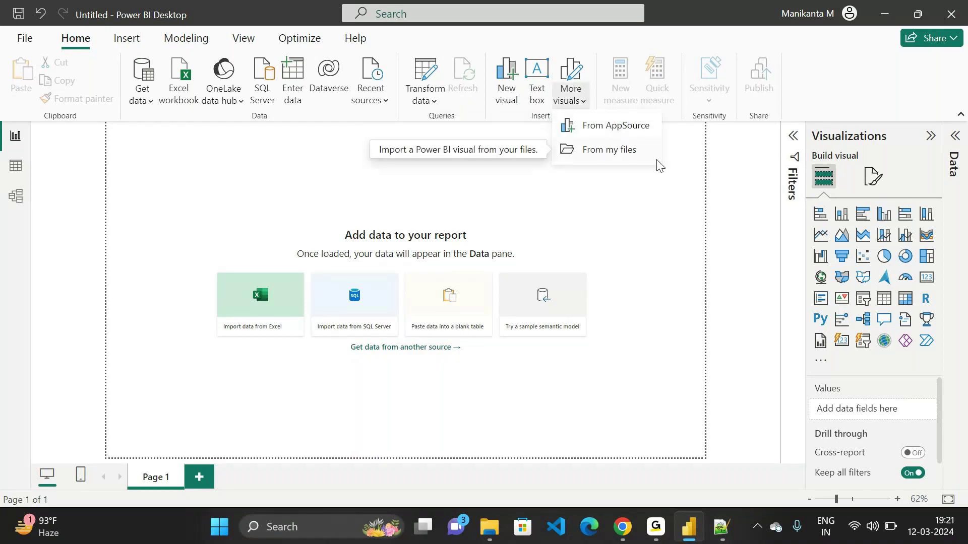
{"action": "left_click", "coordinate": [610, 208]}
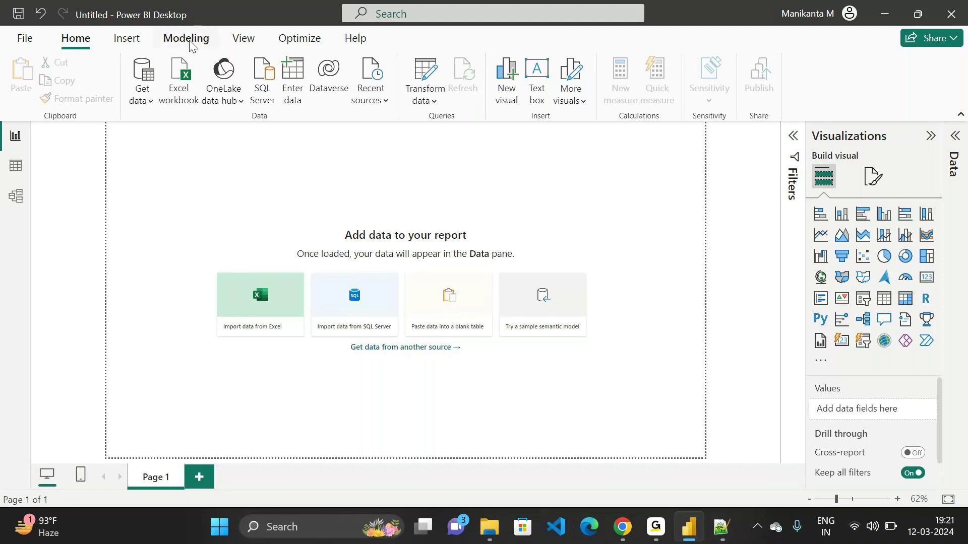
{"action": "left_click", "coordinate": [122, 39]}
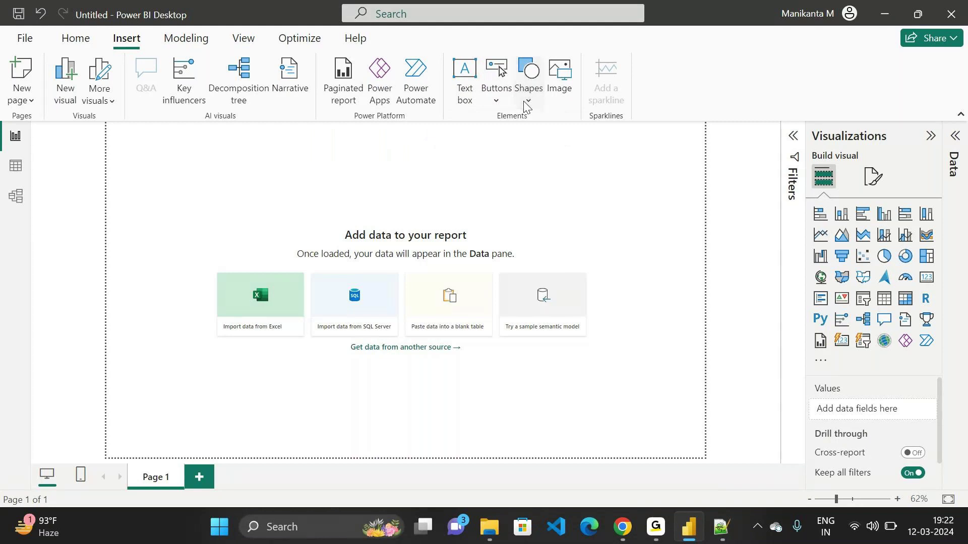
{"action": "left_click", "coordinate": [500, 100]}
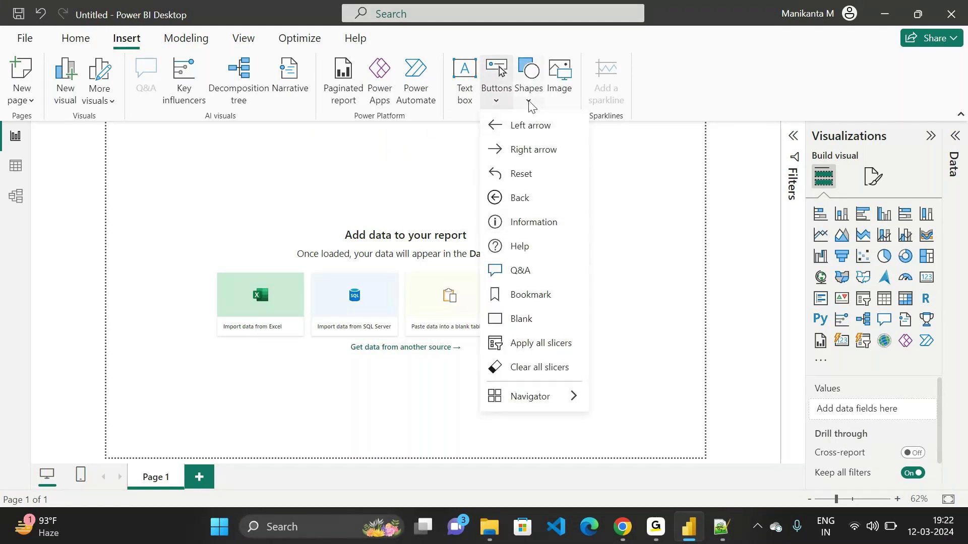
{"action": "left_click", "coordinate": [522, 103]}
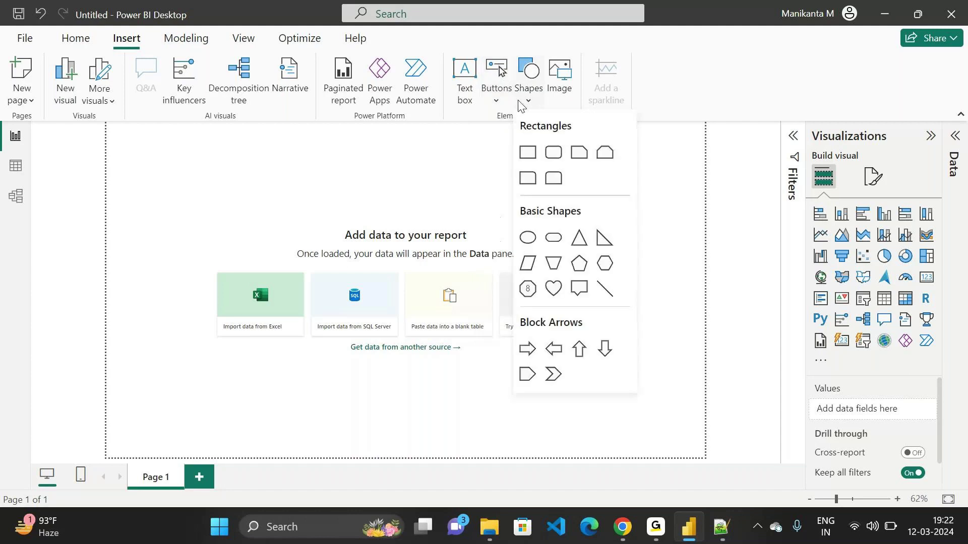
{"action": "left_click", "coordinate": [552, 99]}
{"action": "left_click", "coordinate": [553, 98]}
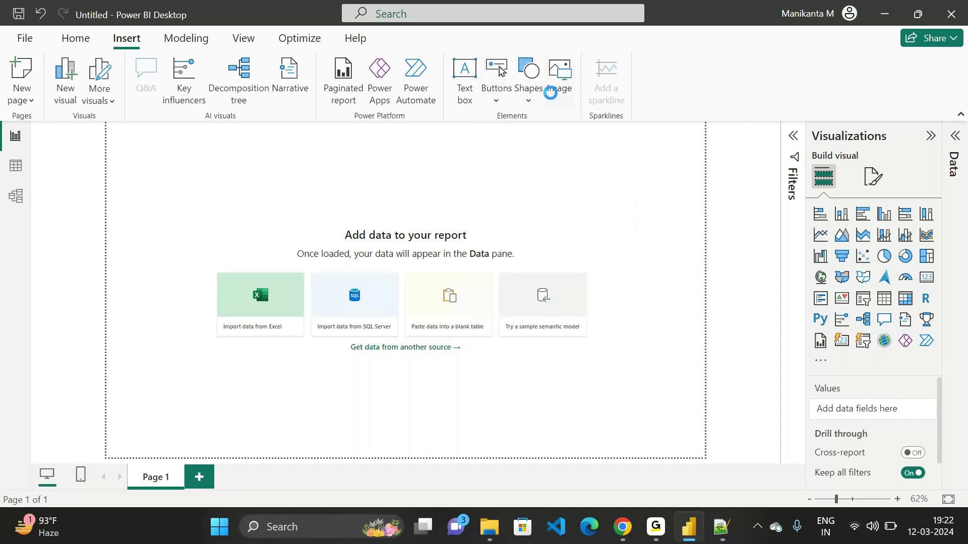
{"action": "left_click", "coordinate": [701, 61]}
Look over the Modeling commands and the View commands, including the Page view scaling options
{"action": "left_click", "coordinate": [189, 48]}
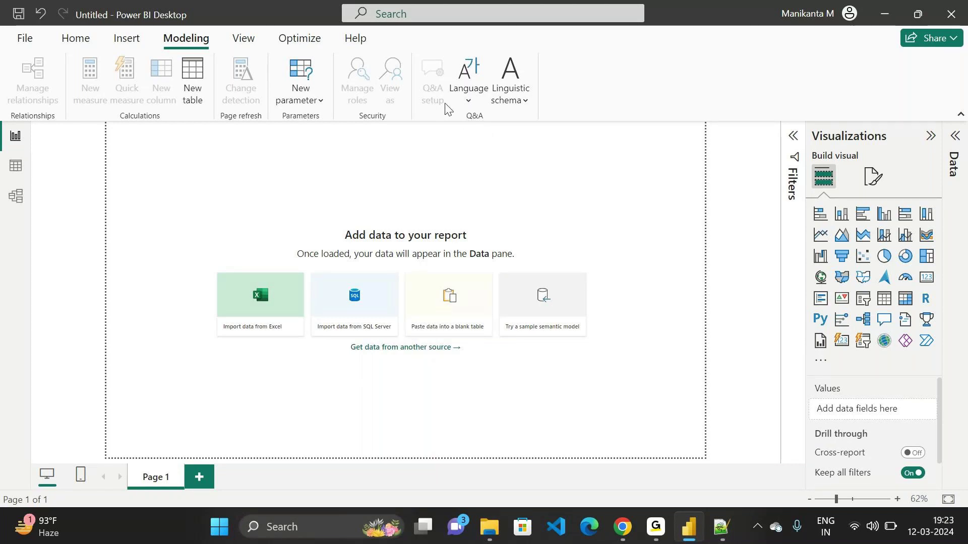
{"action": "left_click", "coordinate": [242, 35]}
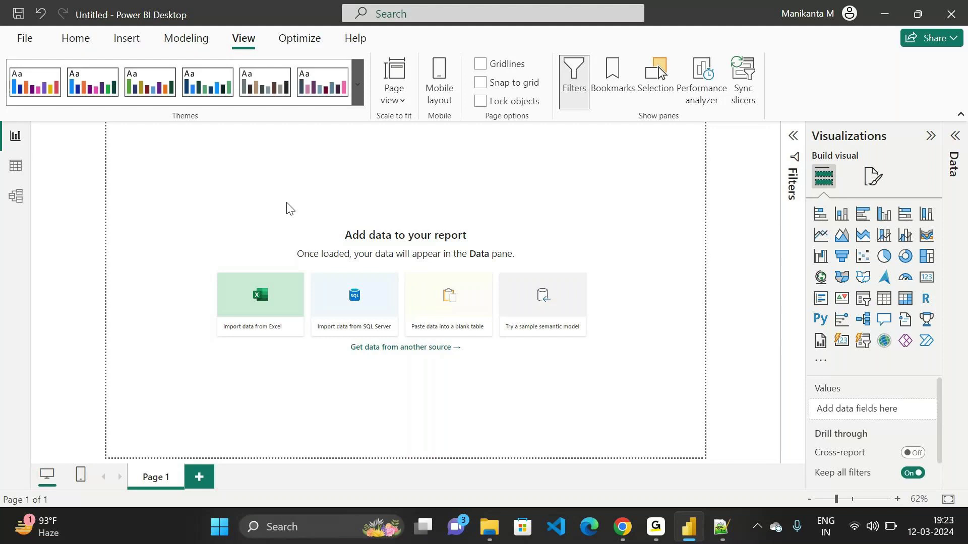
{"action": "left_click", "coordinate": [498, 164]}
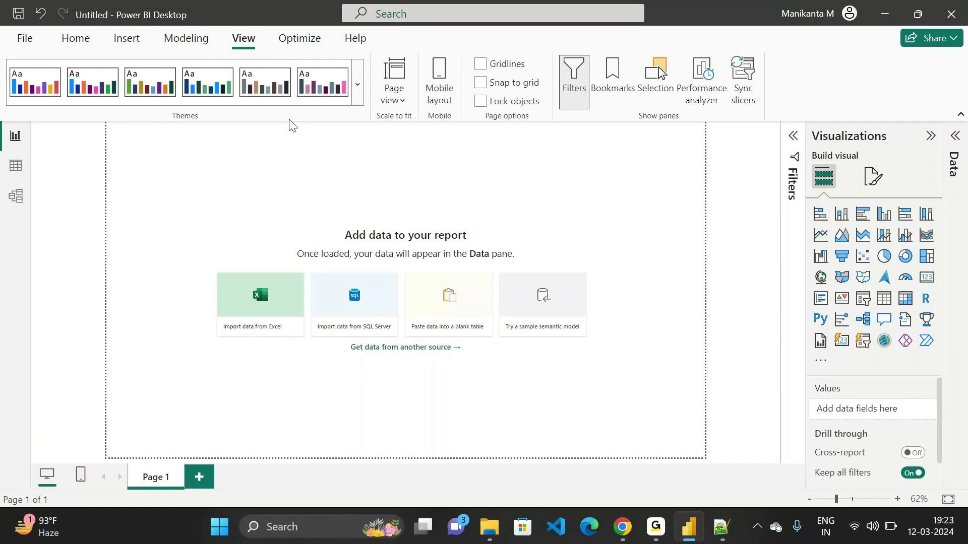
{"action": "left_click", "coordinate": [401, 98]}
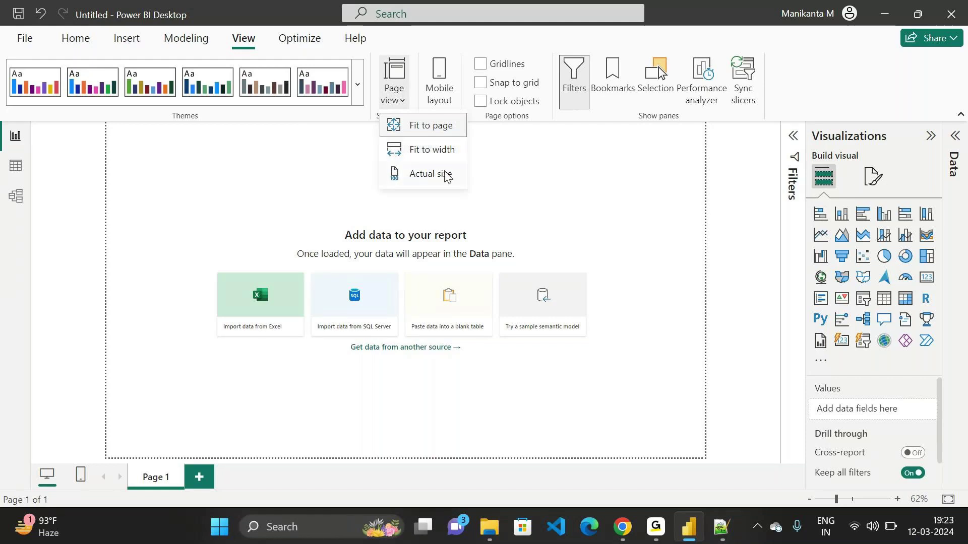
{"action": "left_click_drag", "start_coordinate": [485, 130], "coordinate": [318, 310]}
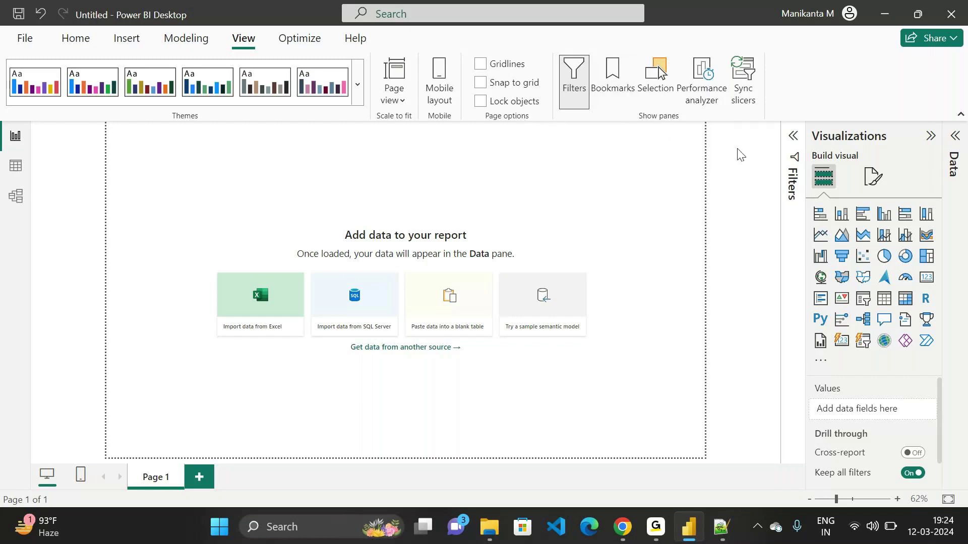
Hide the Filters pane, show the Bookmarks, Selection and Performance analyzer panes collapsed, and open the Sync slicers pane
{"action": "left_click", "coordinate": [578, 91]}
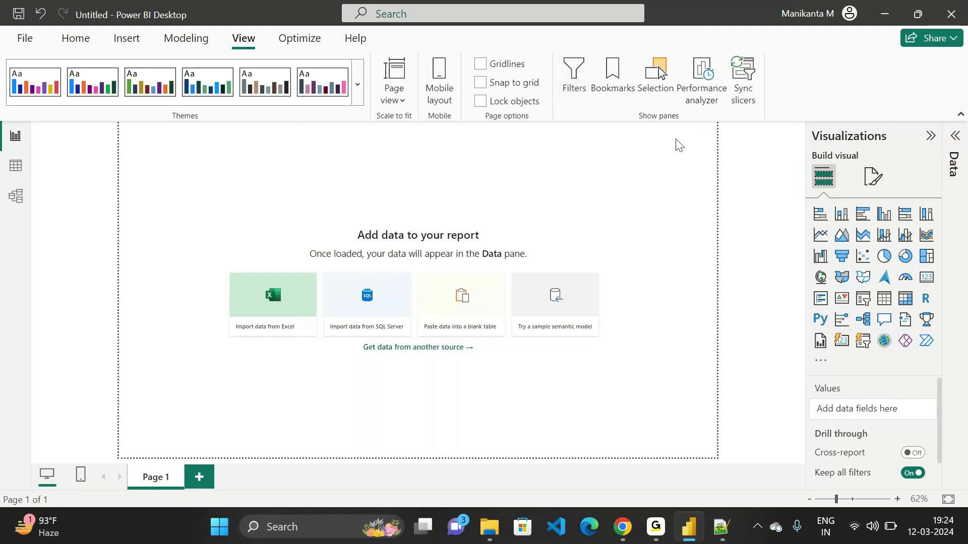
{"action": "left_click", "coordinate": [612, 72]}
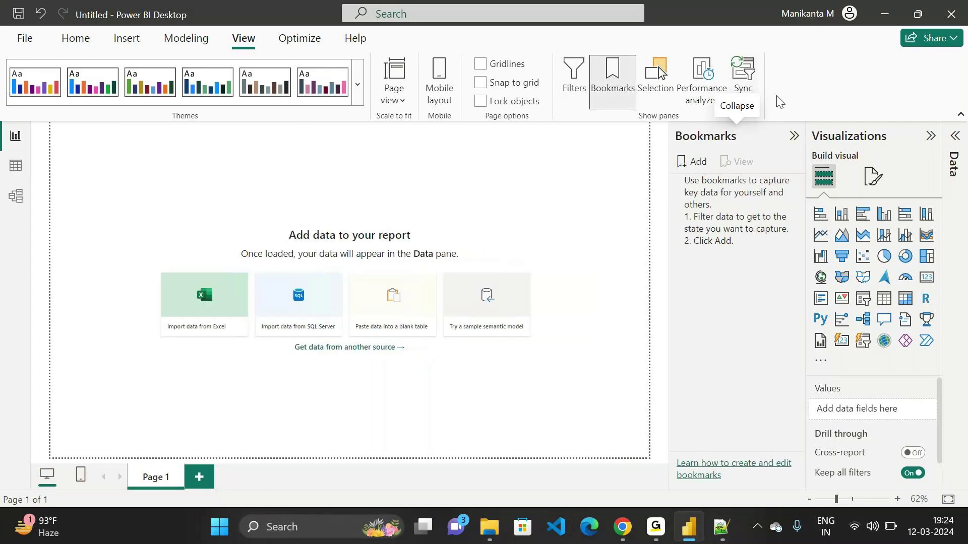
{"action": "left_click", "coordinate": [788, 142]}
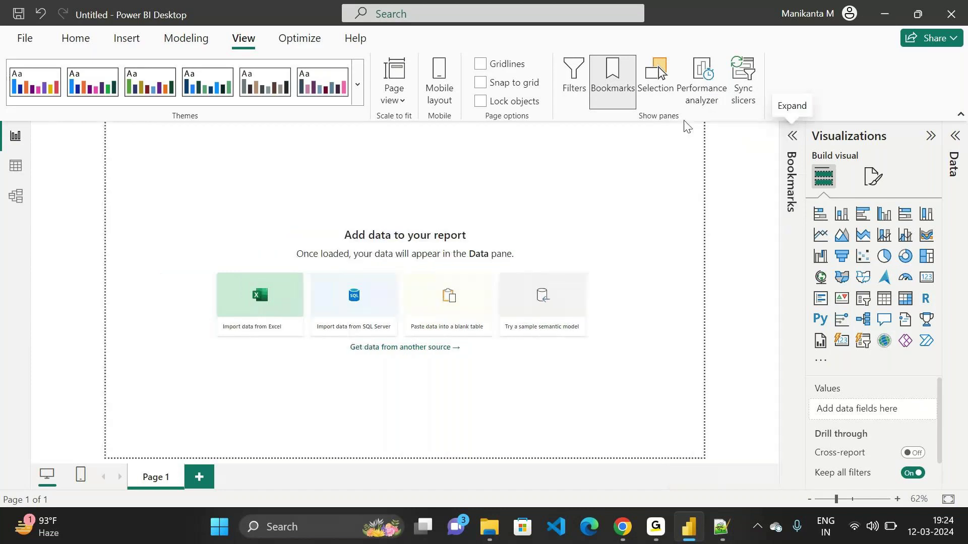
{"action": "left_click", "coordinate": [659, 76]}
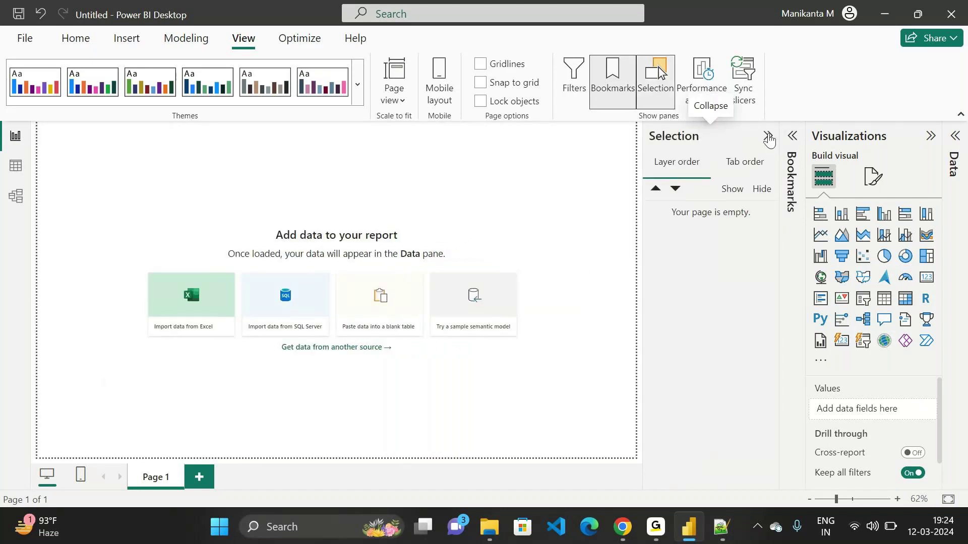
{"action": "left_click", "coordinate": [769, 140]}
{"action": "left_click", "coordinate": [699, 85]}
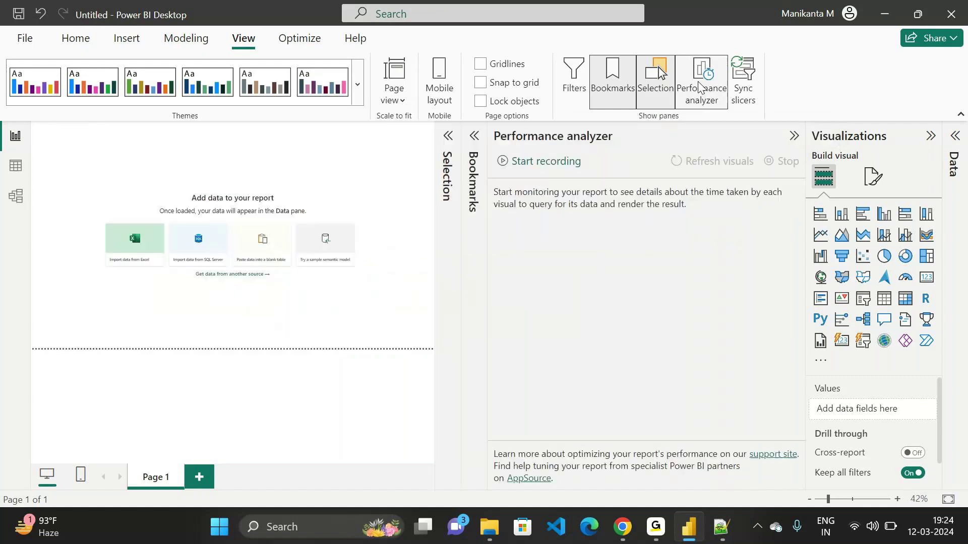
{"action": "left_click", "coordinate": [796, 138]}
{"action": "left_click", "coordinate": [743, 81]}
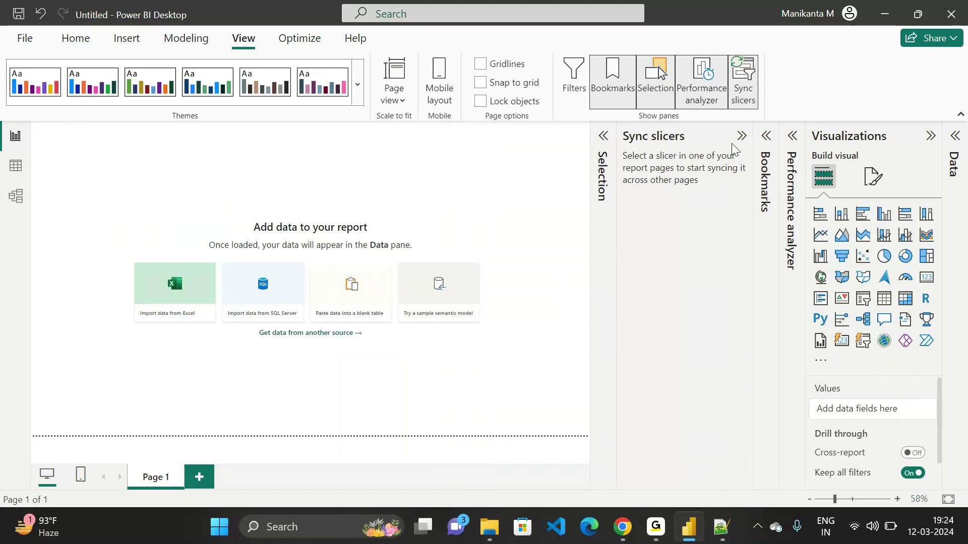
Collapse the Sync slicers pane and hide the Filters, Bookmarks, Selection, Performance analyzer and Sync slicers panes
{"action": "left_click", "coordinate": [577, 90]}
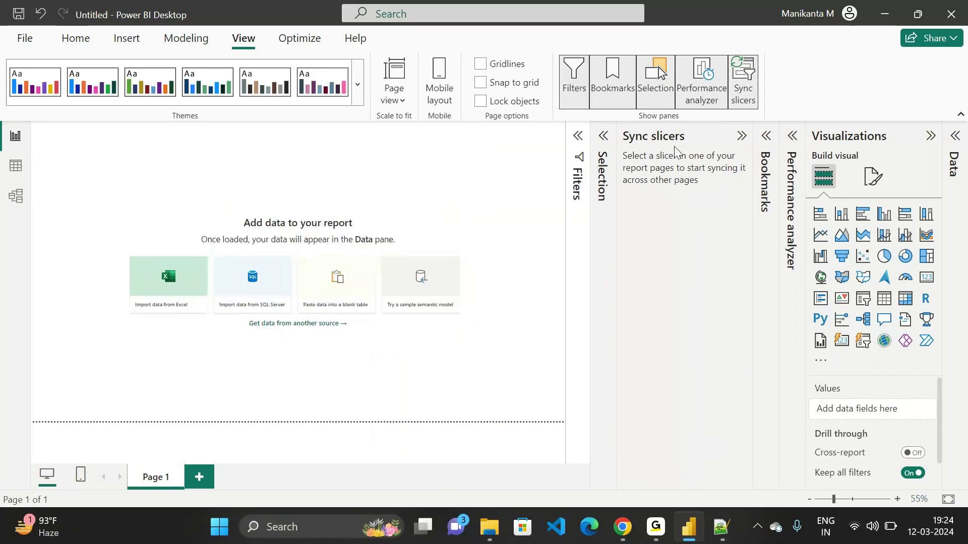
{"action": "left_click", "coordinate": [745, 137]}
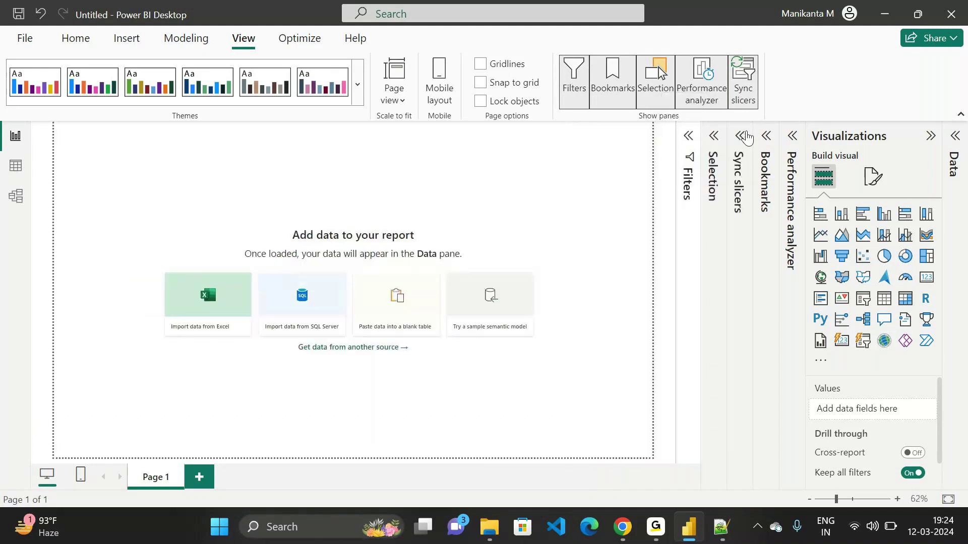
{"action": "left_click", "coordinate": [583, 91]}
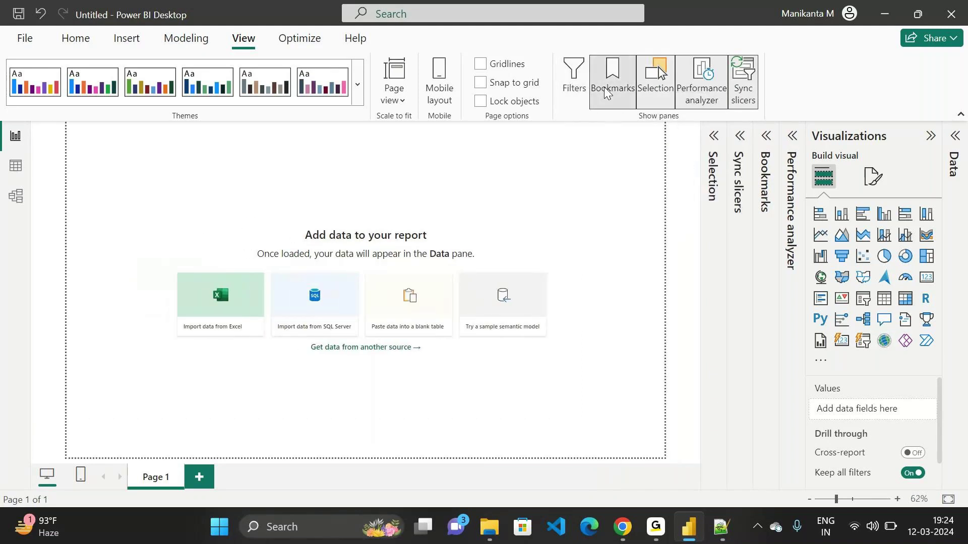
{"action": "left_click", "coordinate": [613, 81]}
{"action": "left_click", "coordinate": [656, 87]}
{"action": "left_click", "coordinate": [702, 83]}
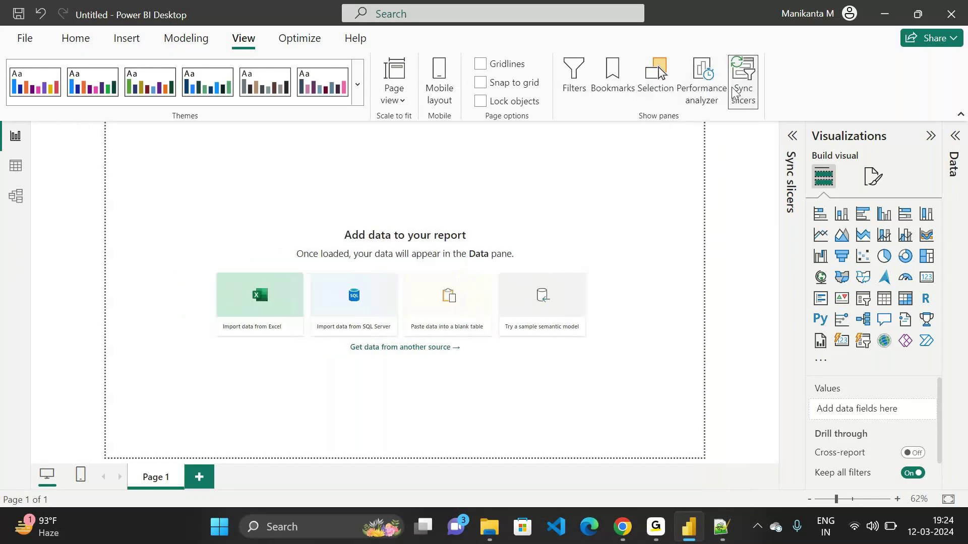
{"action": "left_click", "coordinate": [746, 91]}
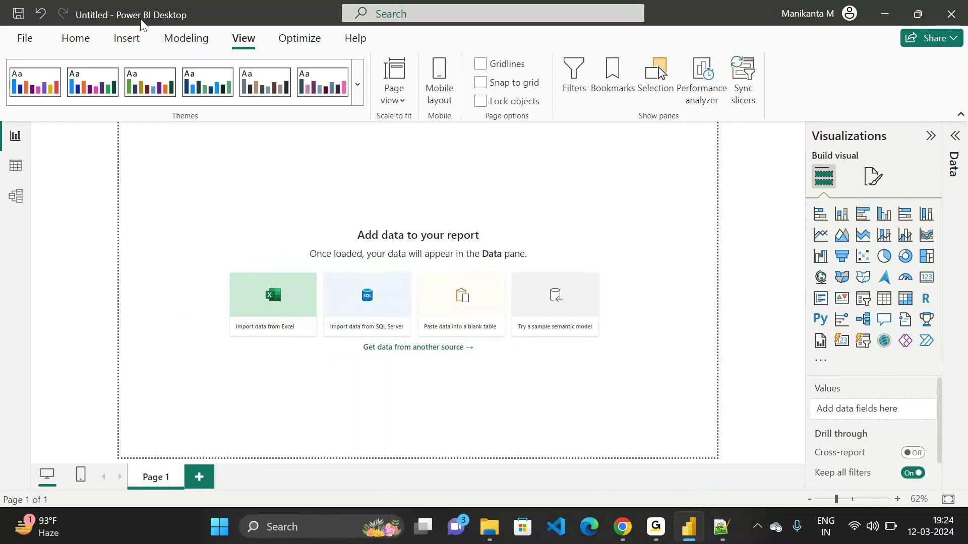
Look over the Optimize commands and the Help resources, and return to the Home commands
{"action": "left_click", "coordinate": [192, 45]}
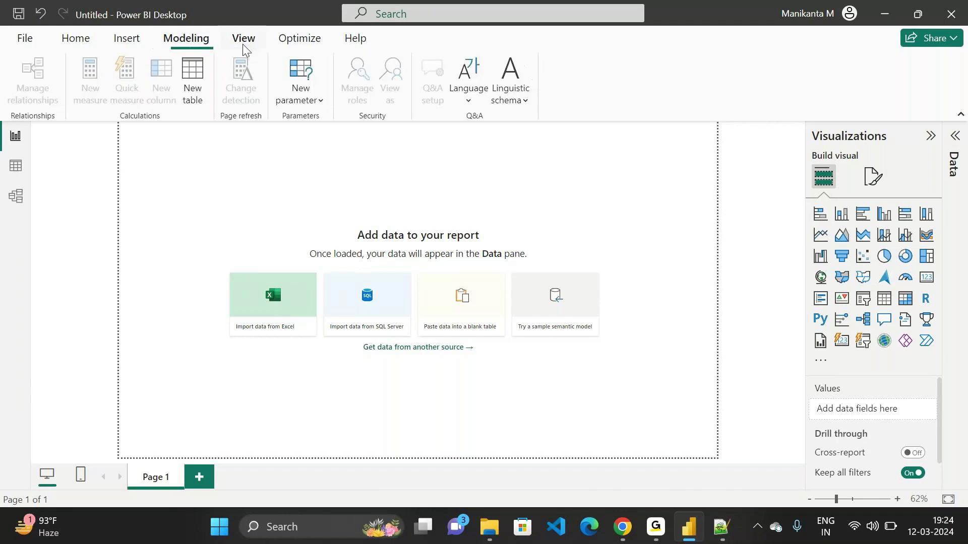
{"action": "left_click", "coordinate": [244, 43]}
{"action": "left_click", "coordinate": [301, 44]}
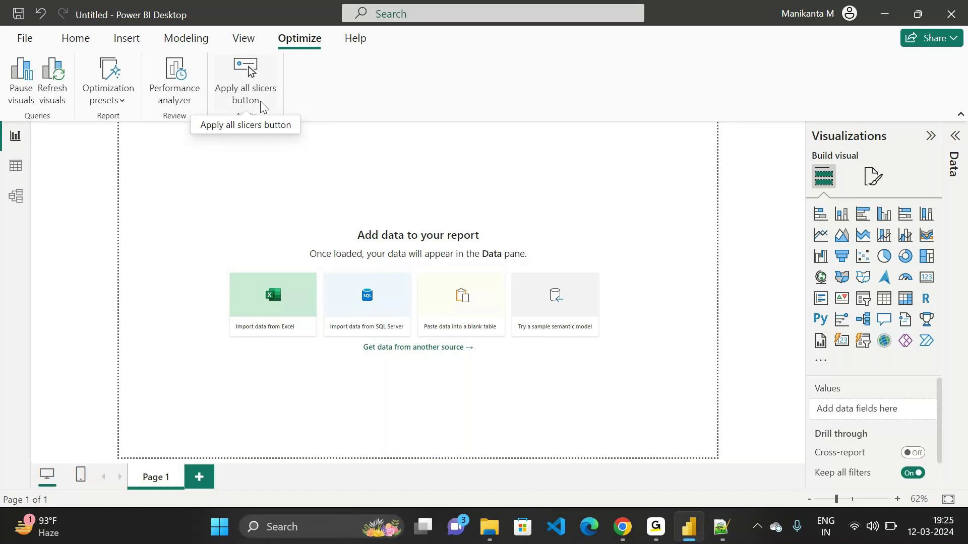
{"action": "left_click", "coordinate": [355, 44]}
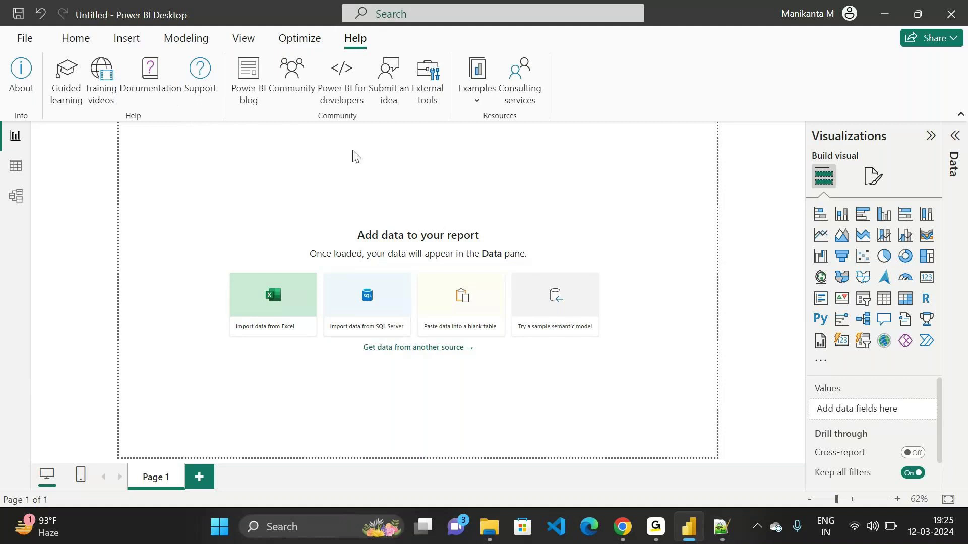
{"action": "left_click", "coordinate": [83, 46]}
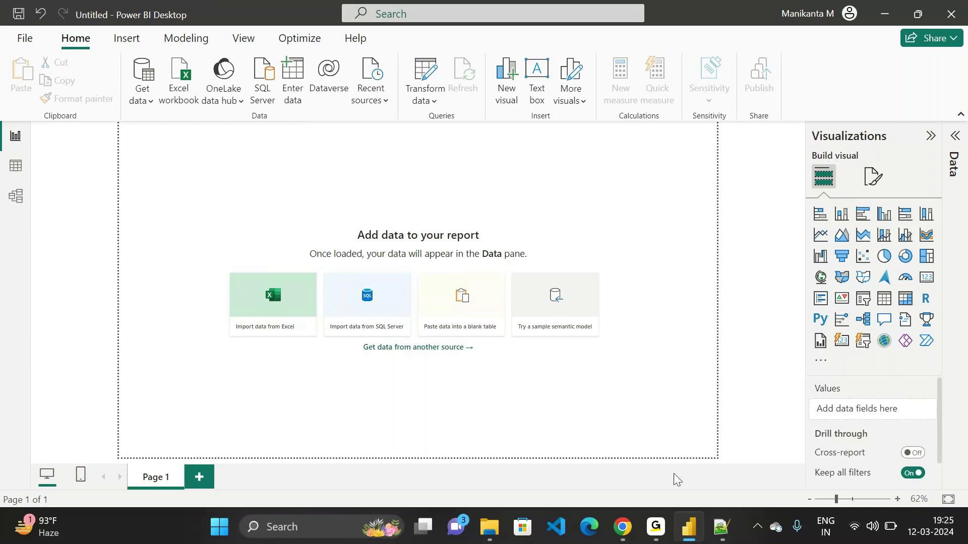
Switch to the GoTo meeting window showing the participants
{"action": "mouse_move", "coordinate": [655, 527]}
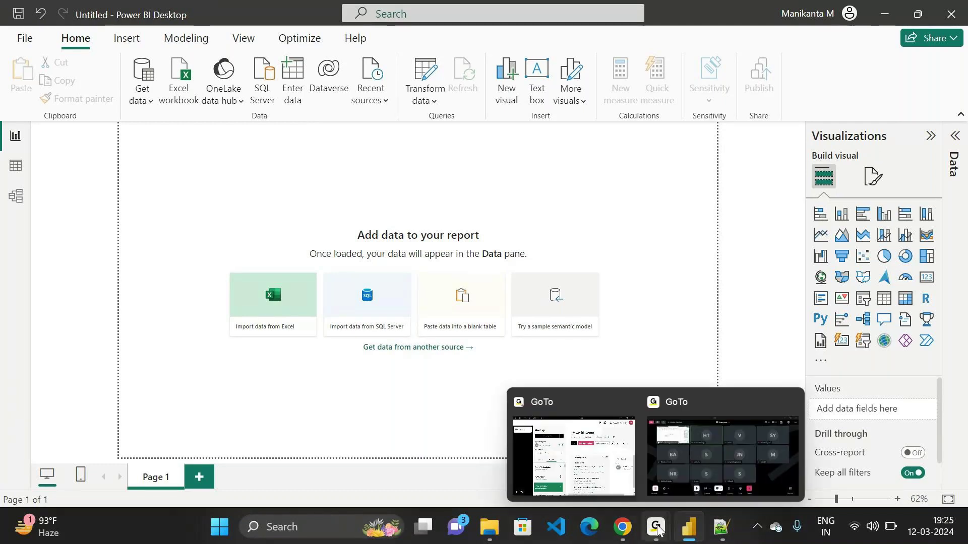
{"action": "left_click", "coordinate": [754, 423]}
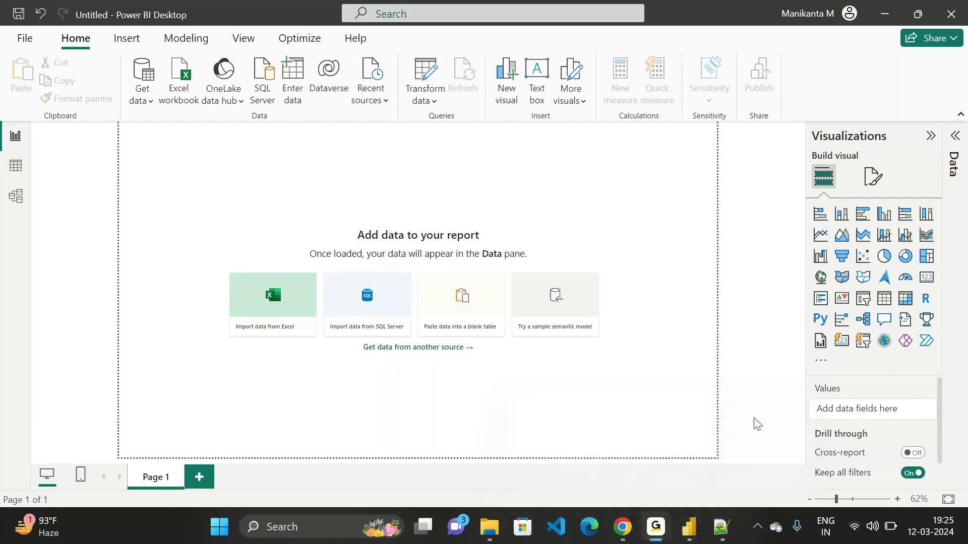